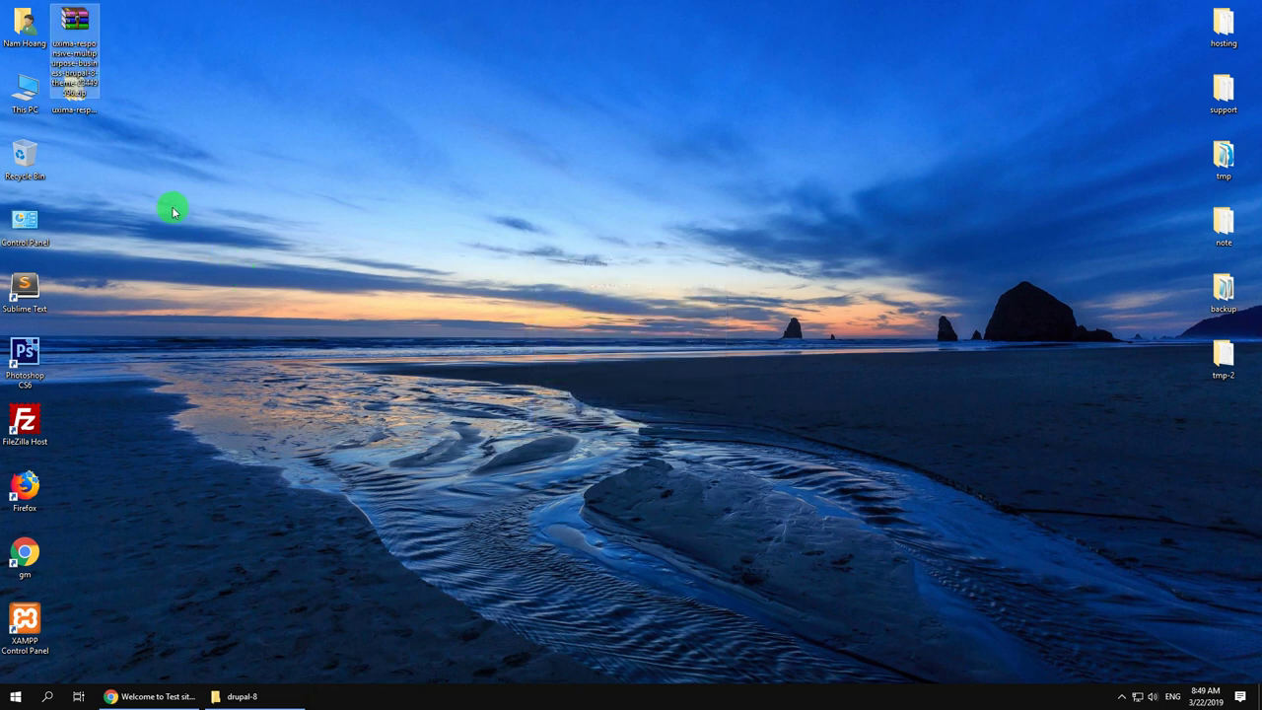
- Open the extracted uxima-responsive theme package folder on the desktop and go into its existing-installation folder
double_click(74, 103)
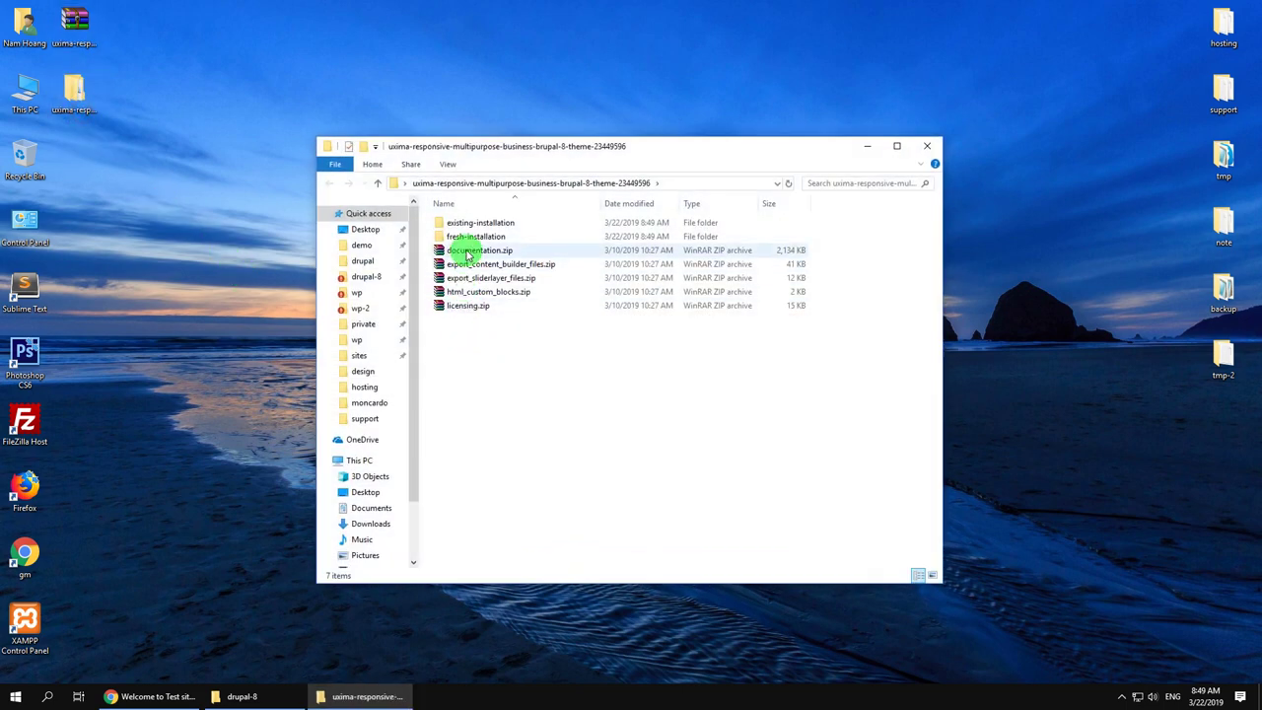
click(479, 221)
click(464, 237)
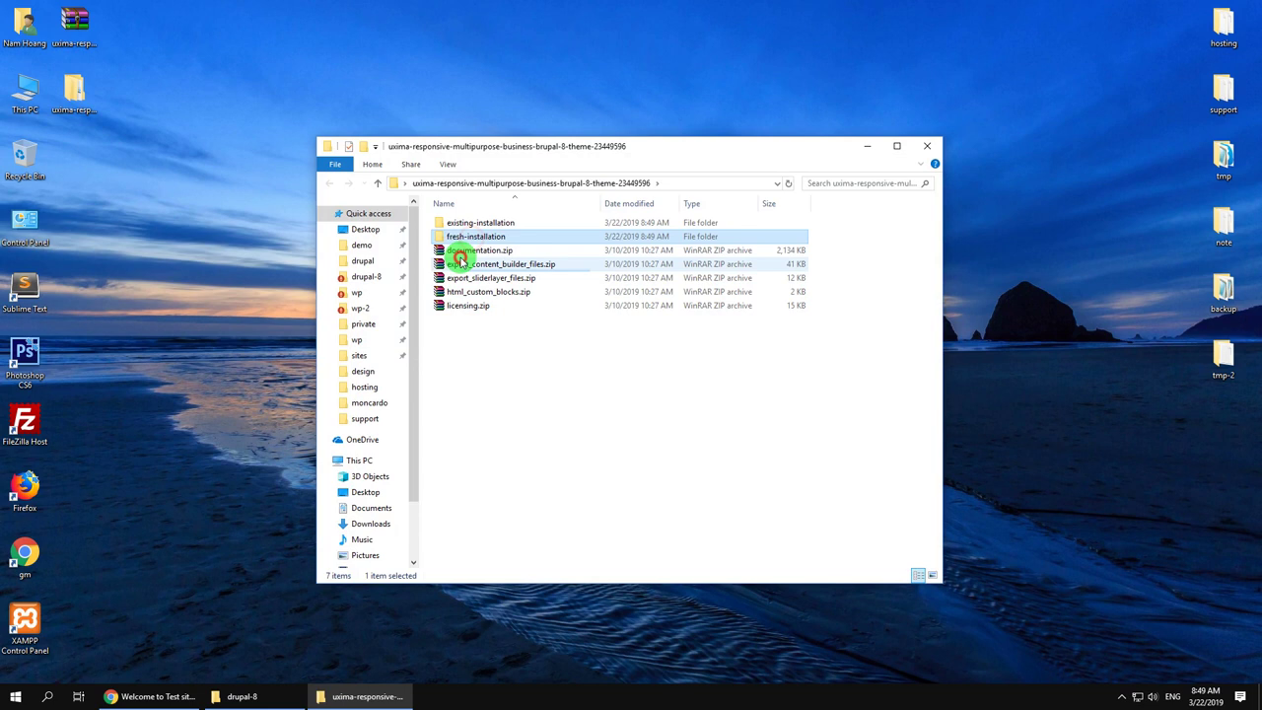
click(459, 306)
click(474, 378)
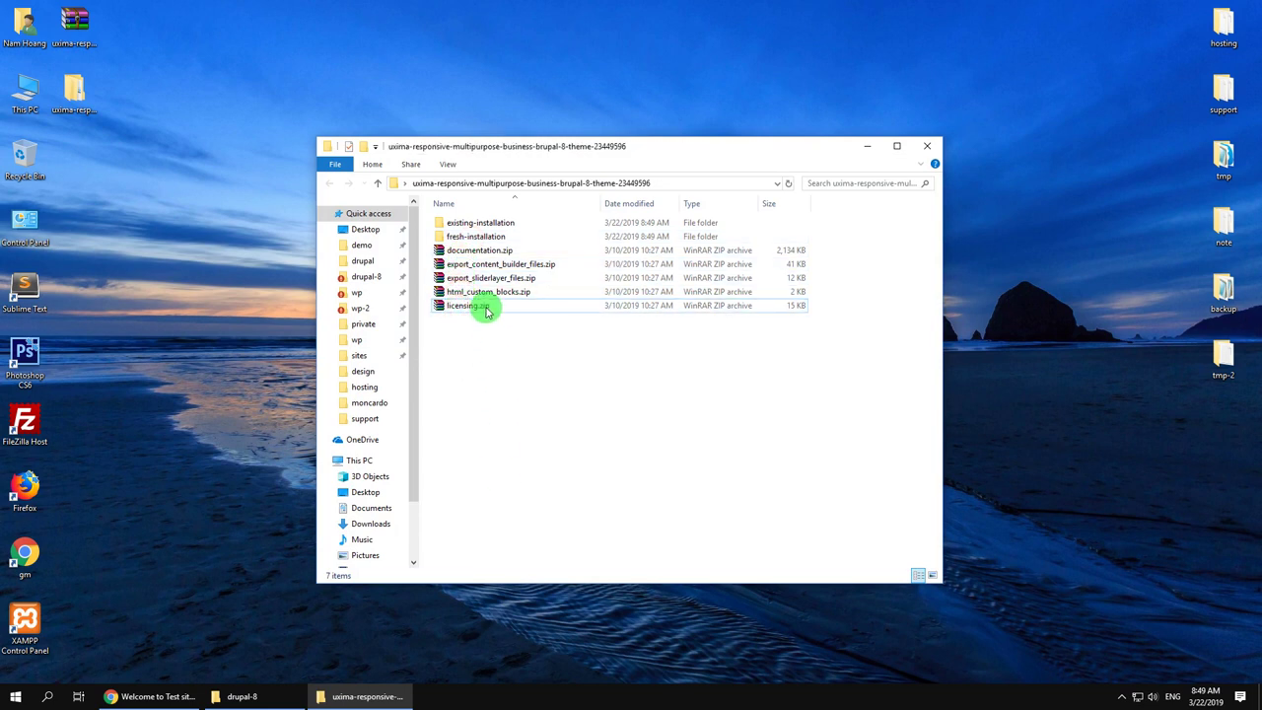
click(496, 224)
double_click(496, 225)
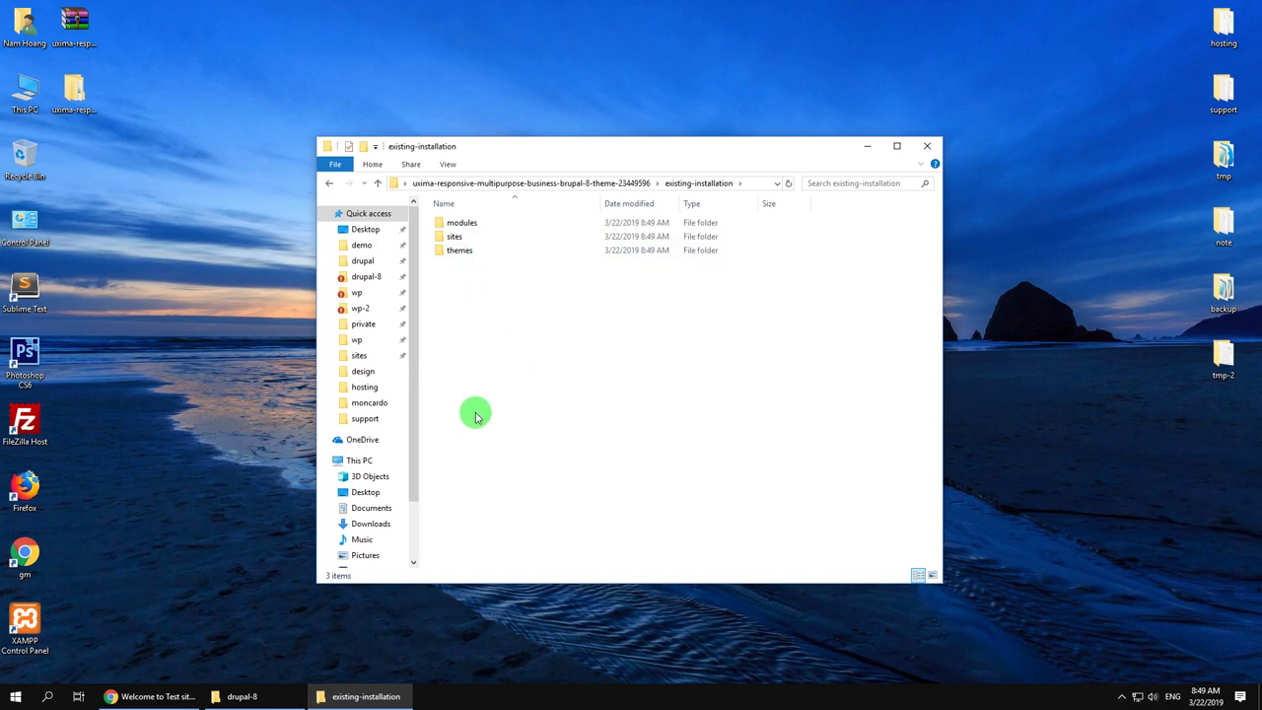
- Switch to Chrome and check the drupal-8 path in the local test site's address
click(154, 697)
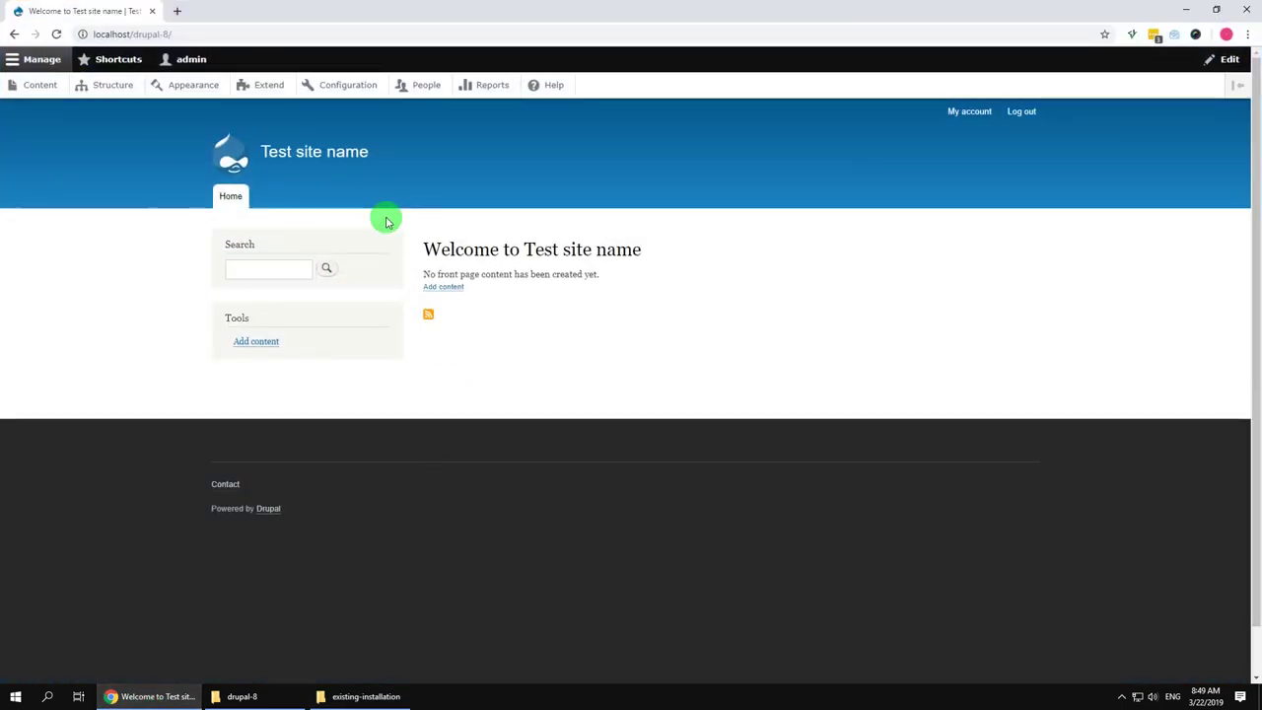
drag(131, 33, 174, 33)
click(95, 378)
- Bring up the drupal-8 and existing-installation folder windows and arrange them side by side
click(261, 696)
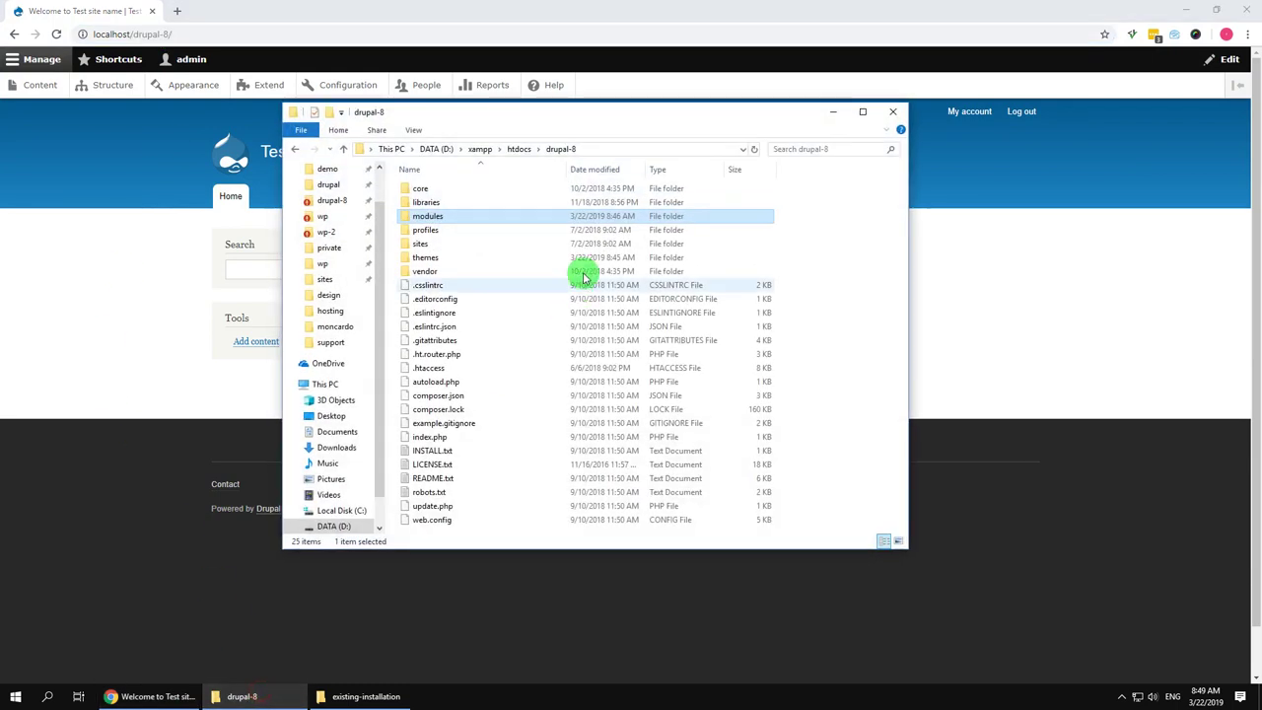
click(340, 696)
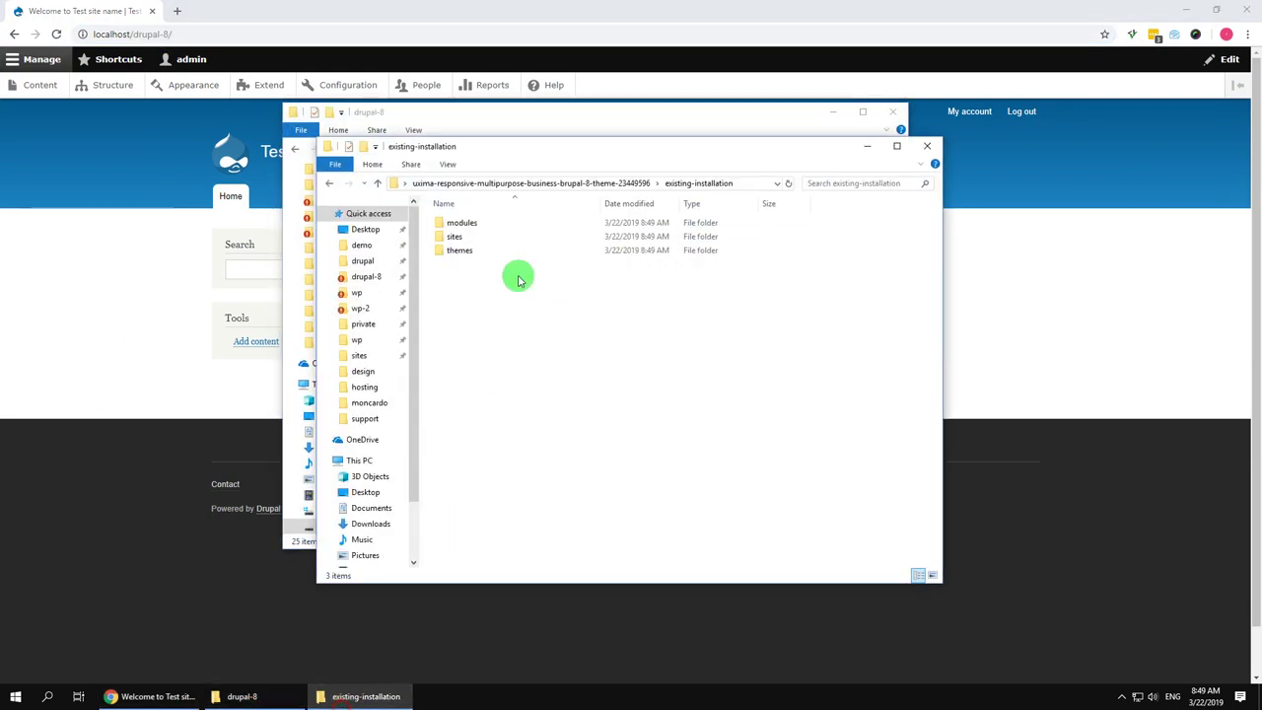
drag(625, 155, 460, 141)
drag(573, 116, 933, 132)
- Copy all folders from the package's existing-installation modules folder into the drupal-8 modules folder
click(296, 215)
double_click(296, 215)
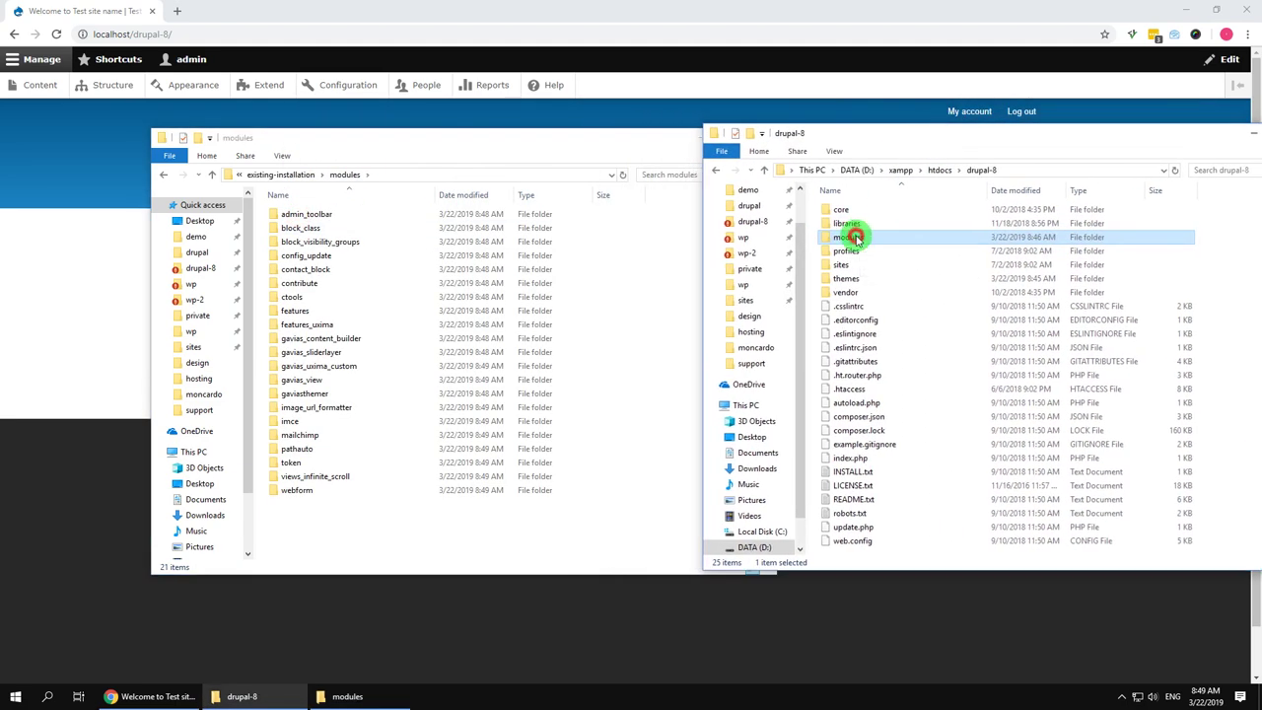
double_click(859, 238)
click(320, 269)
key(ctrl+a)
drag(340, 244, 927, 329)
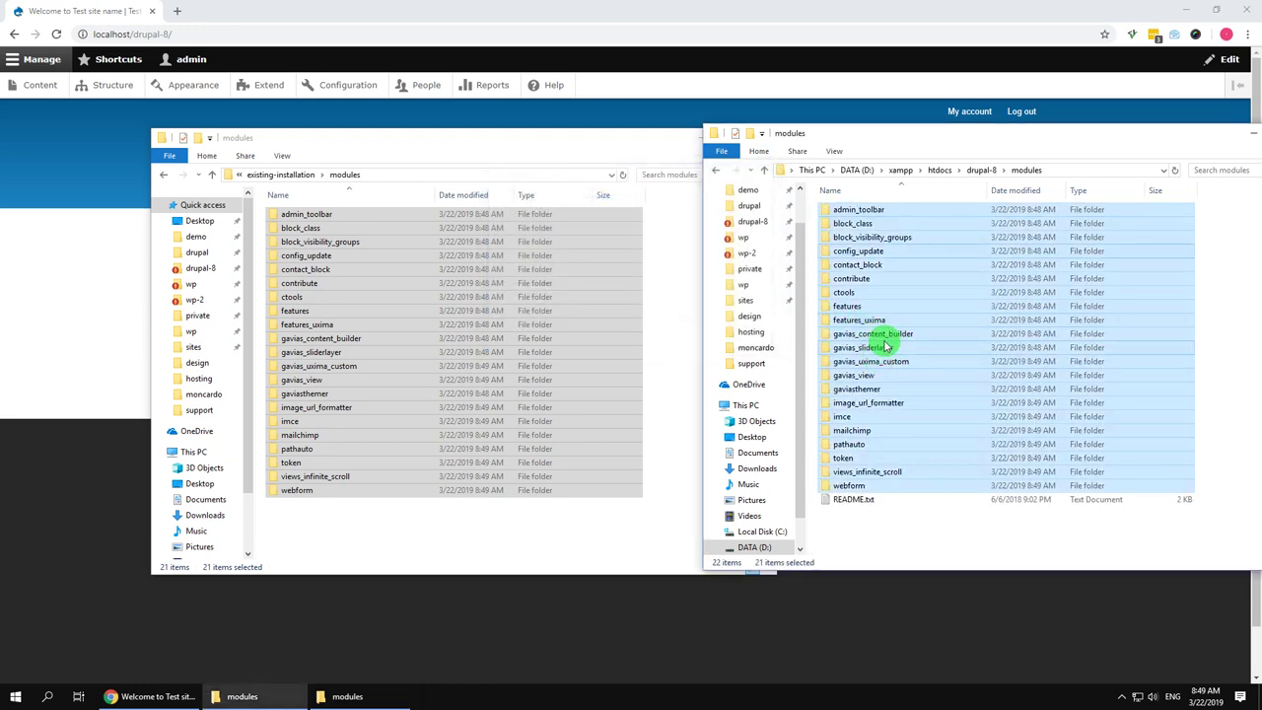
- Copy the default folder from the package's sites folder into the drupal-8 sites folder
click(281, 176)
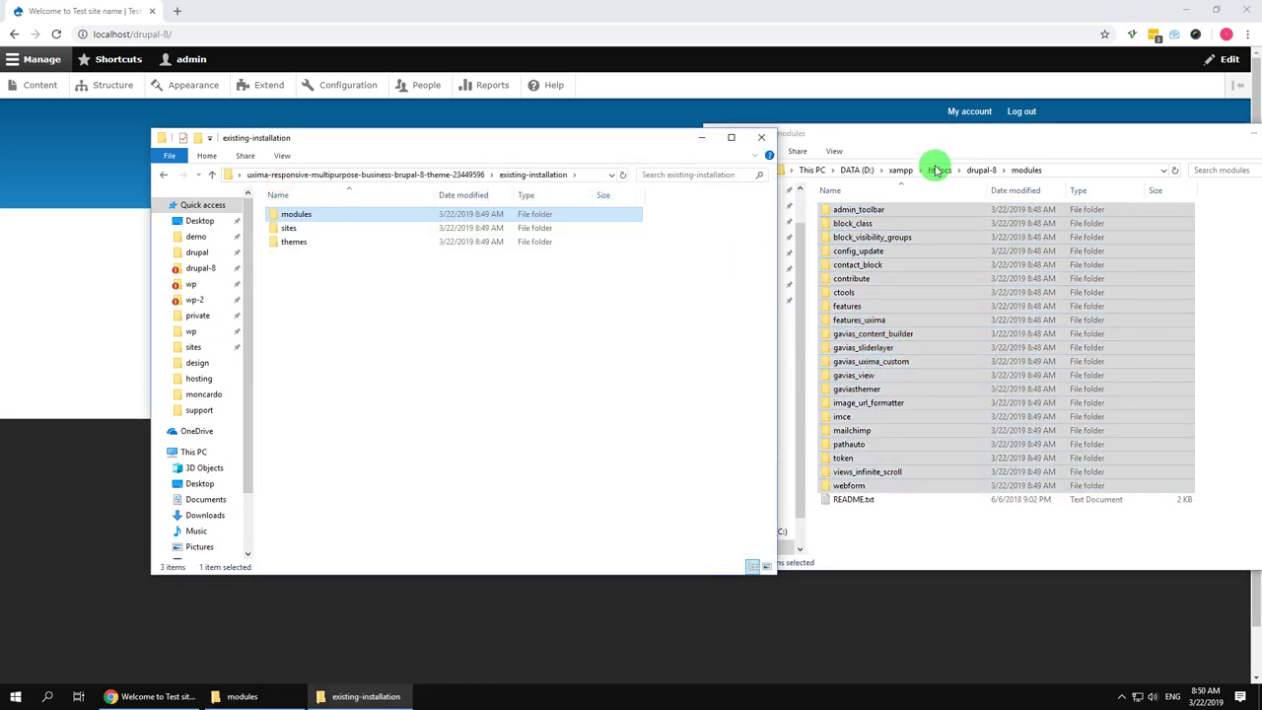
click(976, 170)
double_click(290, 229)
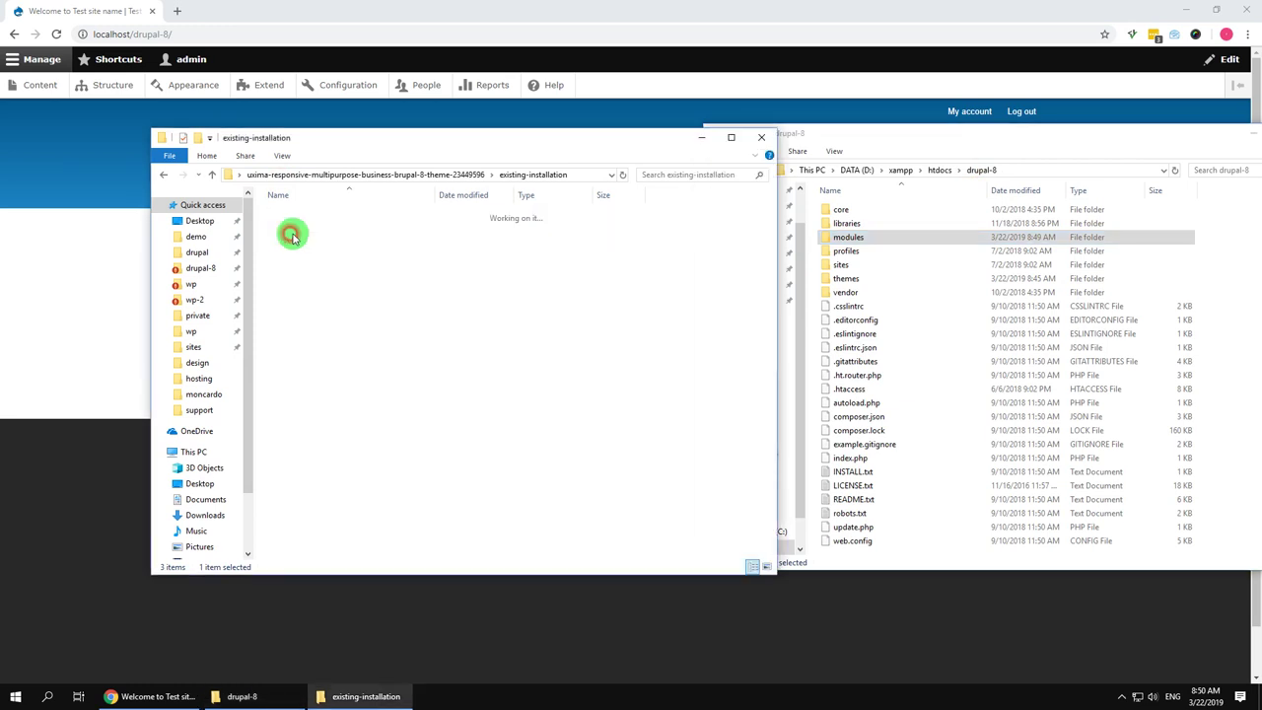
click(840, 266)
double_click(840, 265)
drag(293, 214, 1002, 412)
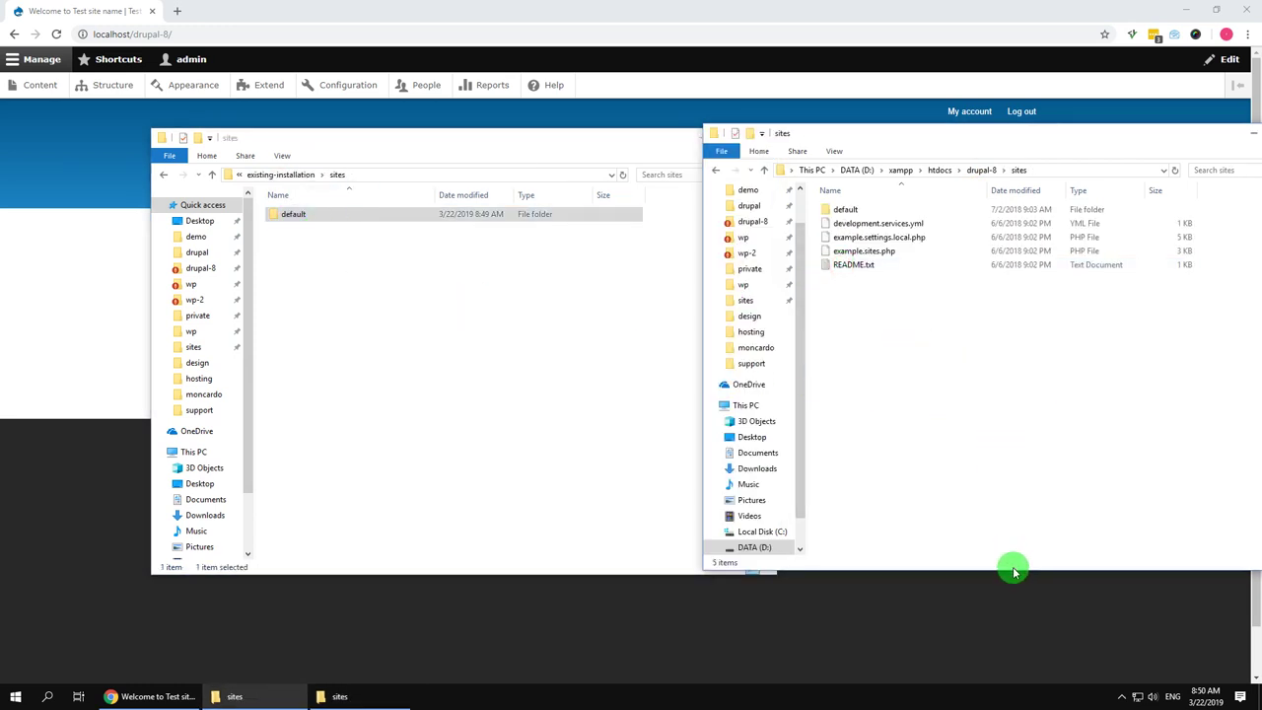
- Copy the gavias_uxima folder from the package's themes folder into the drupal-8 themes folder
click(281, 174)
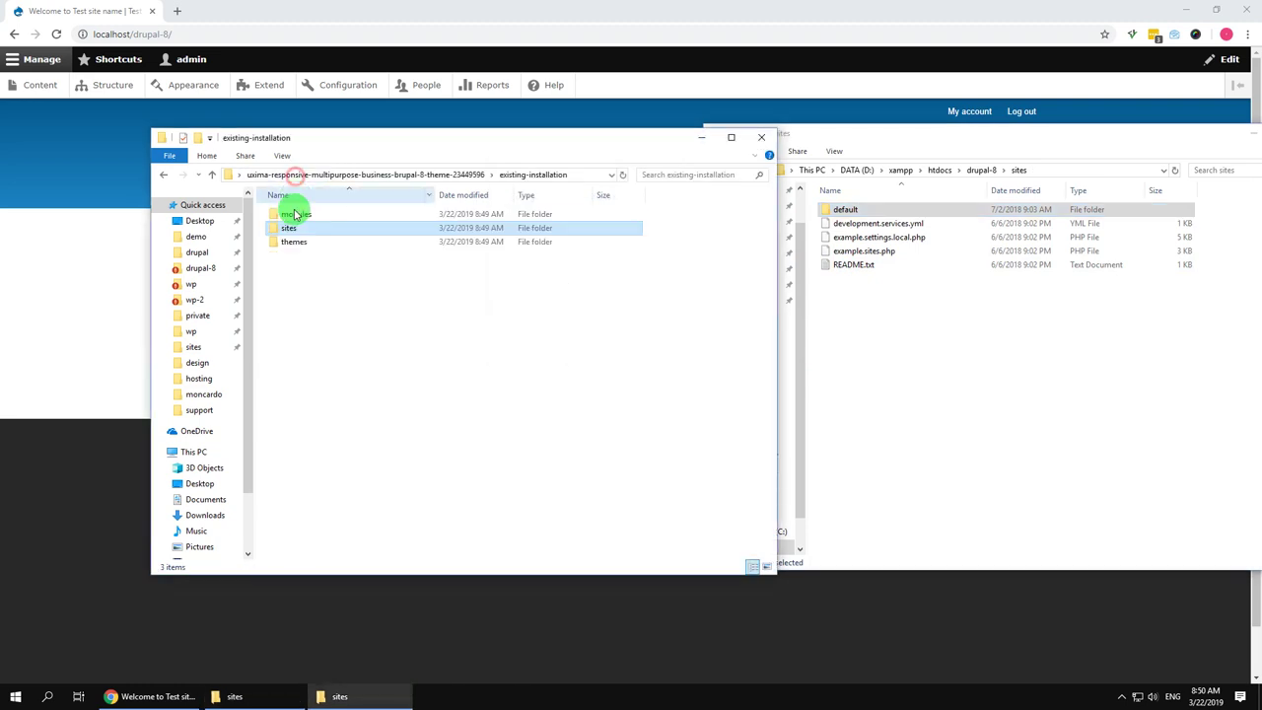
click(976, 170)
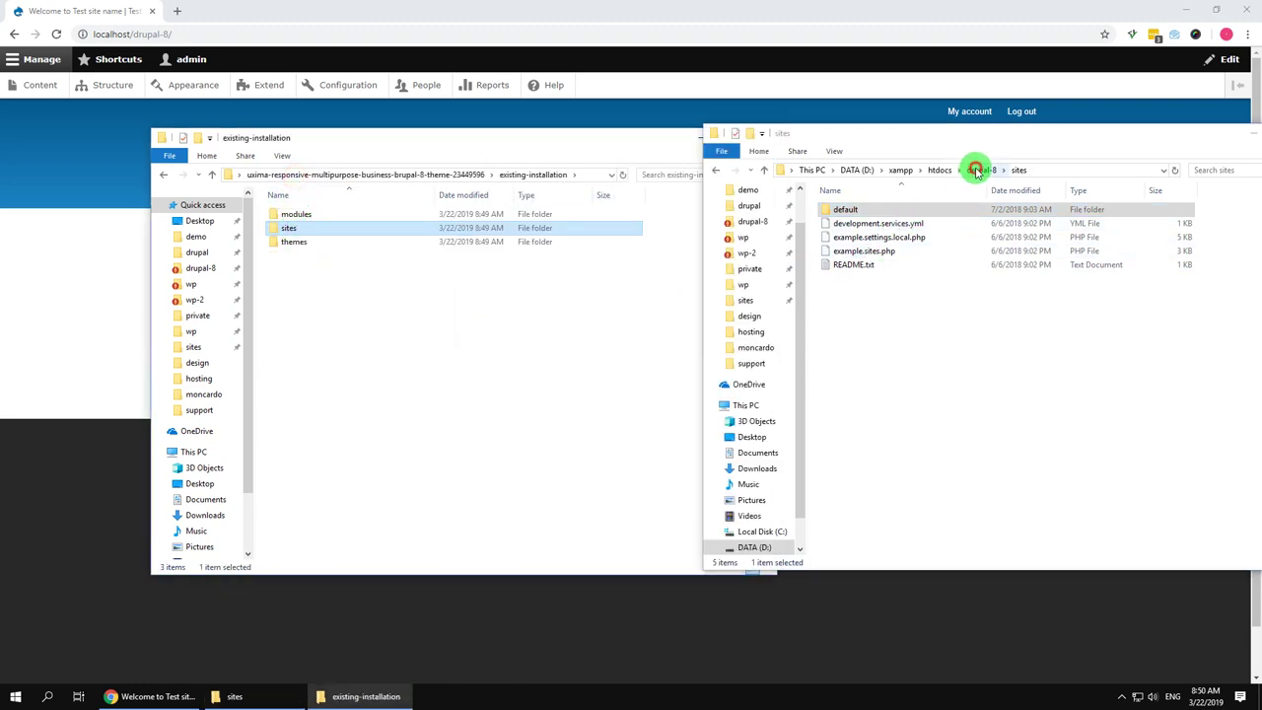
click(302, 248)
double_click(302, 243)
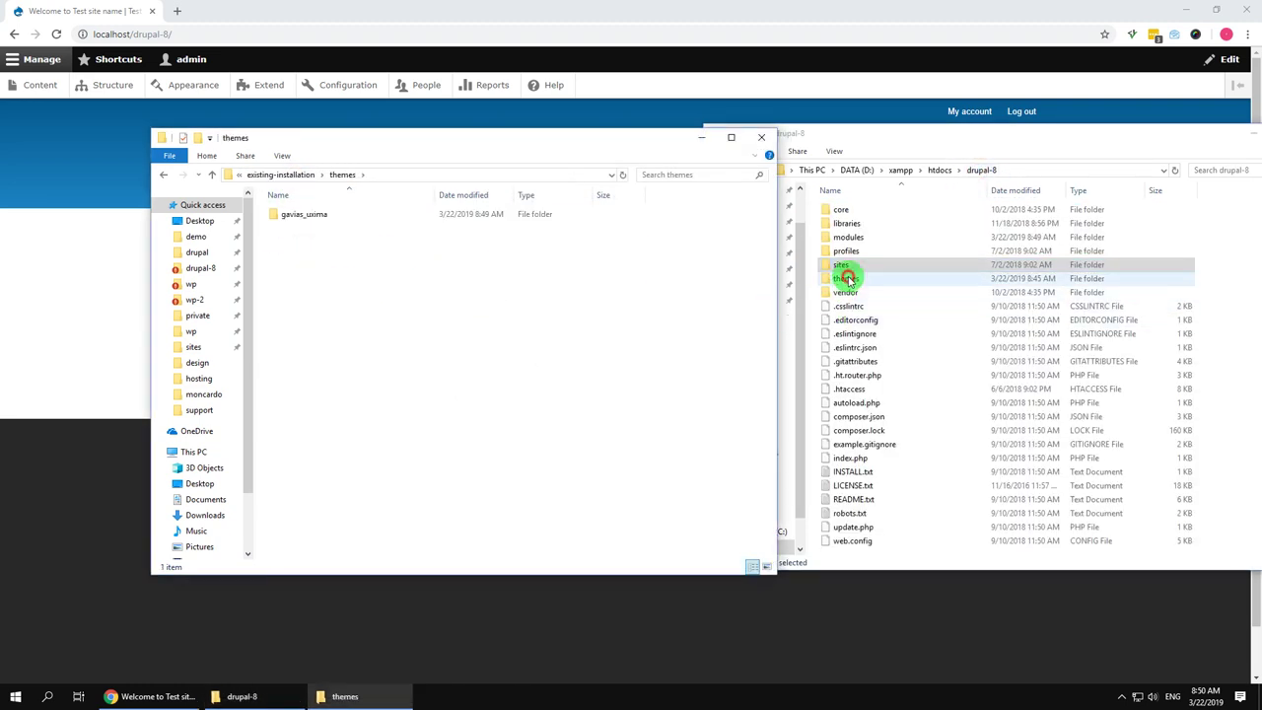
double_click(846, 279)
click(296, 214)
click(976, 308)
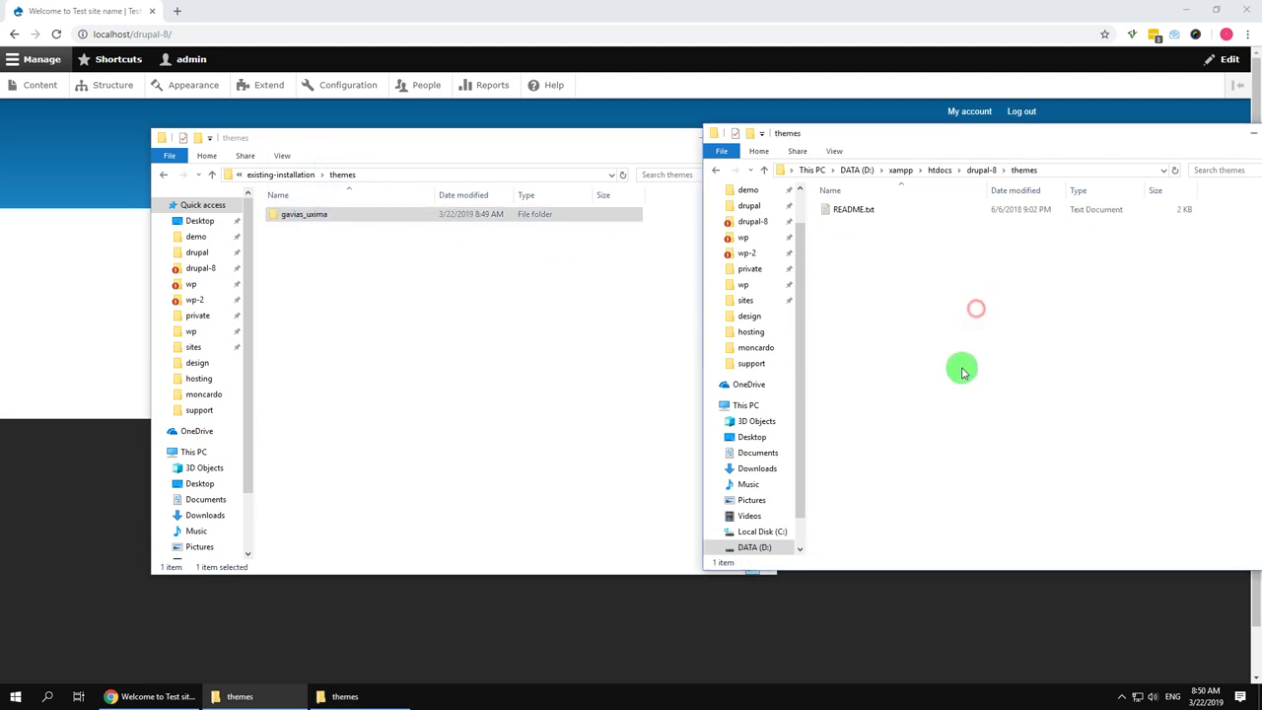
key(ctrl+v)
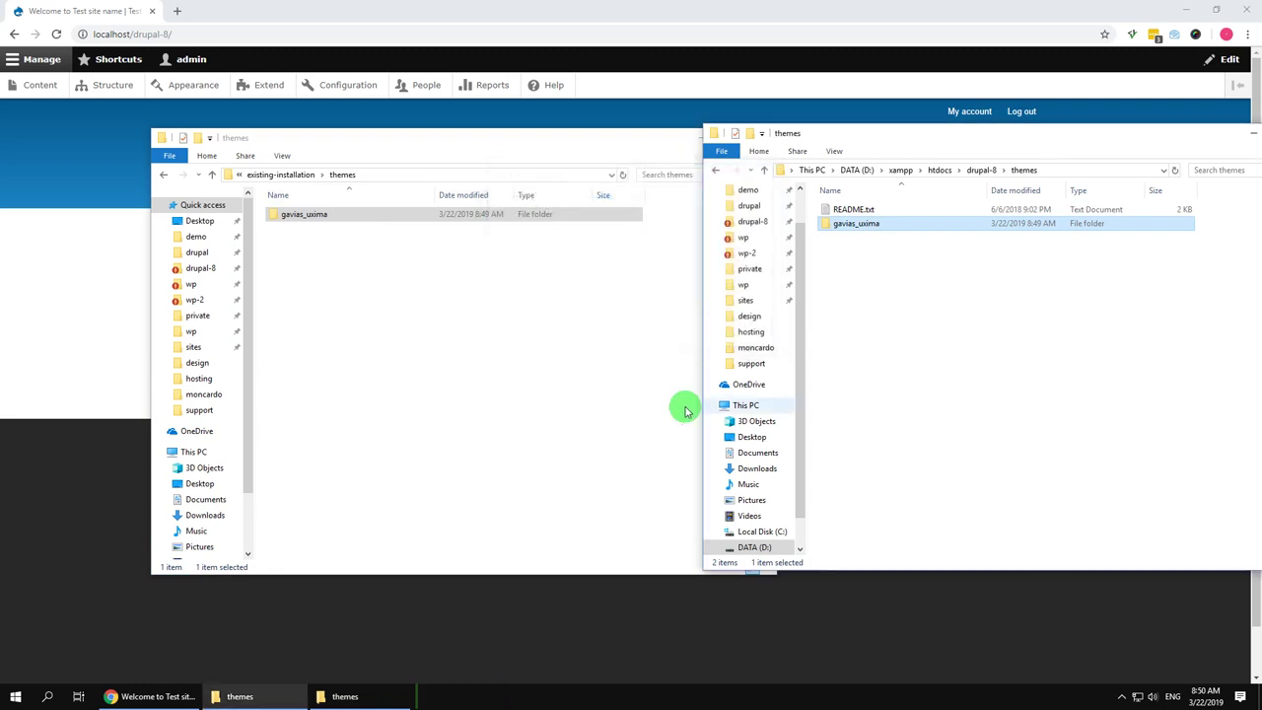
- Switch to the Drupal site in Chrome, install the Gavias Uxima 8.x theme and set it as default
click(366, 330)
click(70, 333)
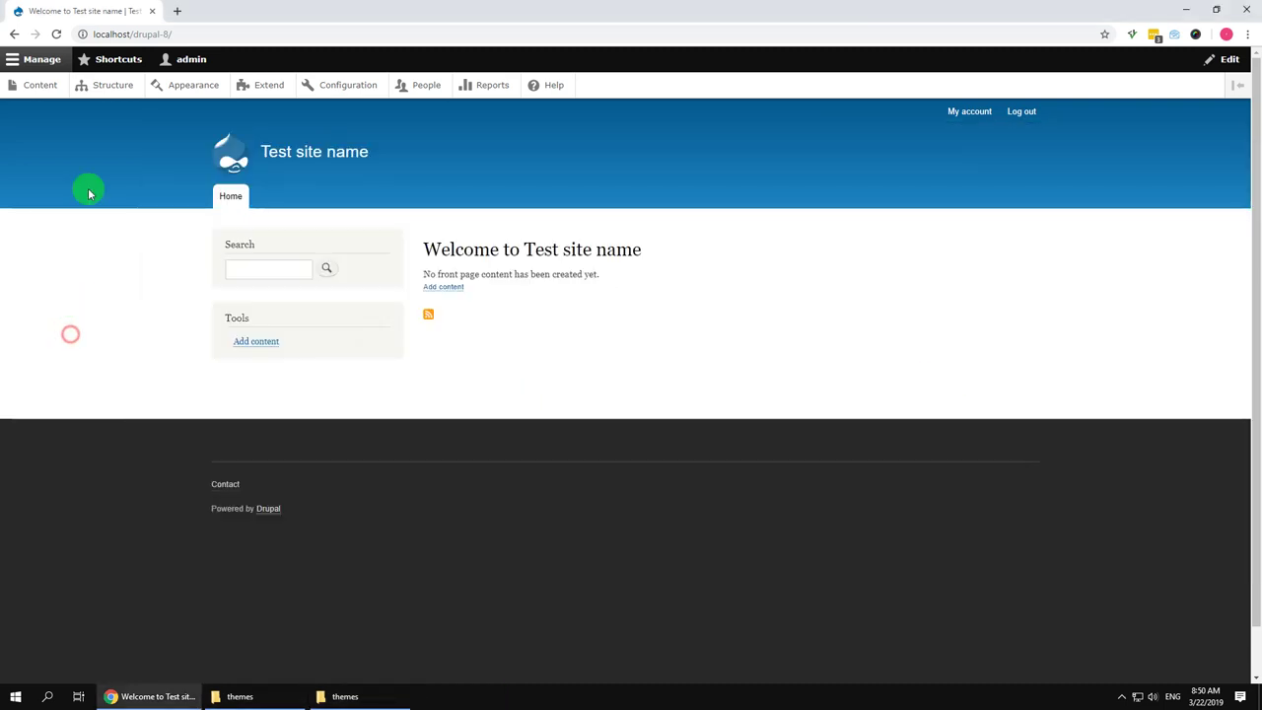
click(182, 89)
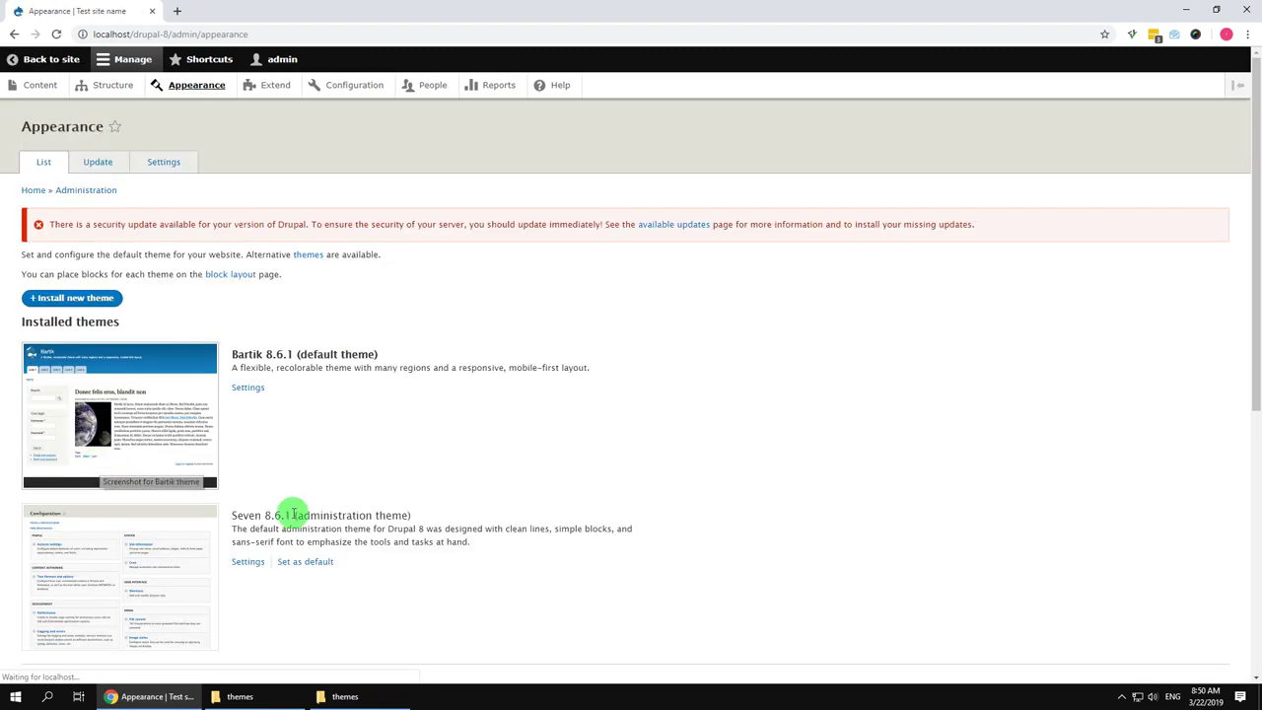
scroll(315, 514, down, 5)
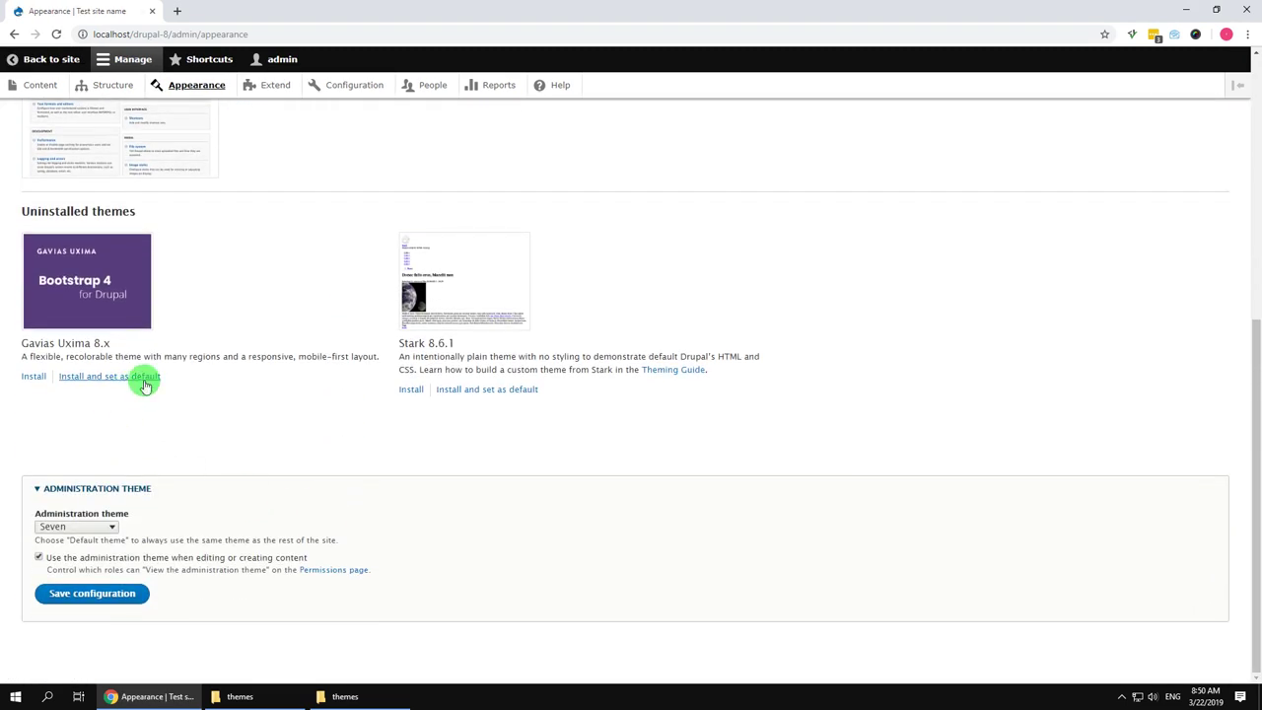
click(144, 383)
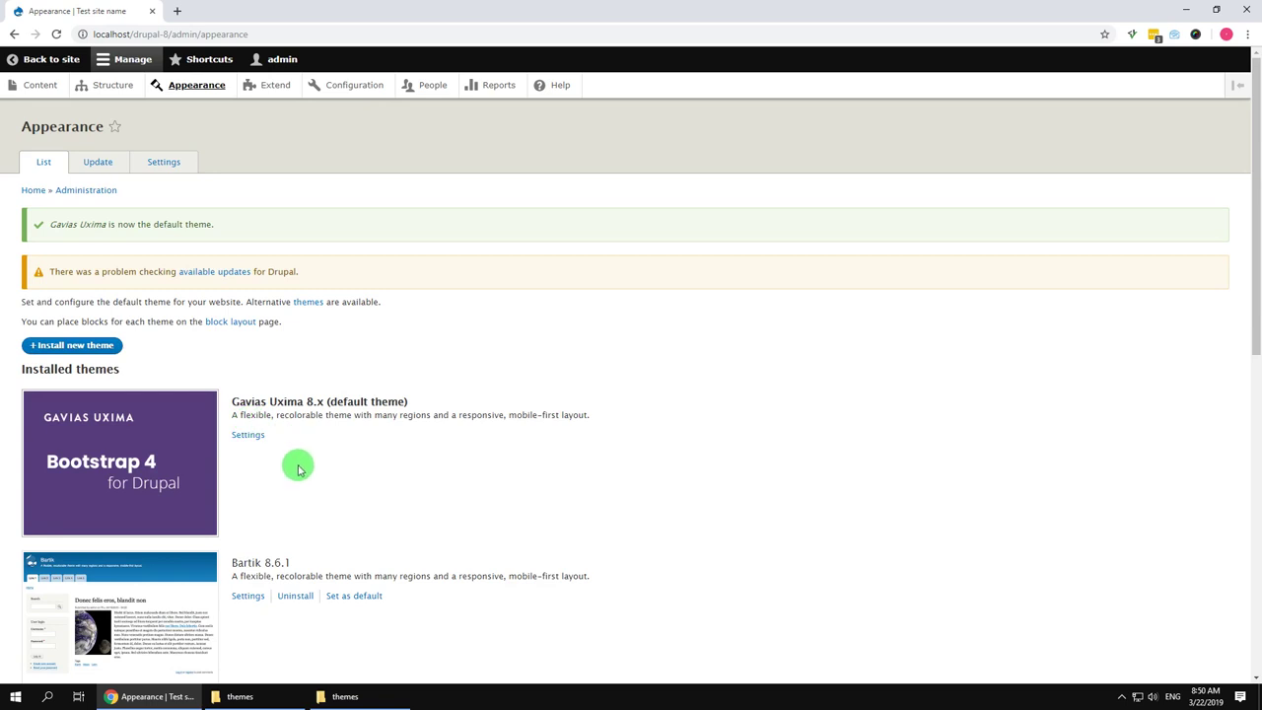
- Go to the site's Extend page and filter the module list by "gav"
click(279, 89)
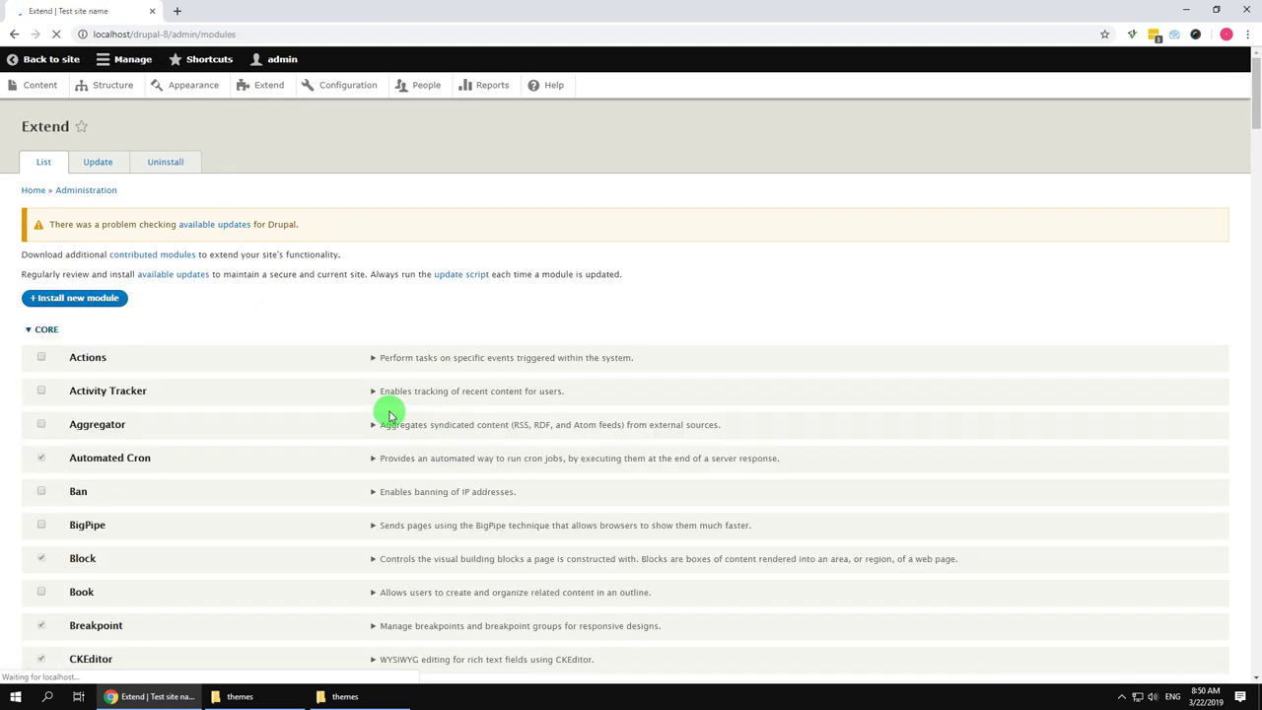
click(150, 323)
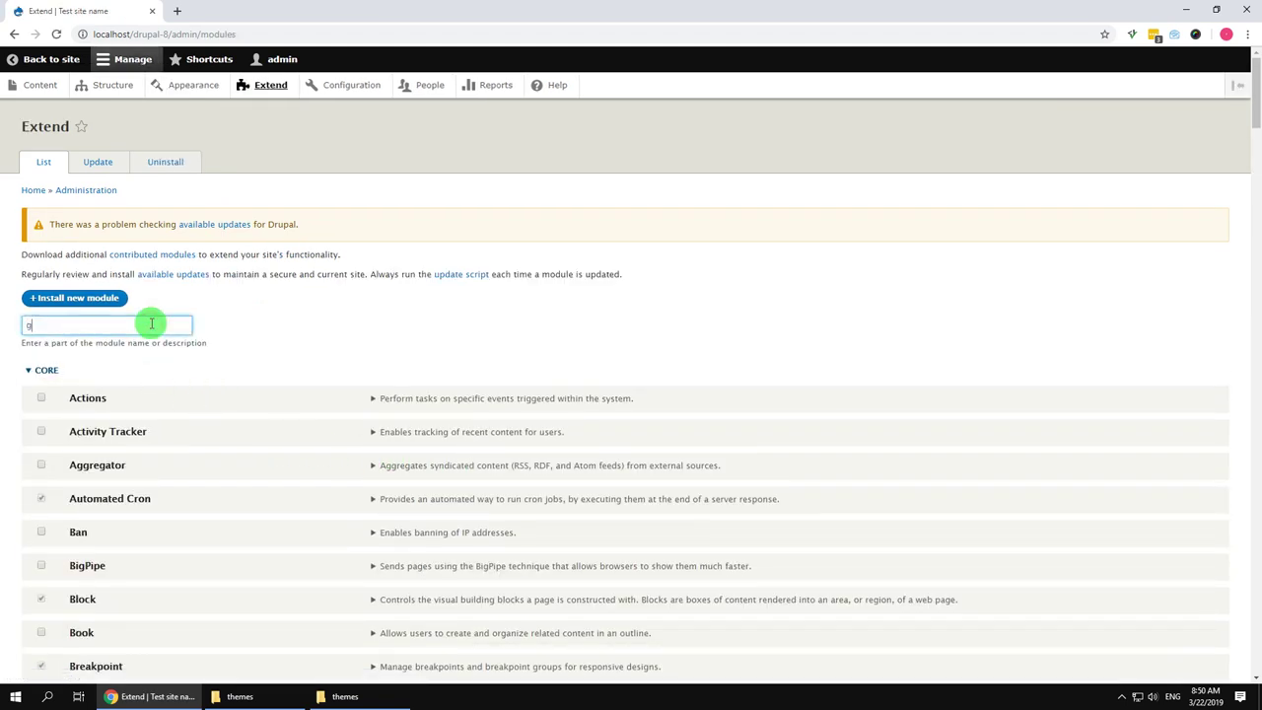
text(gva)
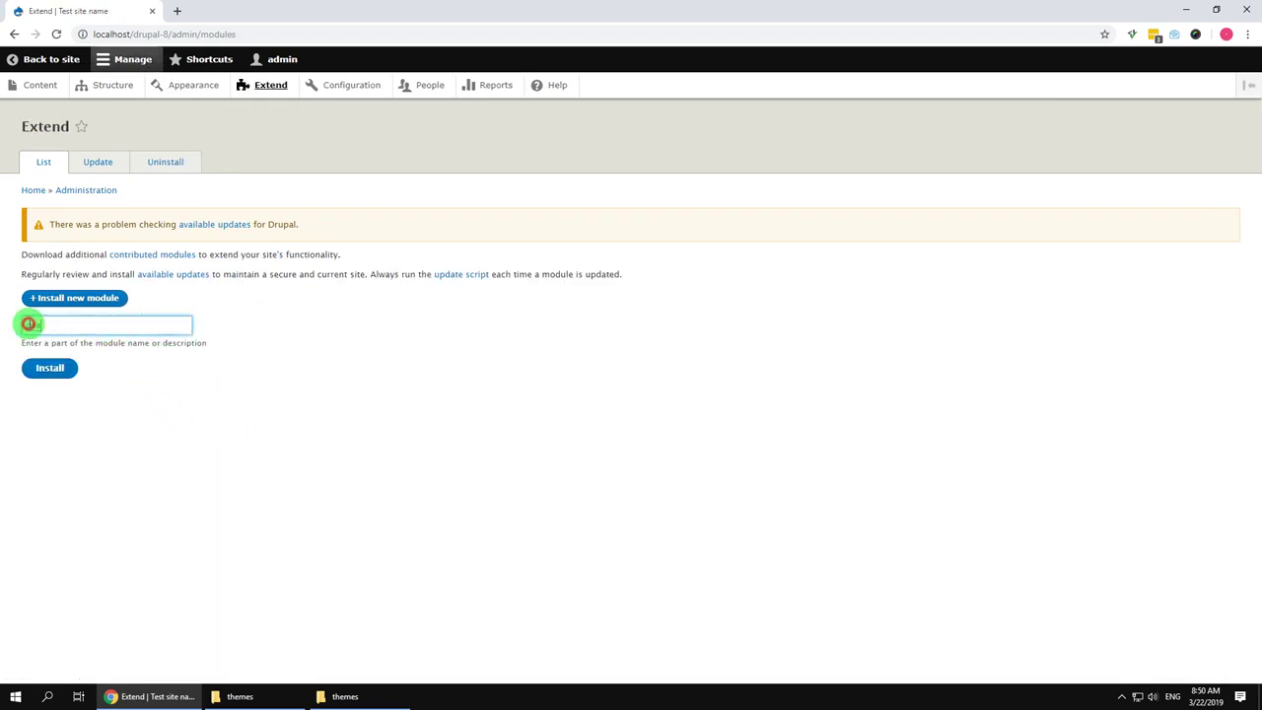
drag(33, 325, 5, 314)
text(gav)
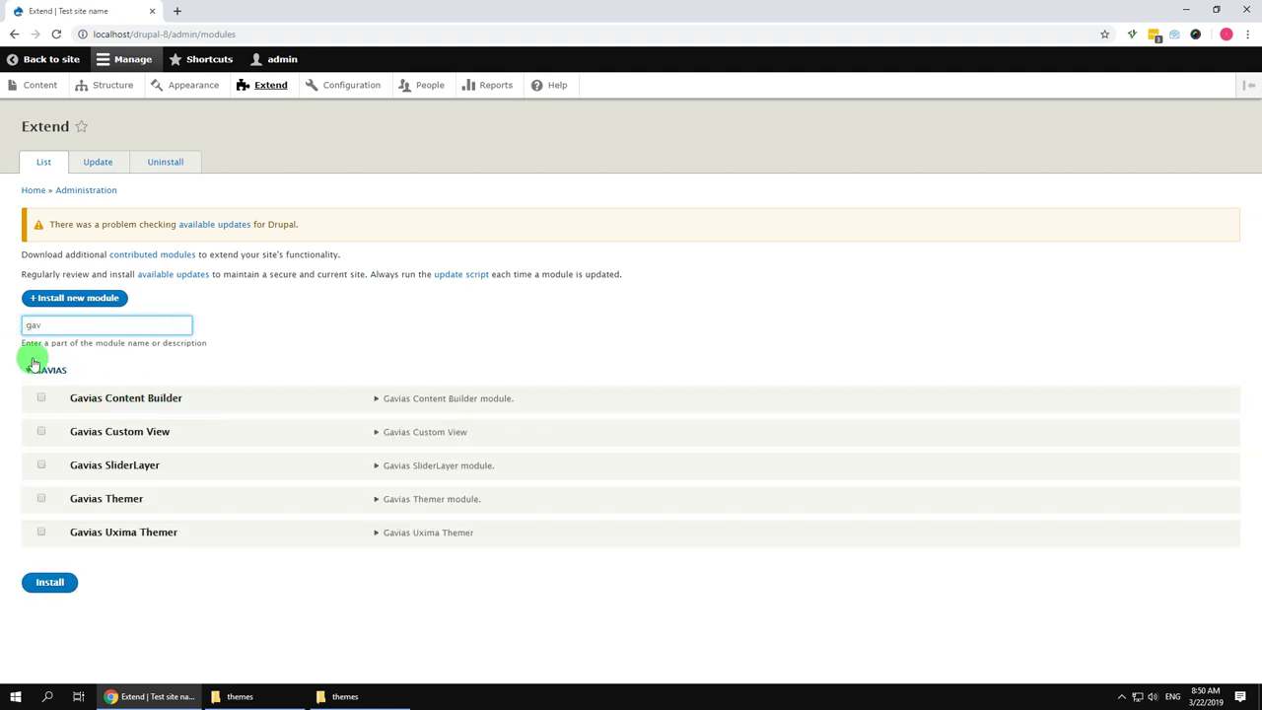
- Install the Gavias Content Builder, Gavias Custom View, Gavias SliderLayer, Gavias Themer and Gavias Uxima Themer modules
click(40, 397)
click(81, 432)
click(77, 466)
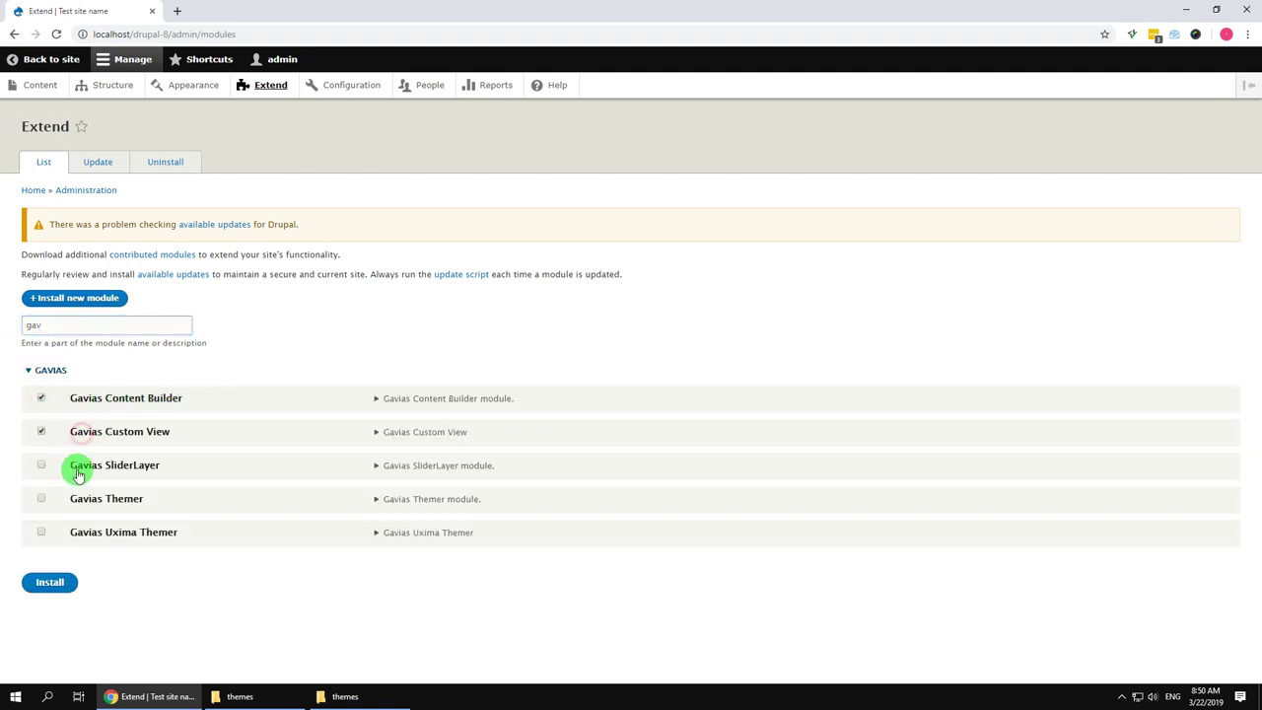
click(86, 500)
click(85, 531)
click(50, 583)
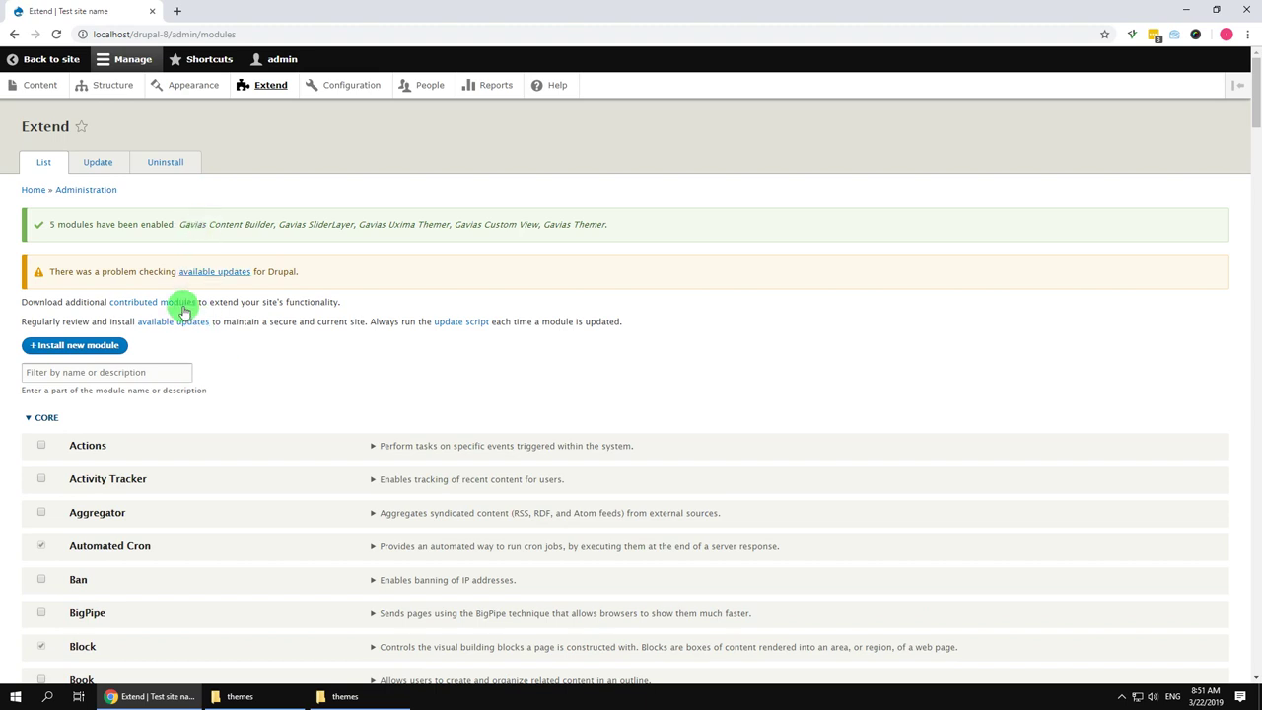
- Filter the modules by "uxima" and install Features Uxima together with its required modules
click(141, 372)
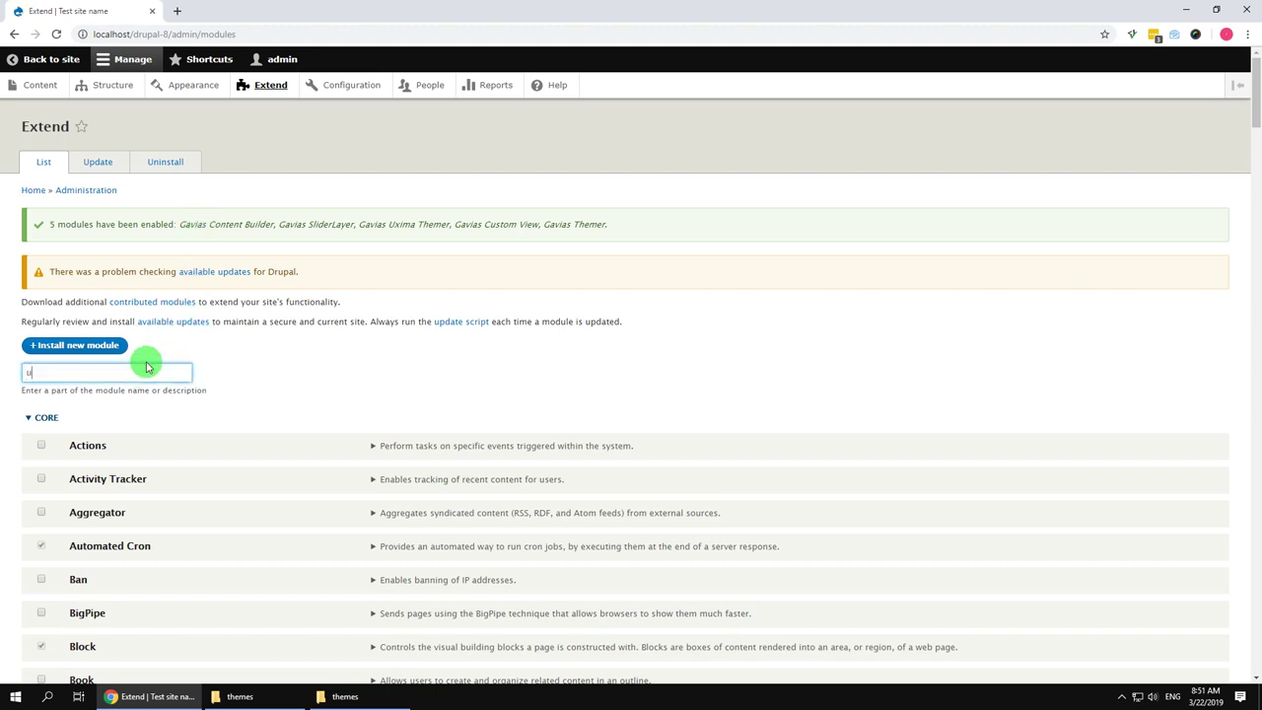
text(uxima)
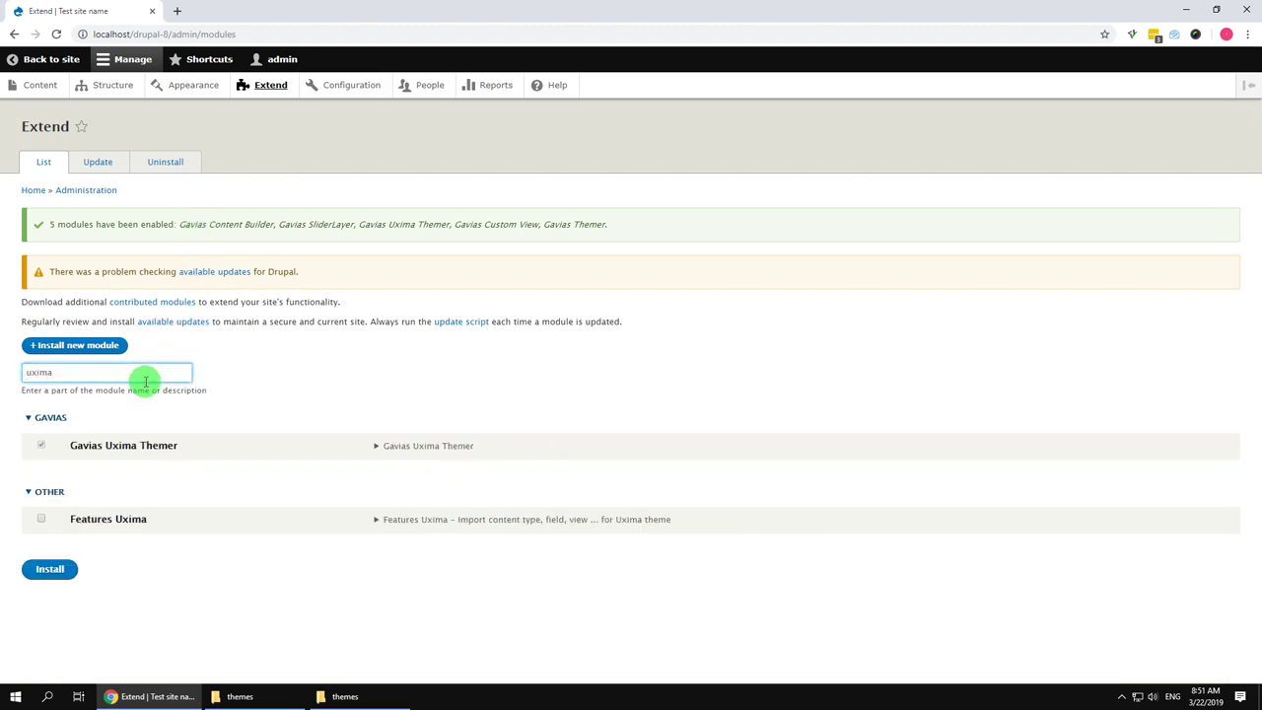
click(104, 518)
click(37, 564)
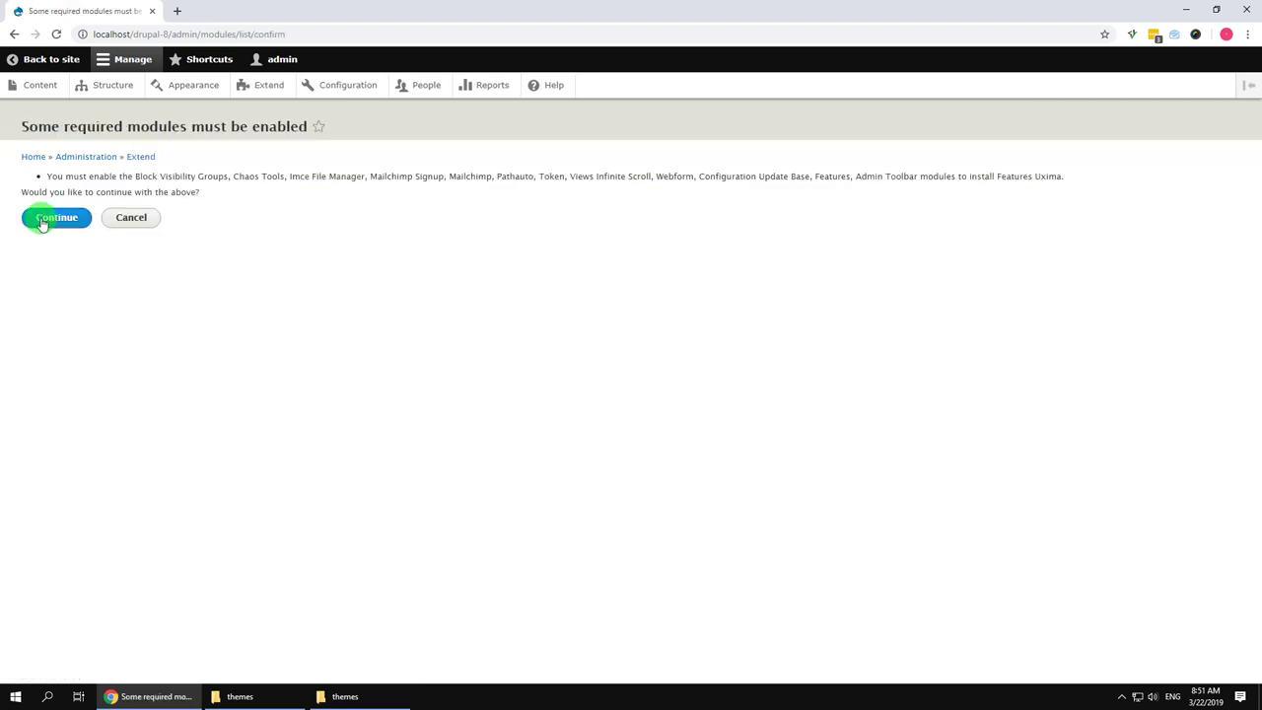
click(46, 223)
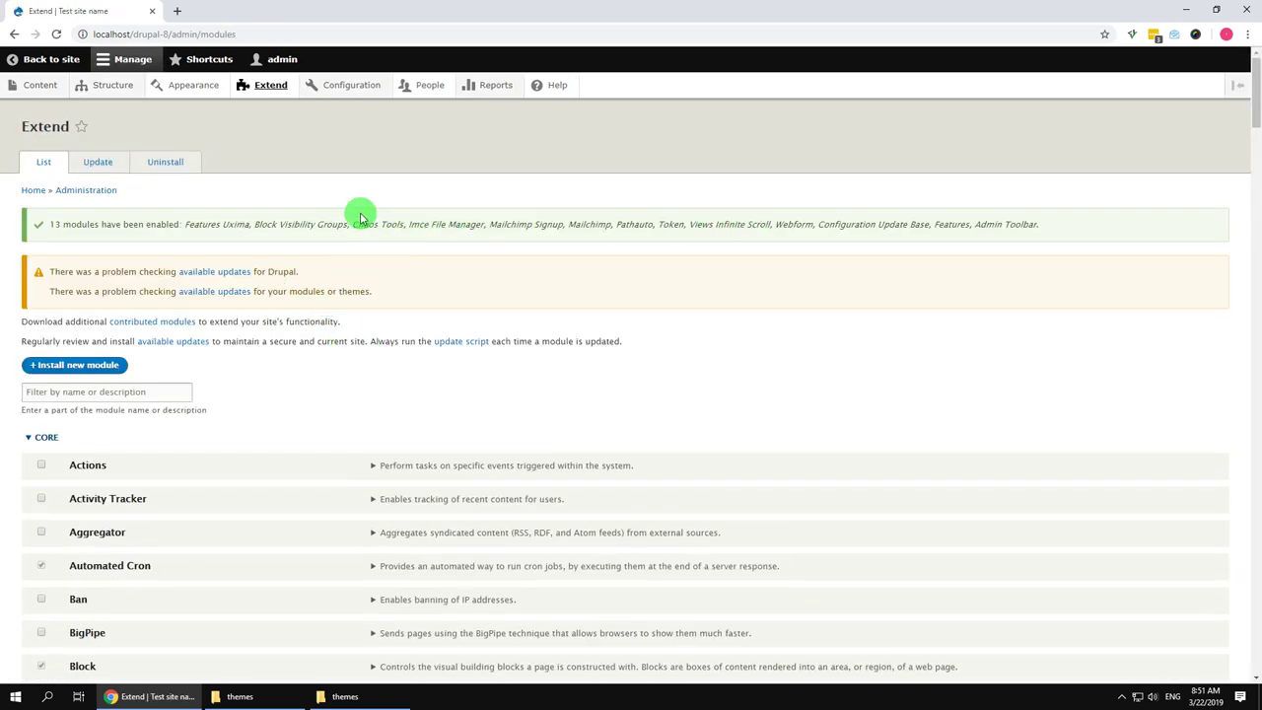
- On the Block layout page for Gavias Uxima, assign the Search block to the Search region
click(113, 112)
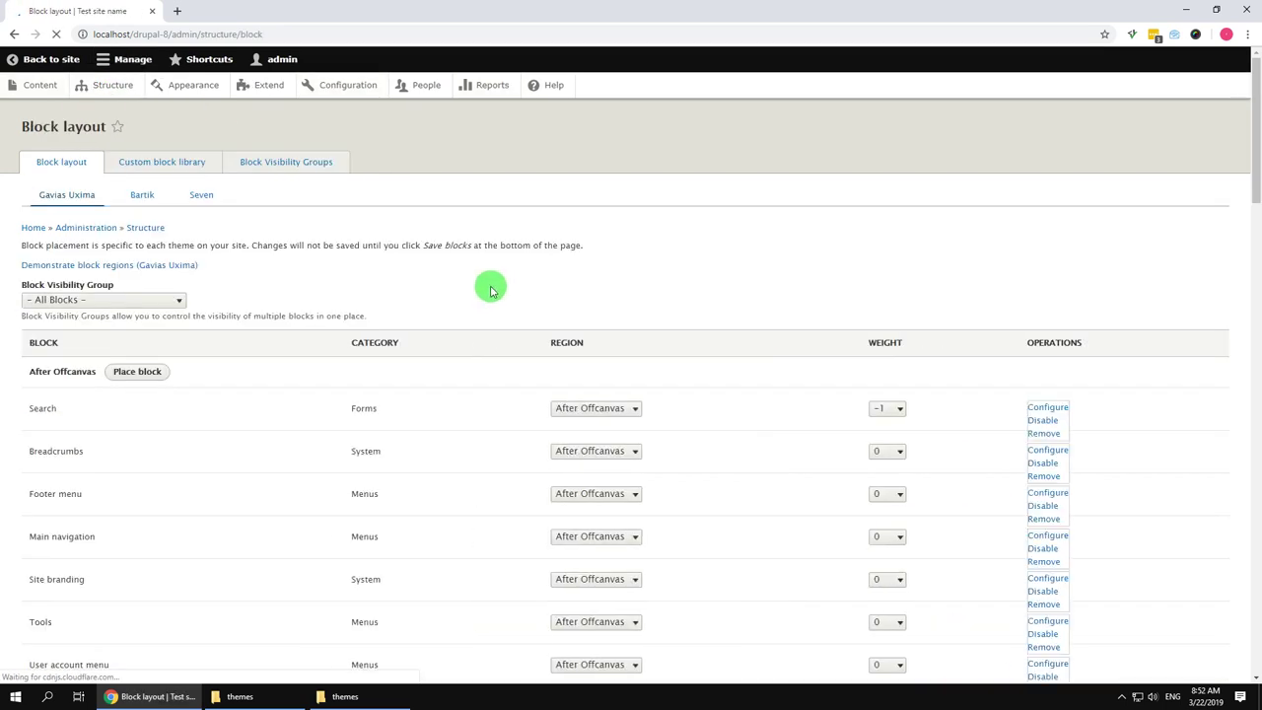
scroll(225, 363, down, 1)
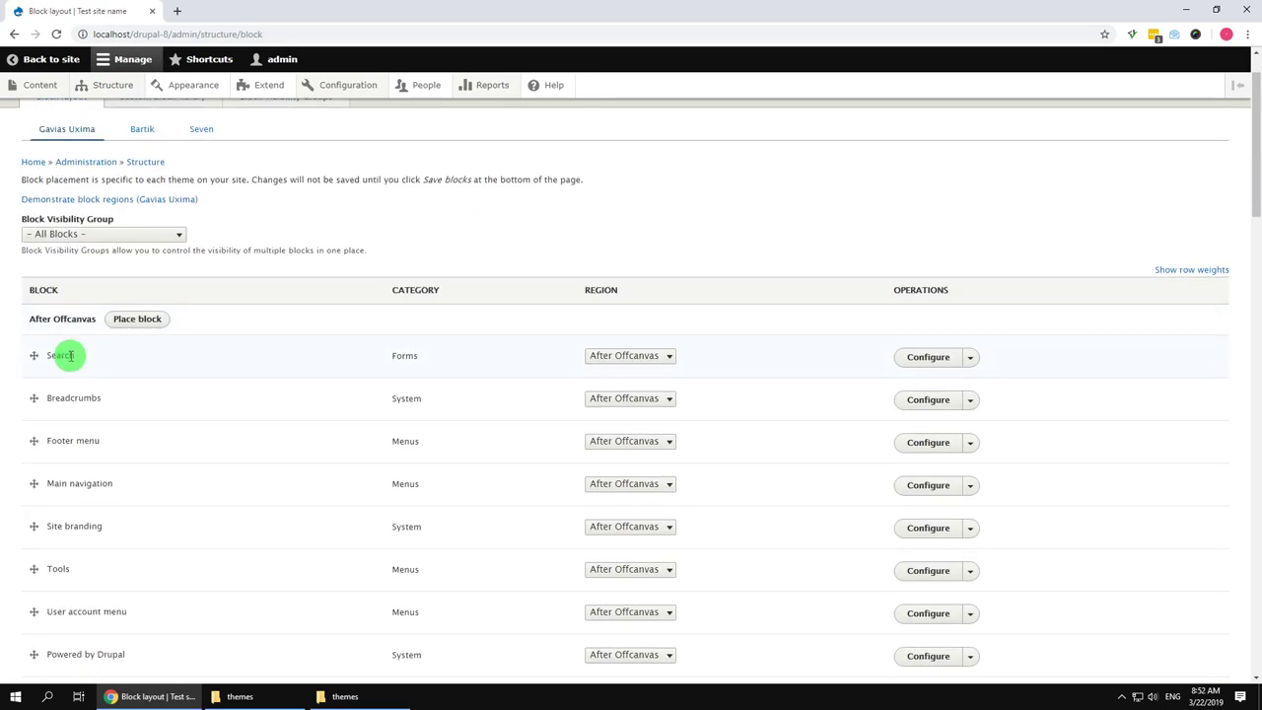
click(636, 356)
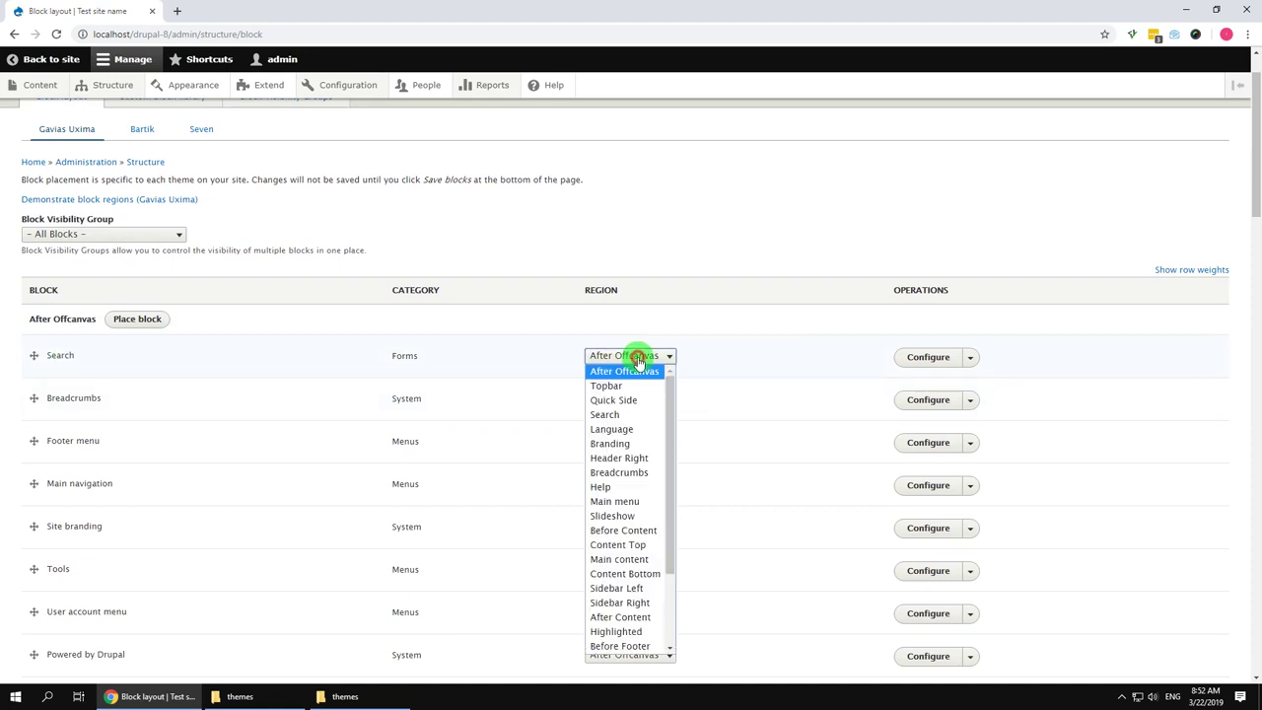
click(606, 415)
- Assign the Breadcrumbs block to the Breadcrumbs region and the Footer menu block to the Other region
click(627, 406)
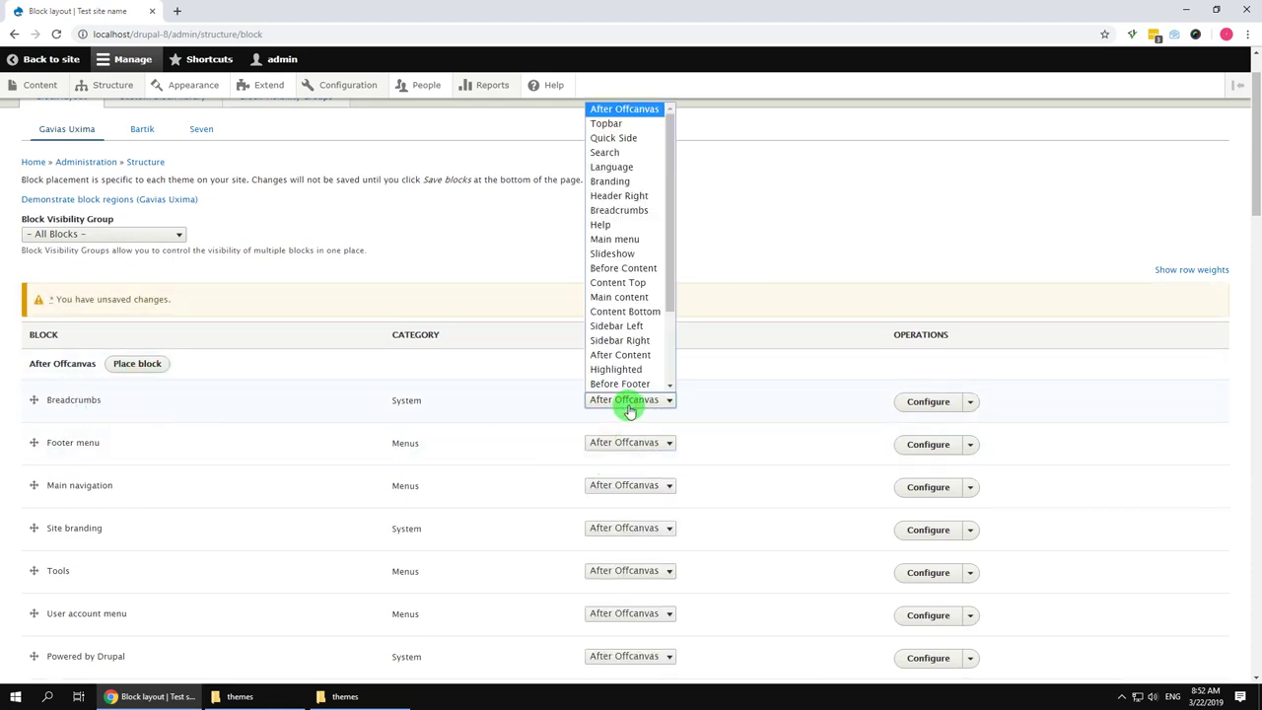
click(623, 210)
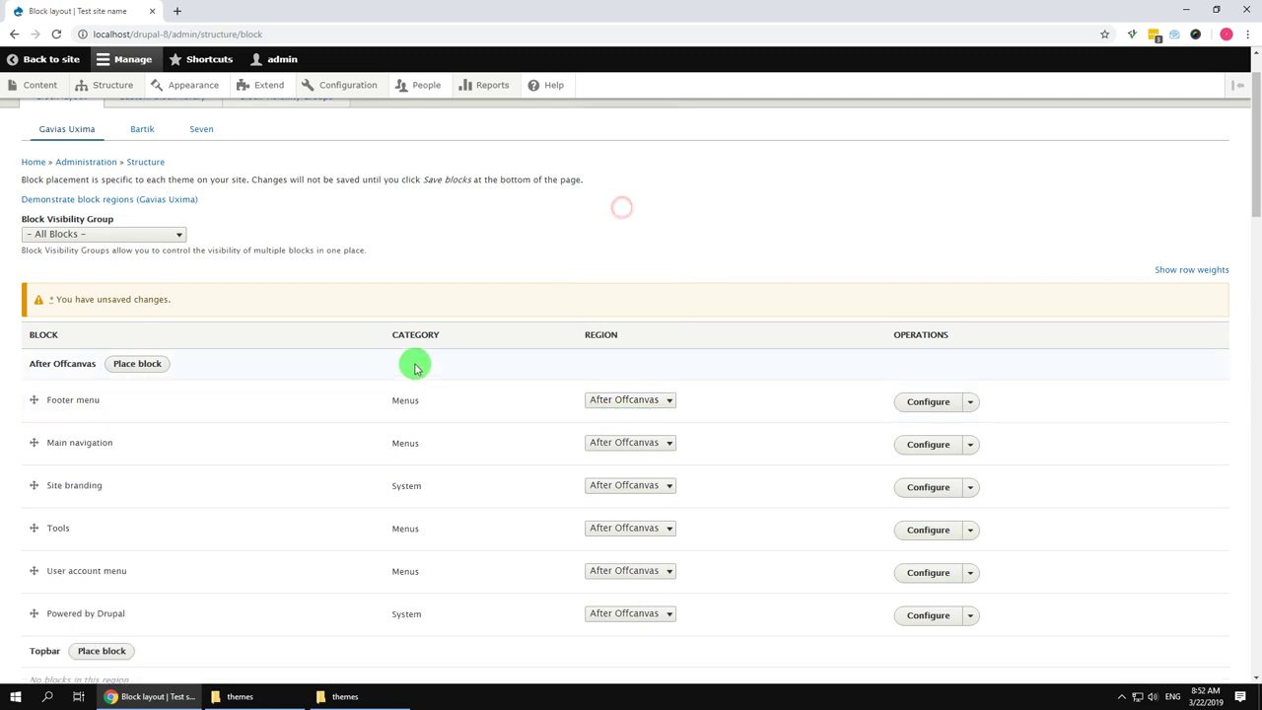
scroll(473, 350, down, 2)
click(625, 274)
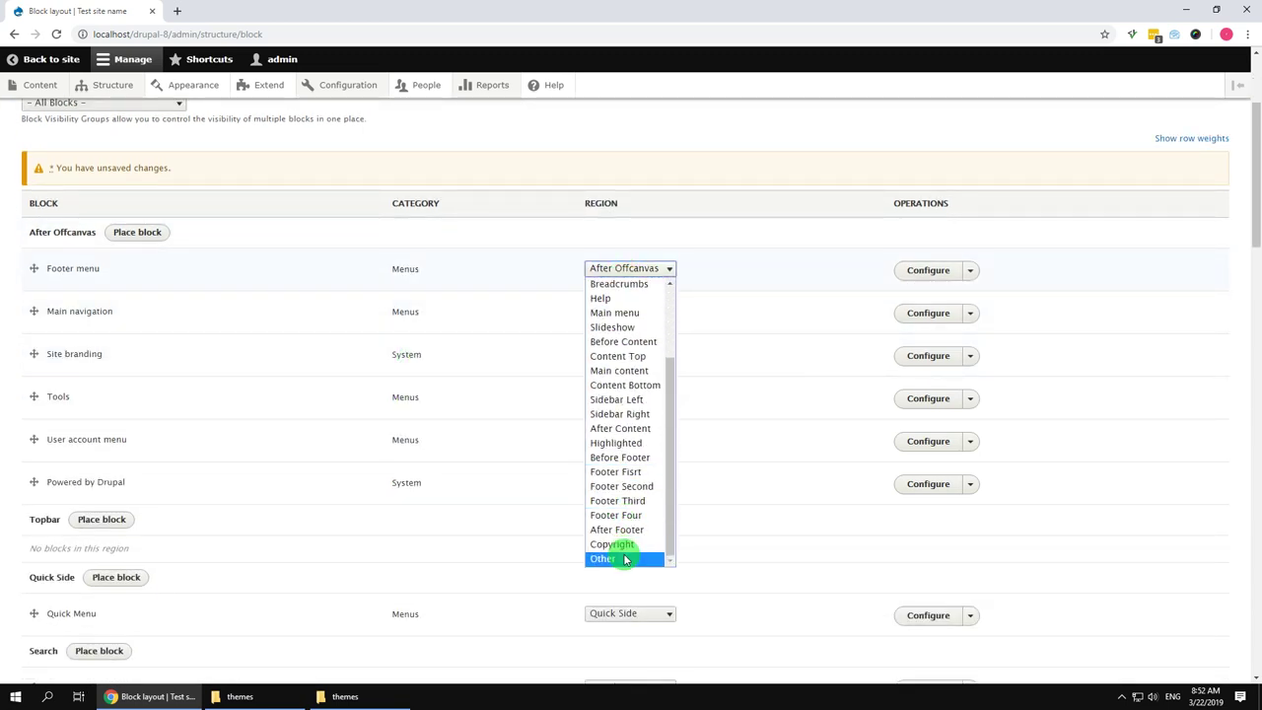
click(618, 558)
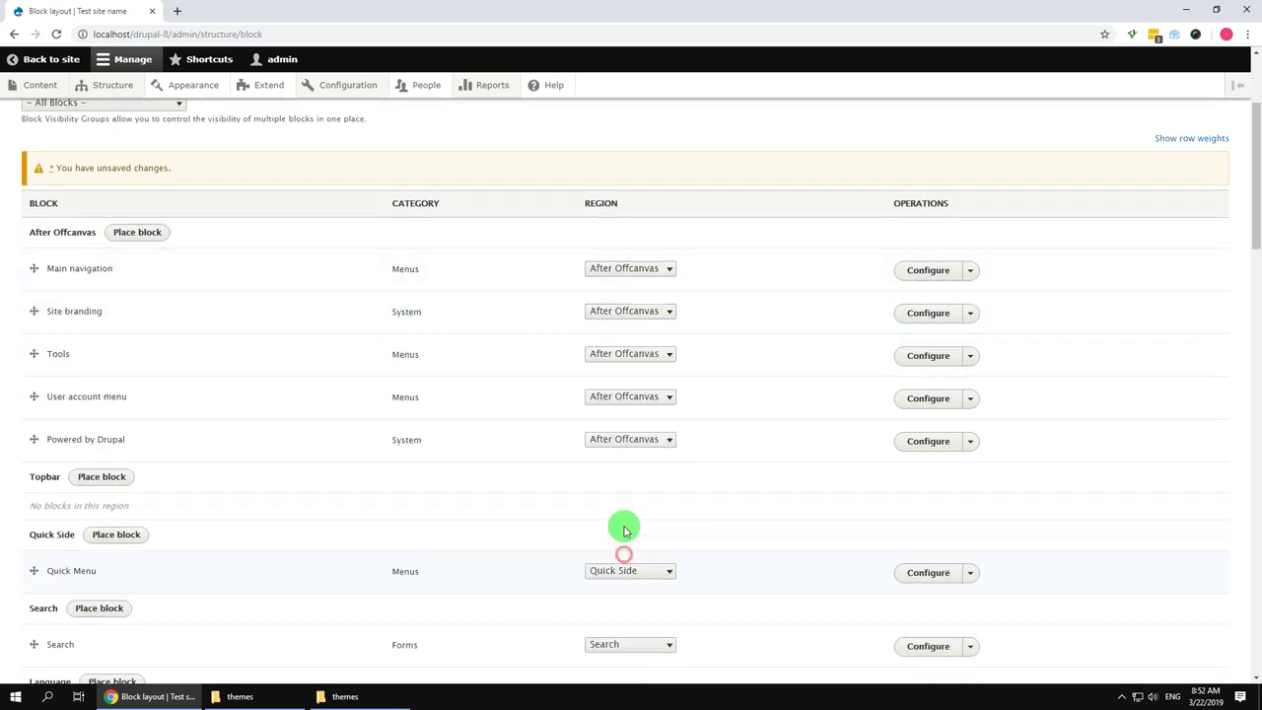
- Assign the Main navigation block to the Main menu region and the Site branding block to the Branding region
click(635, 275)
click(624, 415)
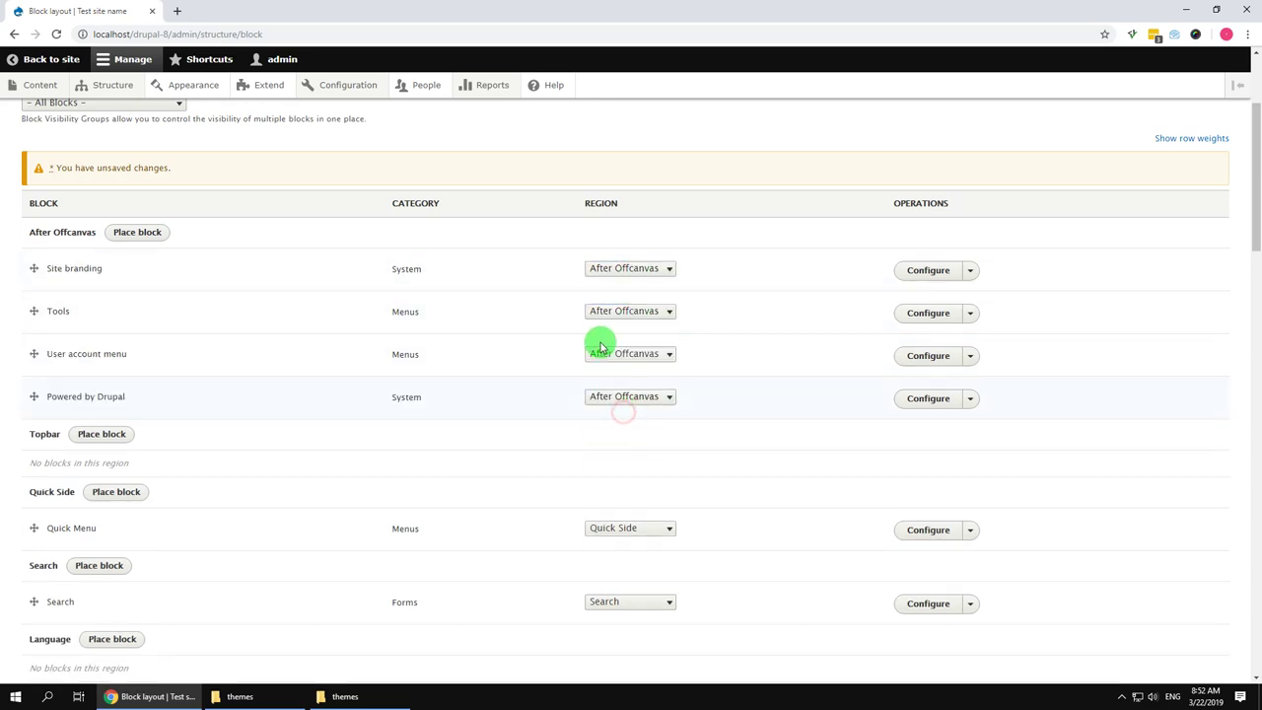
click(619, 272)
click(636, 359)
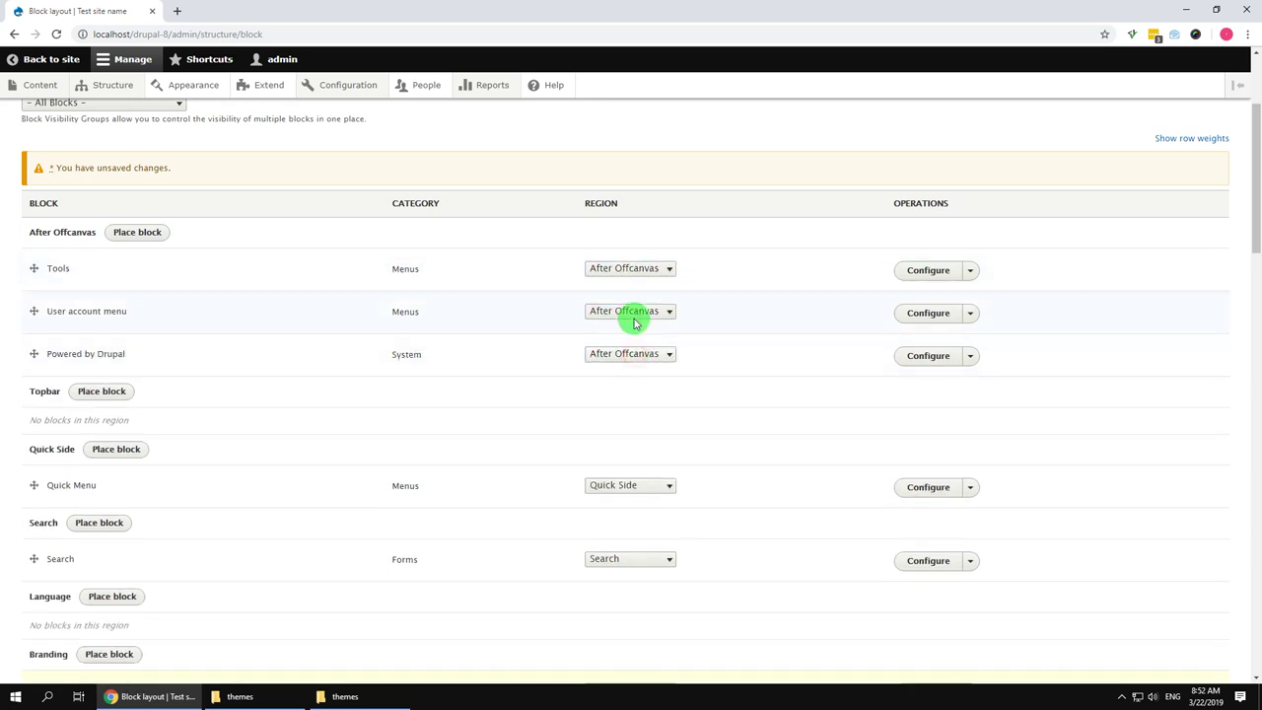
- Assign the Tools block to the Help region and the User account menu block to the Other region
click(665, 268)
click(628, 401)
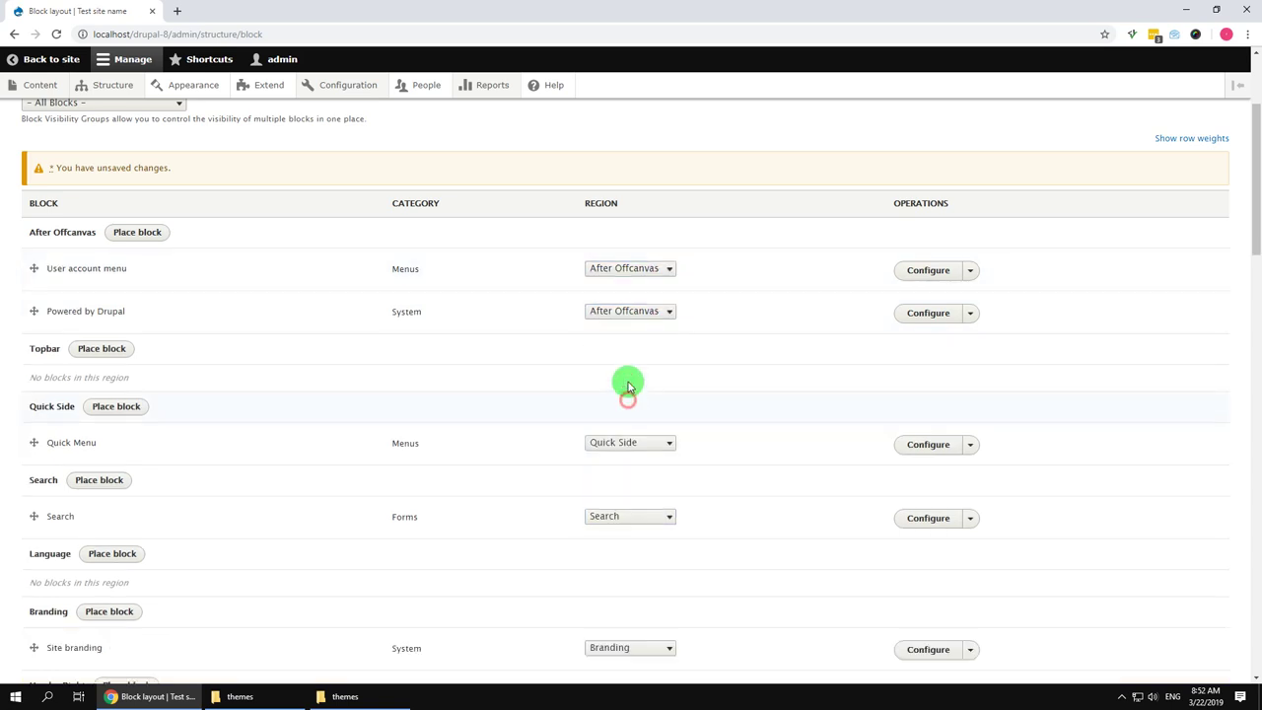
click(639, 272)
scroll(631, 464, down, 3)
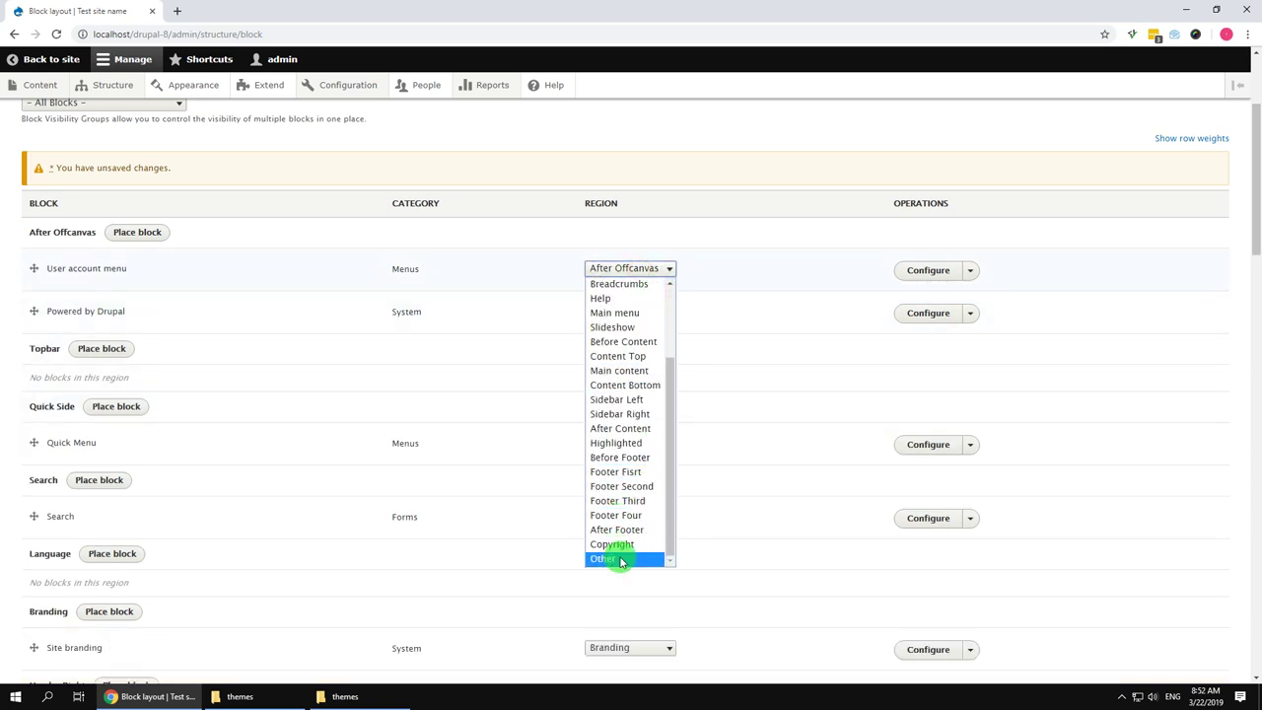
click(619, 558)
- Assign the Powered by Drupal block to the Copyright region
click(649, 275)
scroll(637, 518, down, 3)
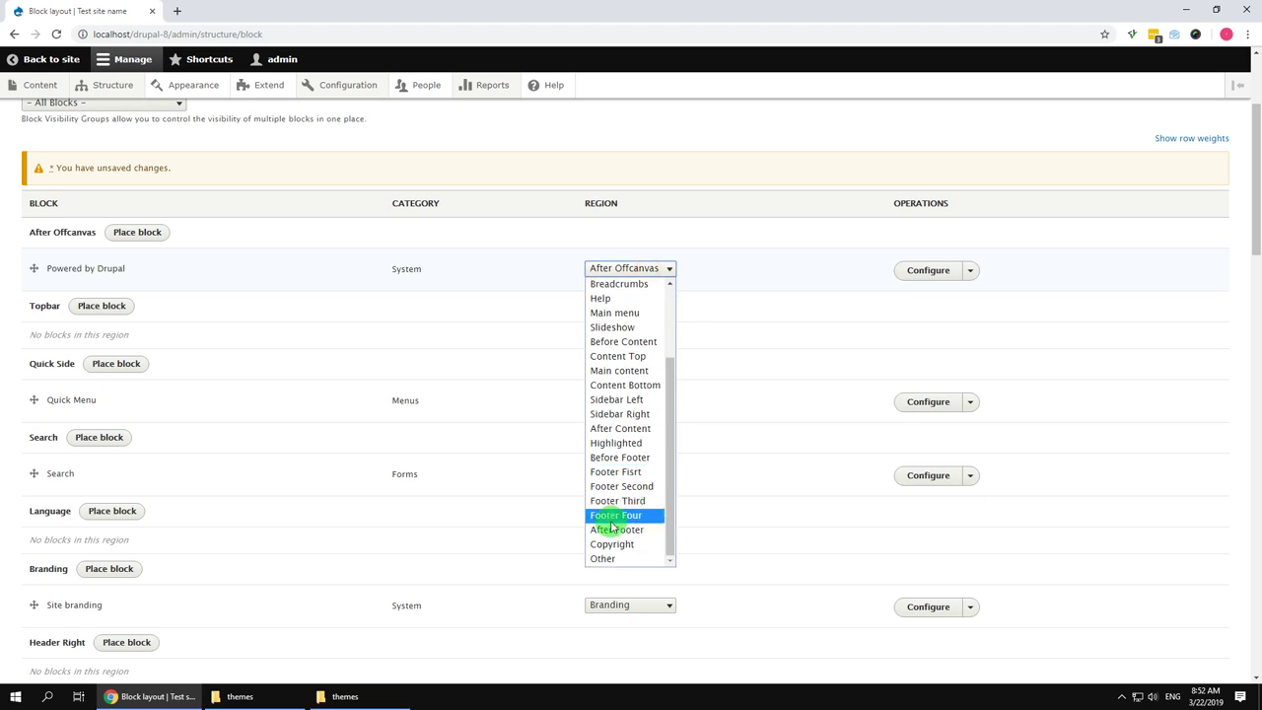
click(621, 552)
- Reassign the Page title block from the Main content region to the Other region
scroll(553, 414, down, 2)
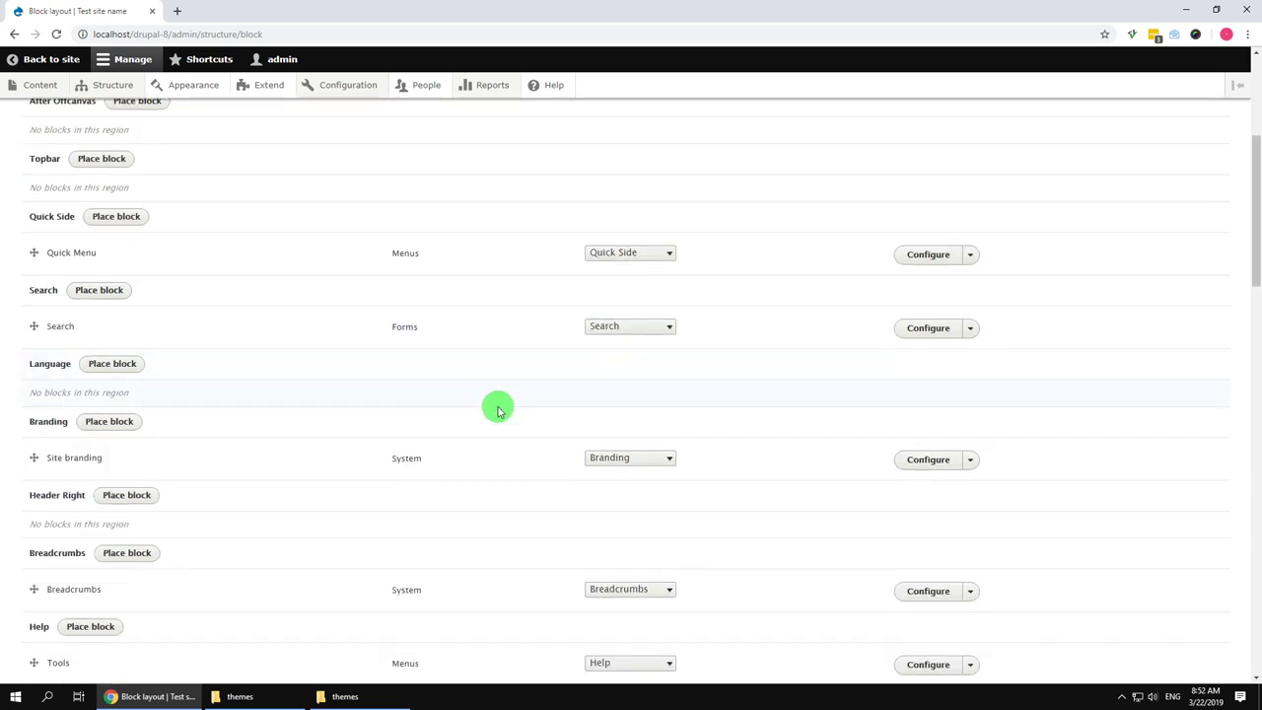
scroll(220, 414, down, 2)
scroll(217, 414, down, 3)
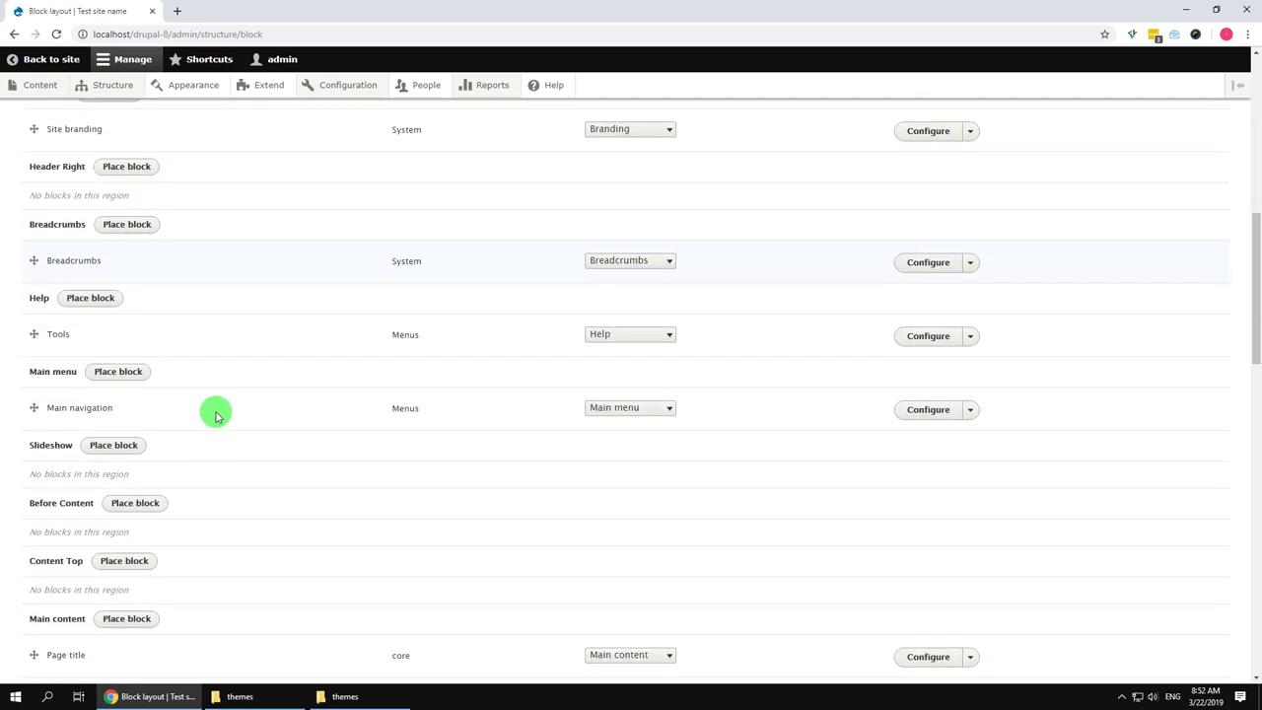
scroll(217, 414, down, 2)
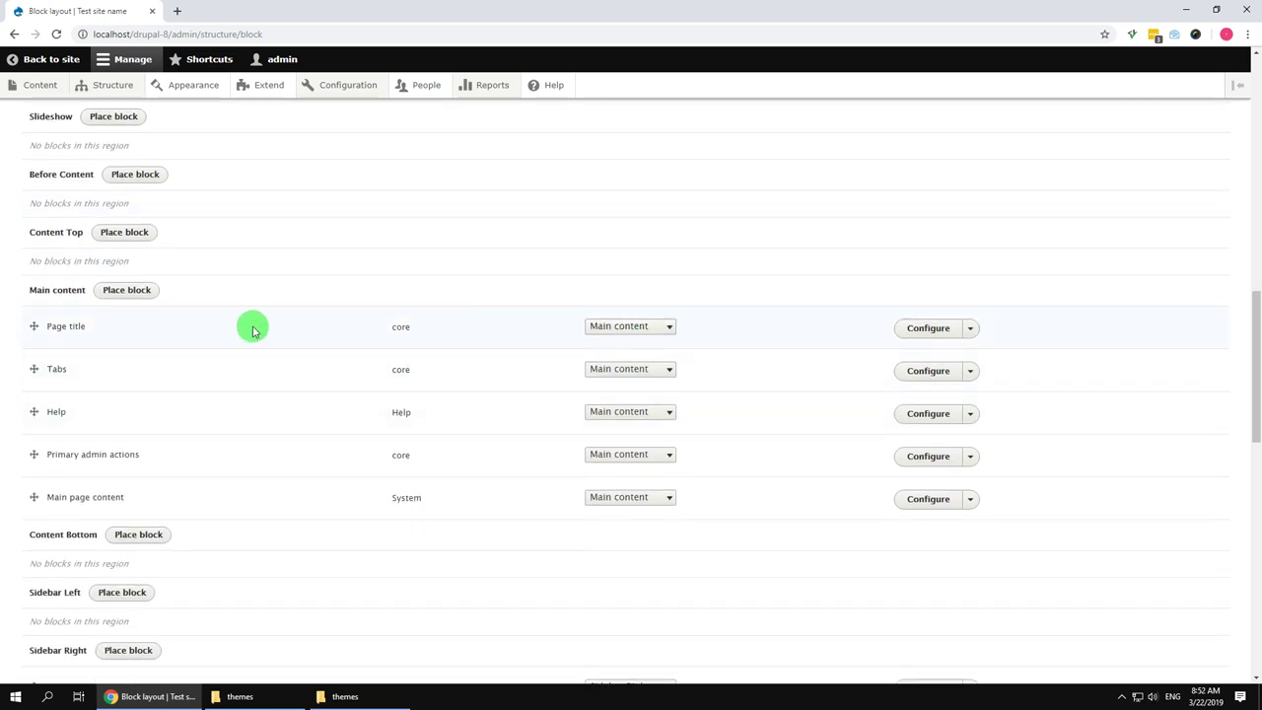
click(606, 330)
scroll(631, 529, down, 2)
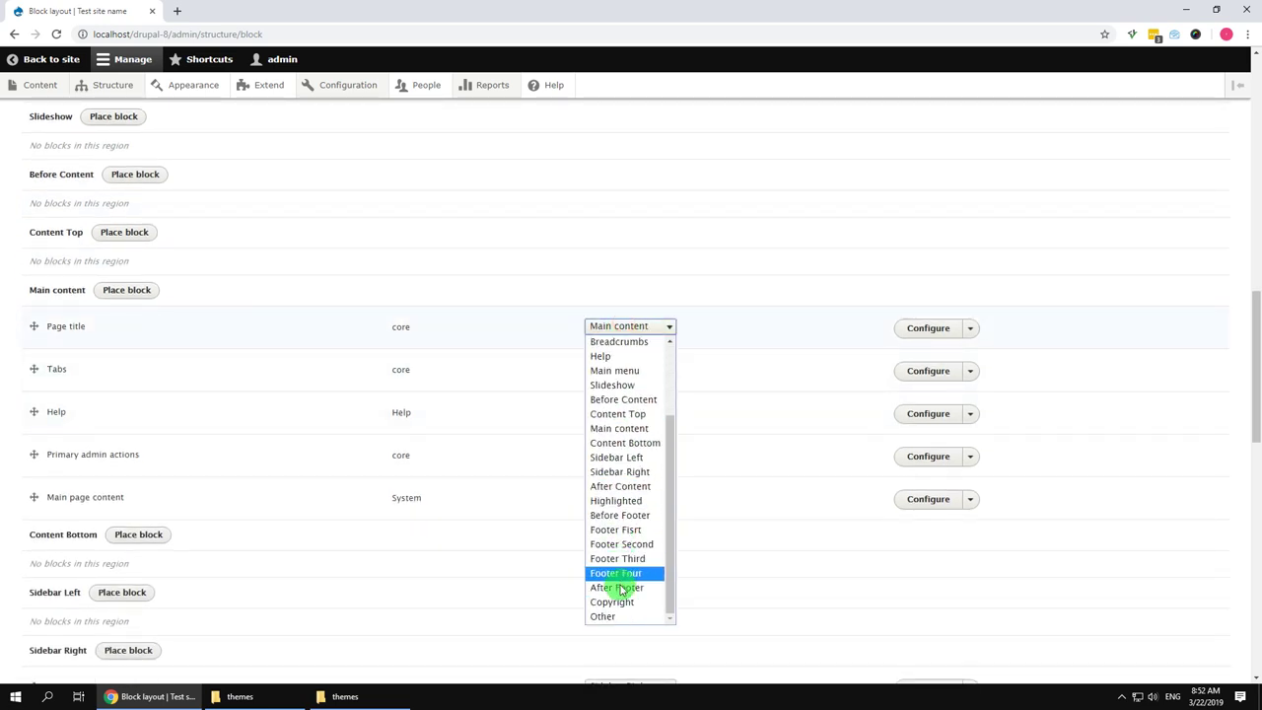
click(617, 619)
- Reassign the Tabs, Help and Primary admin actions blocks from Main content to the Help region
click(620, 328)
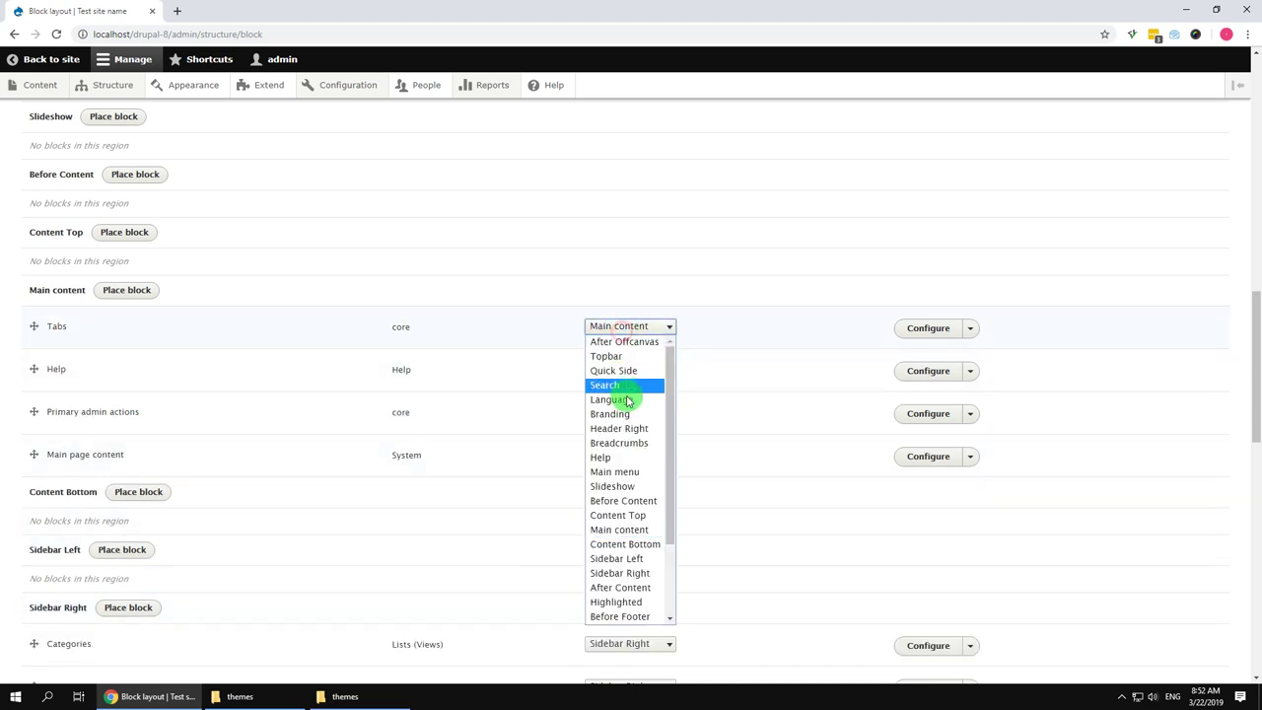
click(618, 458)
click(620, 327)
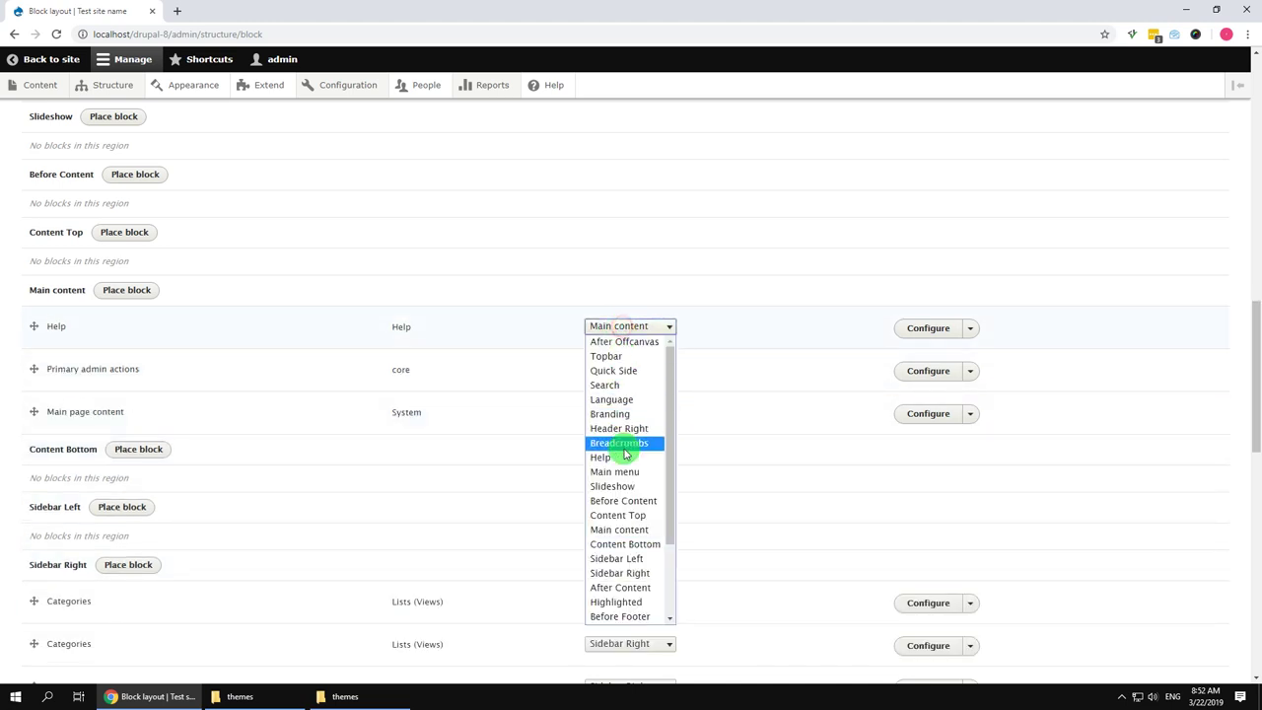
click(625, 459)
click(627, 326)
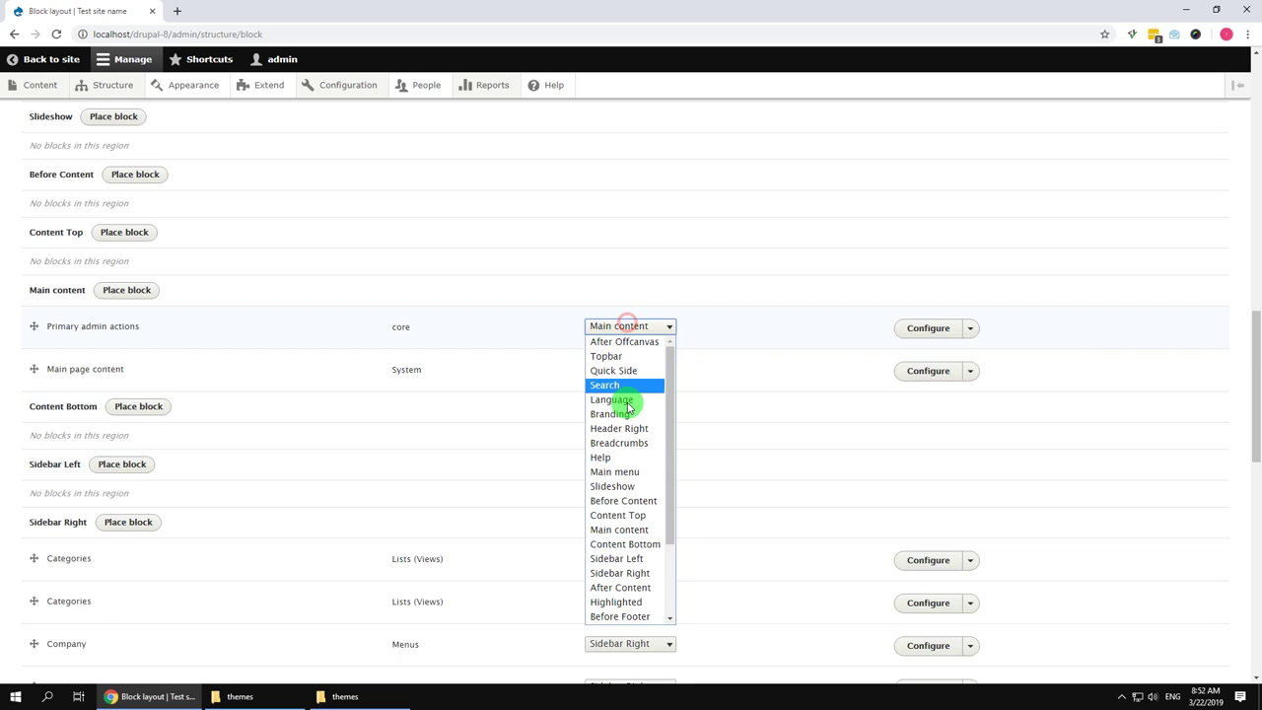
click(628, 458)
- Reassign the Status messages block to the Help region and save the block layout
scroll(424, 449, down, 5)
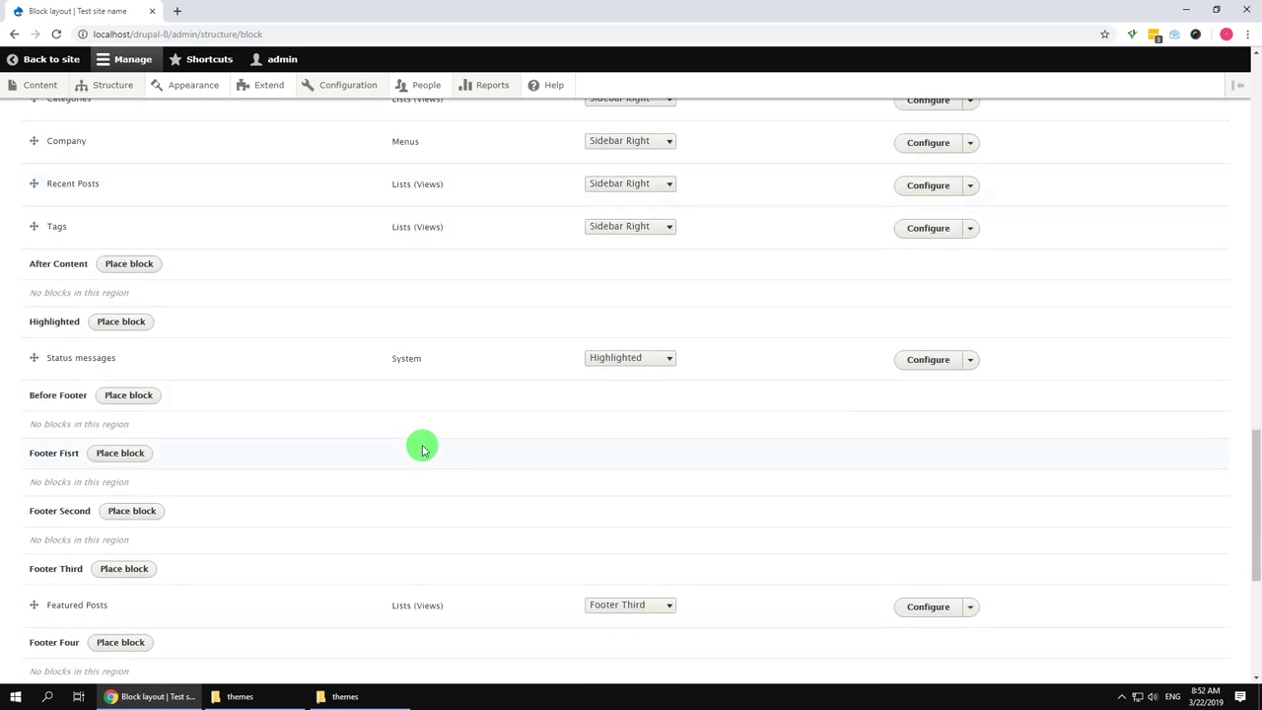
click(629, 358)
click(625, 489)
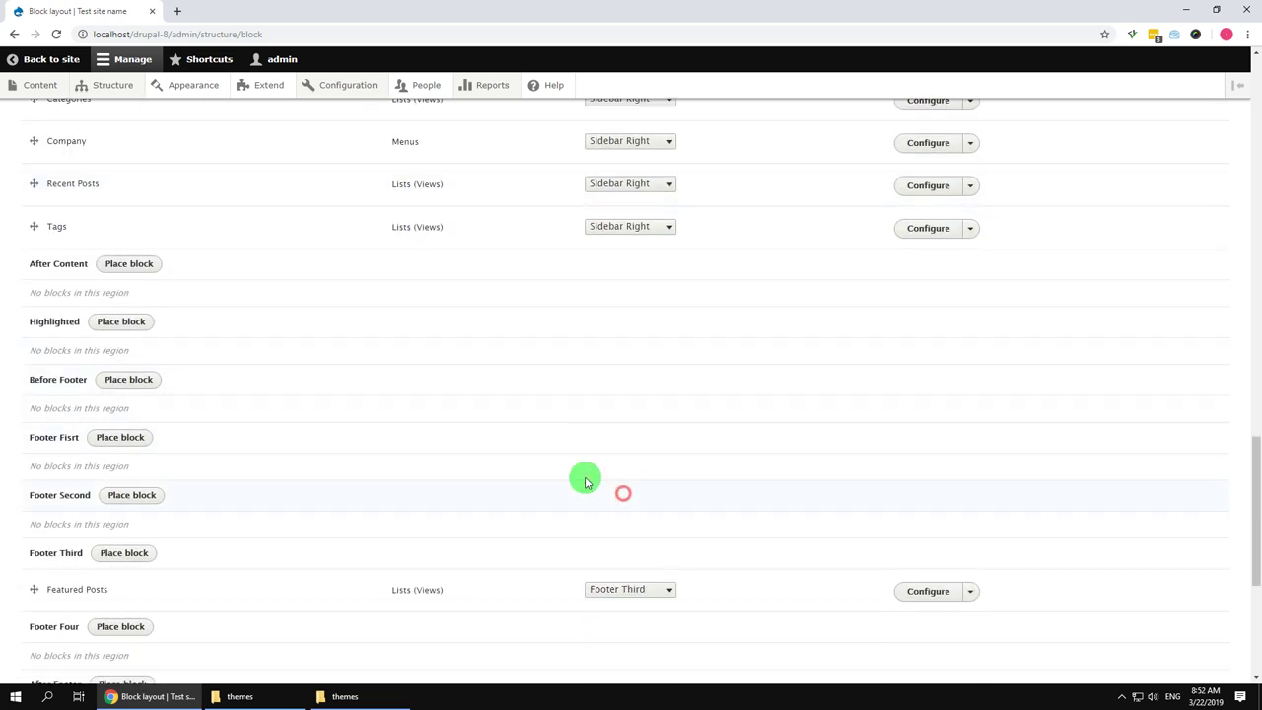
scroll(333, 483, down, 3)
scroll(333, 484, down, 2)
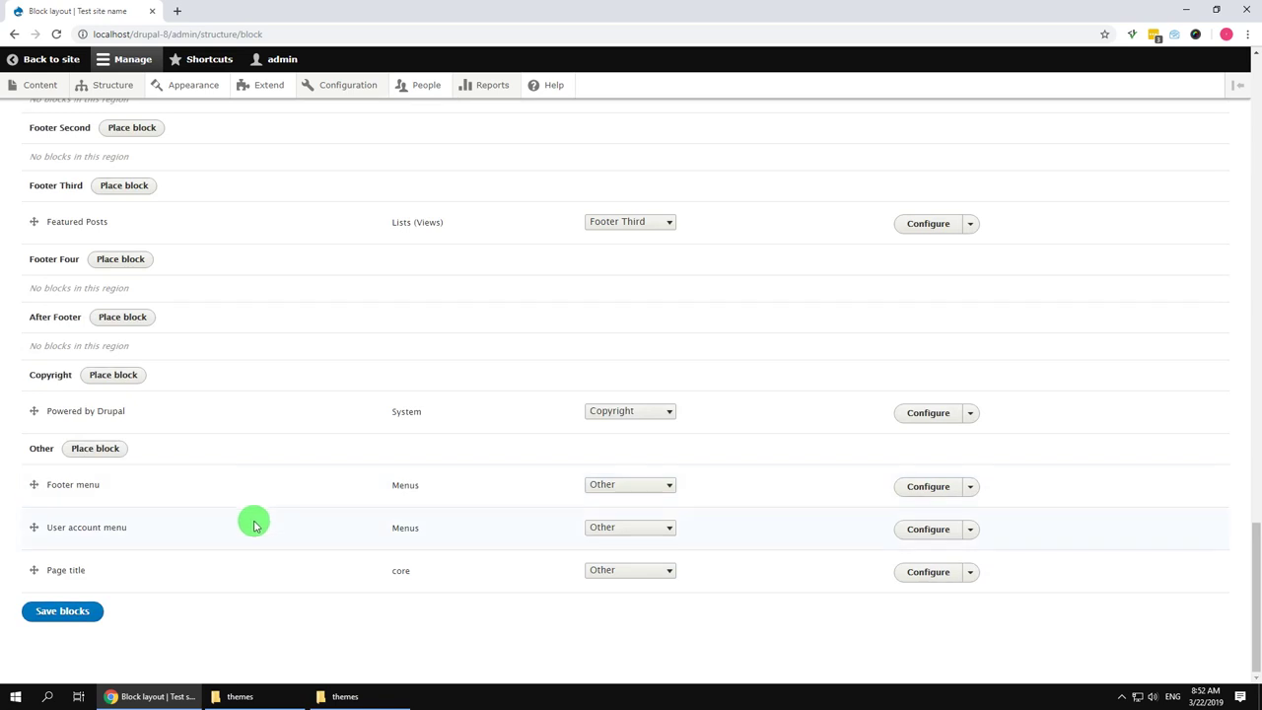
click(91, 613)
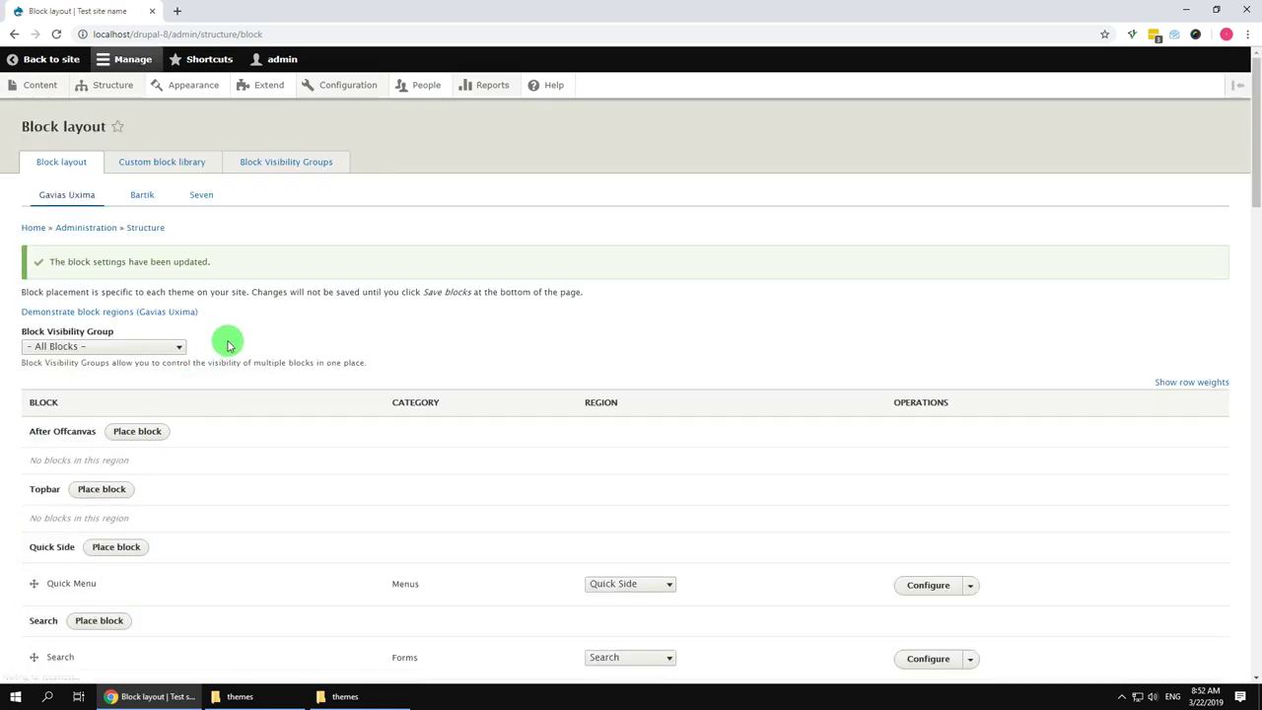
- Go to the site's content types and open the field management page of the Basic page type
mouse_move(106, 102)
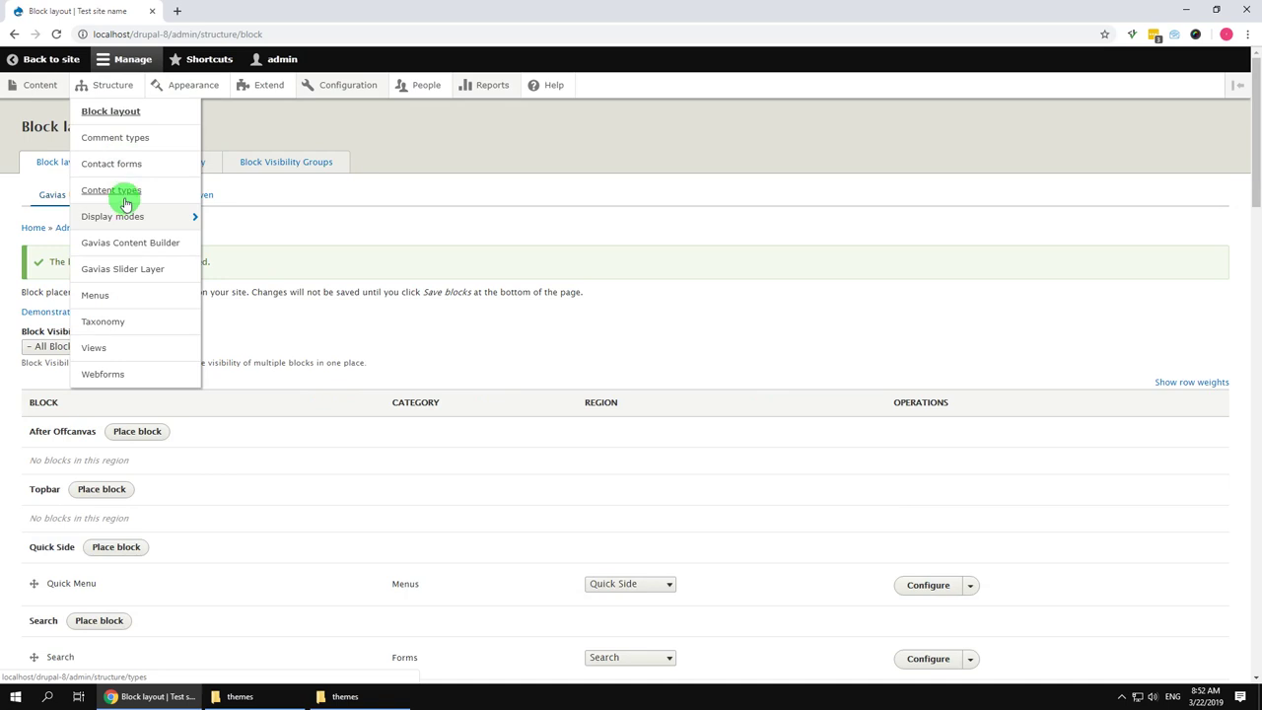
click(125, 197)
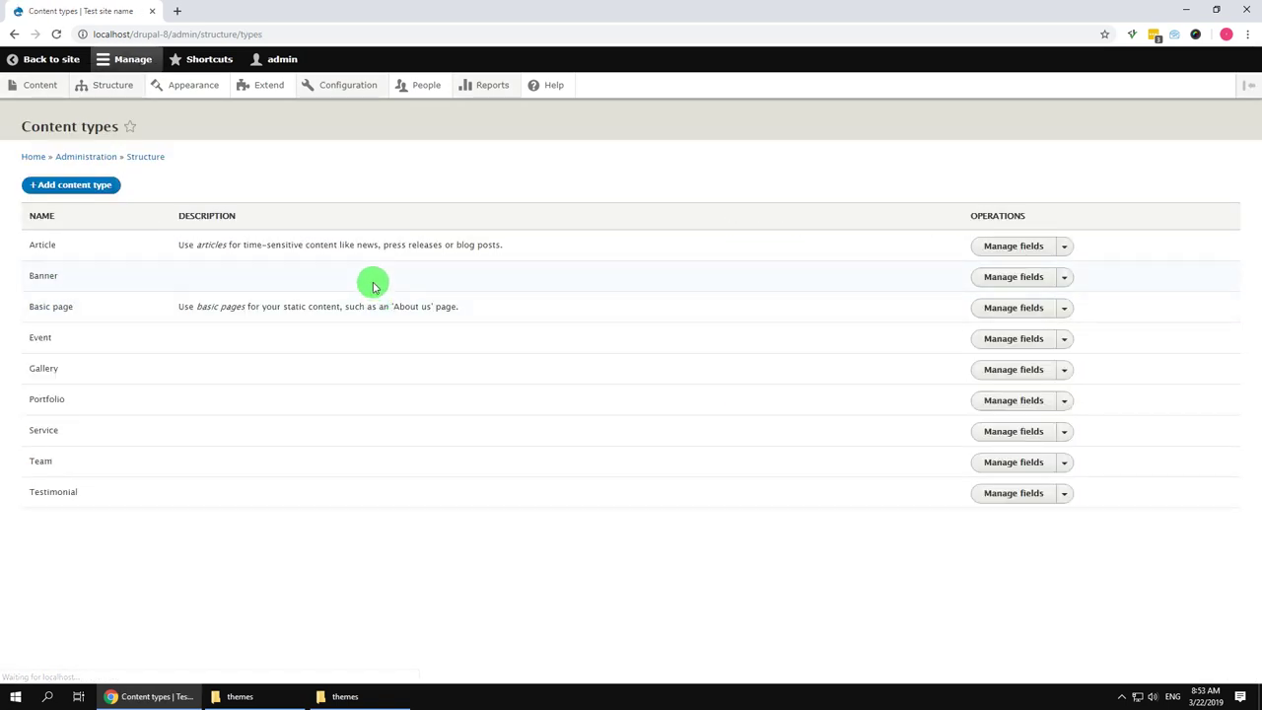
click(997, 314)
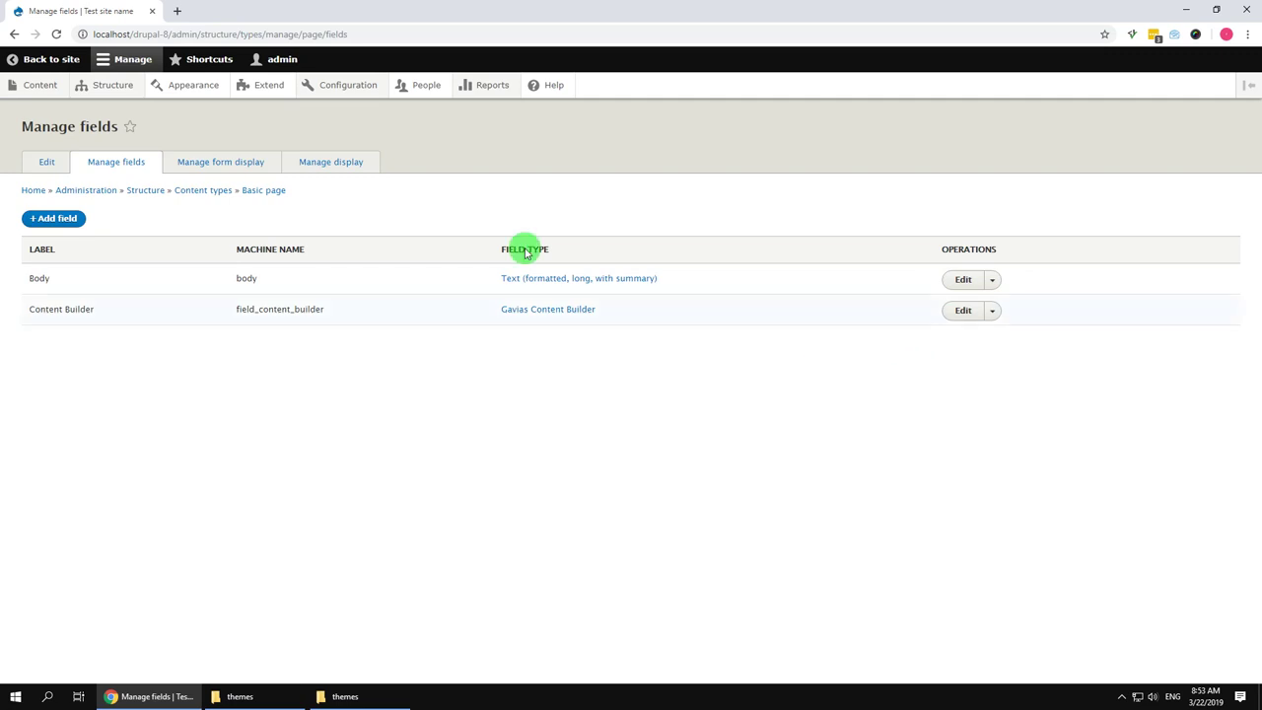
- In the Basic page form display, enable the Content Builder field between Body and Published, and save the settings
click(225, 165)
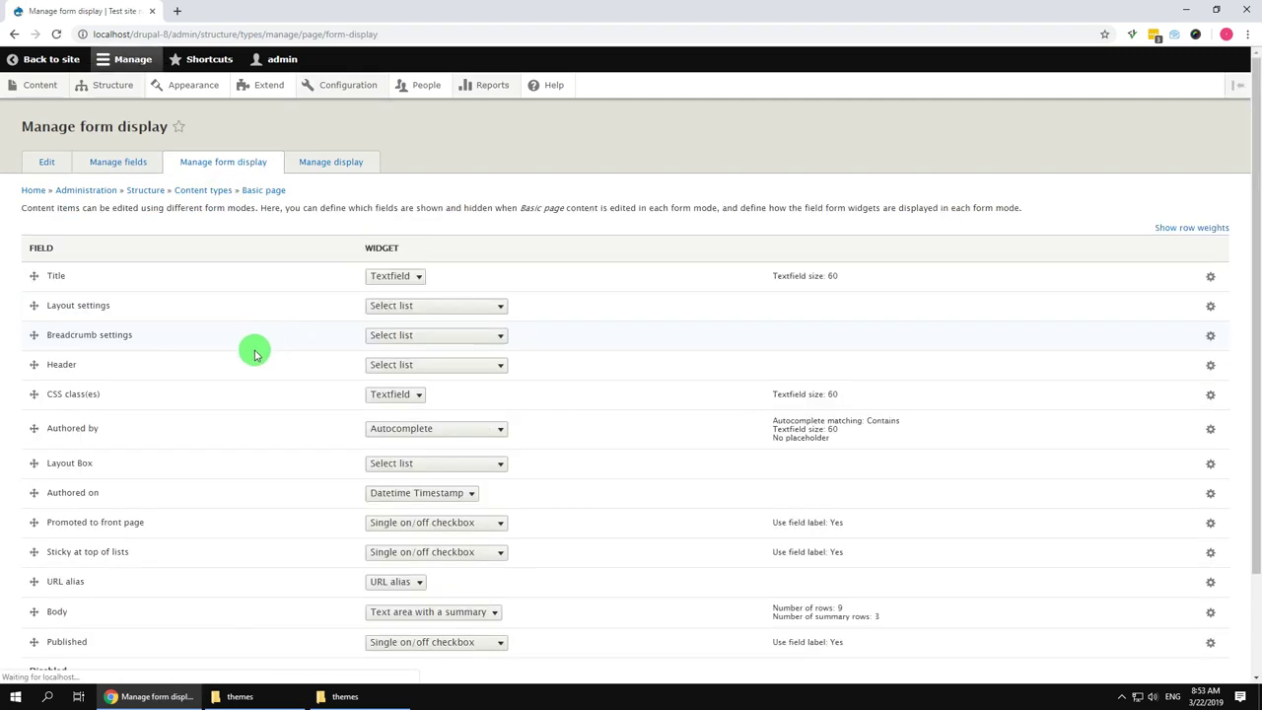
scroll(181, 503, down, 2)
drag(51, 572, 33, 527)
scroll(96, 569, down, 1)
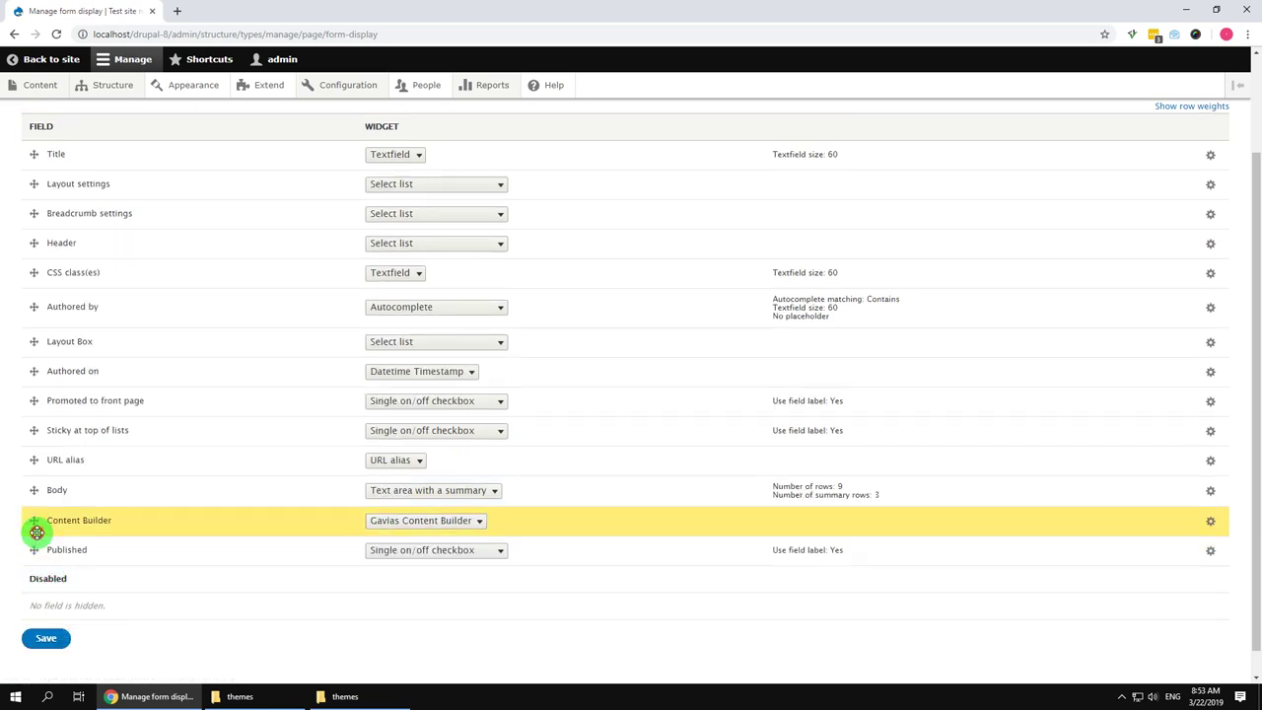
scroll(156, 603, down, 1)
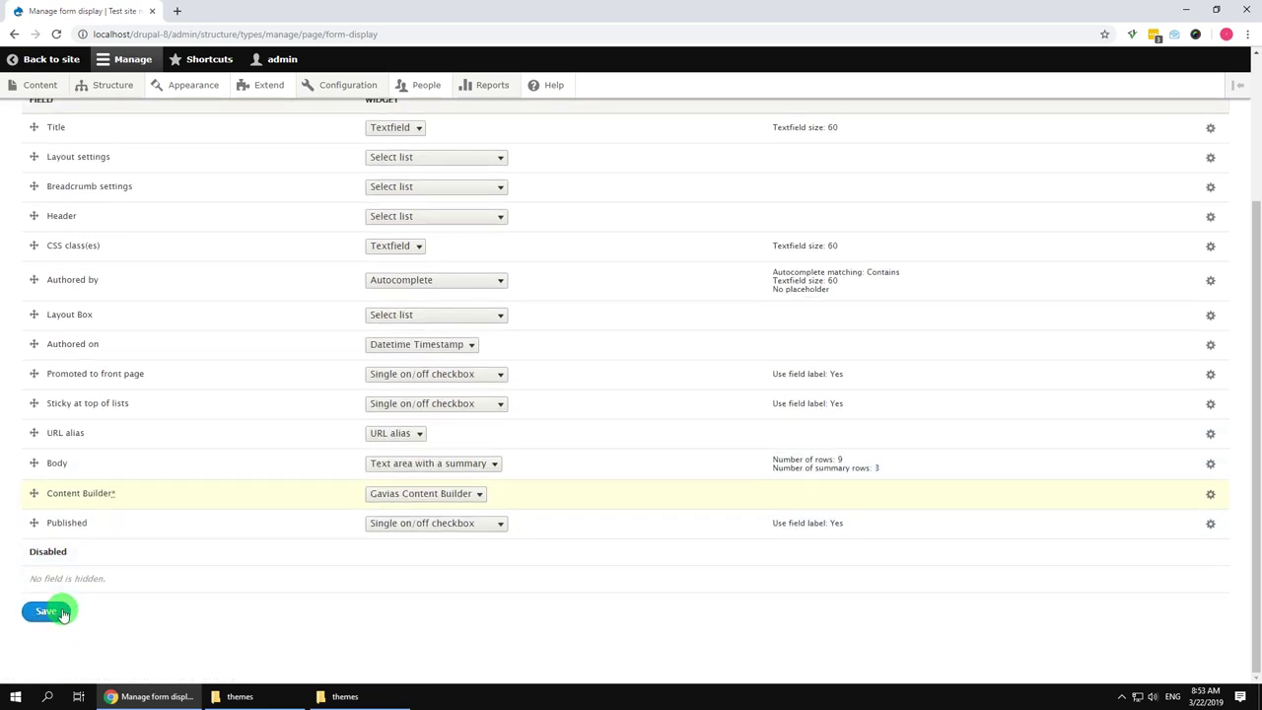
click(51, 612)
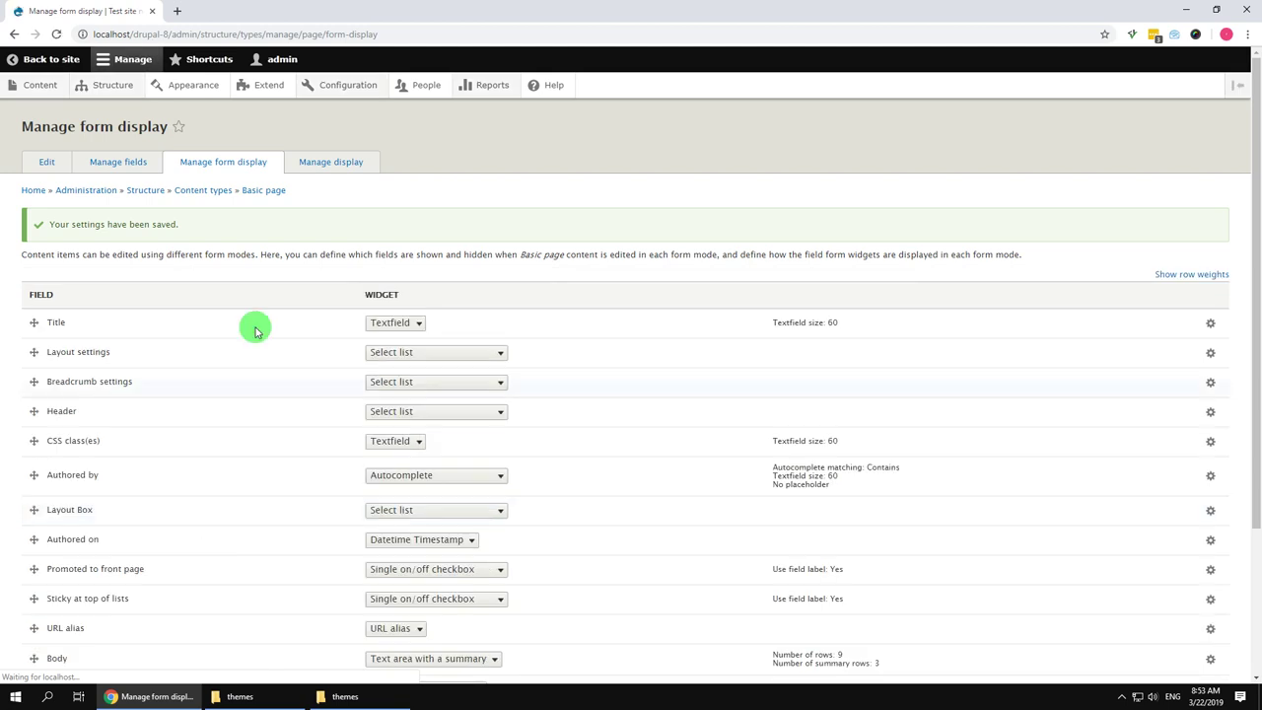
- In the Basic page display, enable Content Builder below Body with its label hidden, leave Links disabled, and save
click(322, 162)
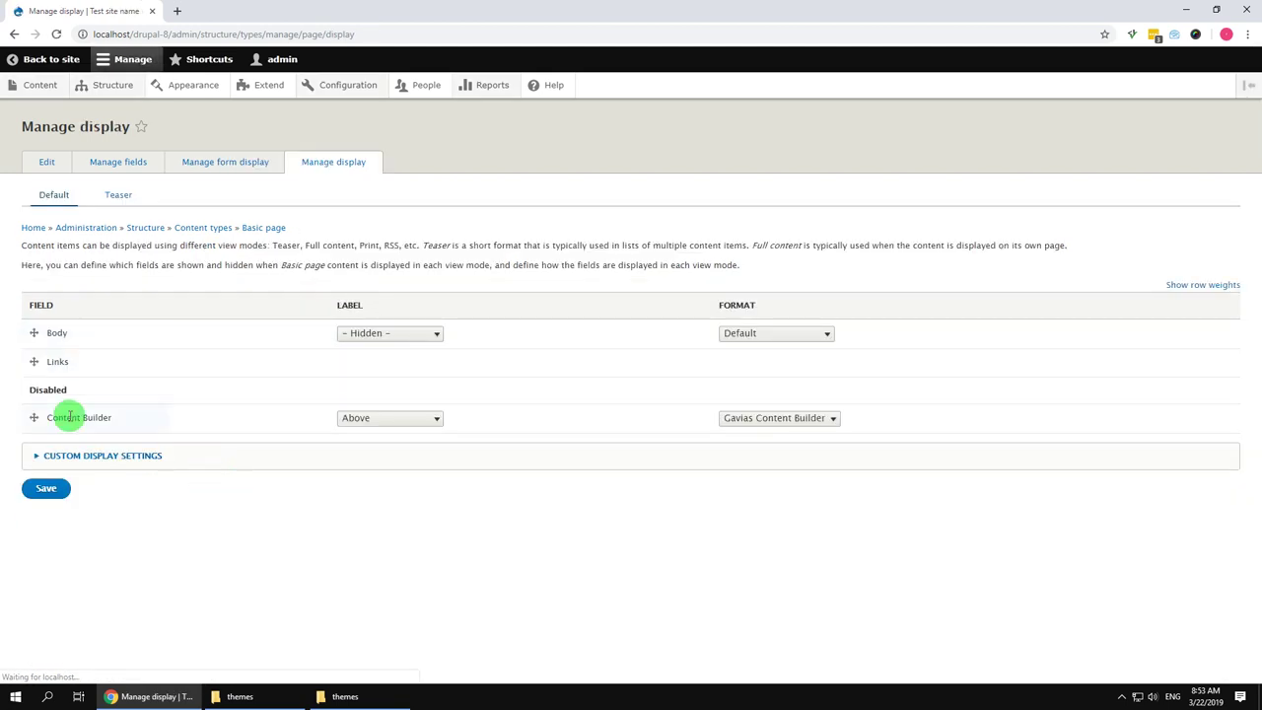
mouse_move(34, 417)
mouse_down()
mouse_move(34, 369)
mouse_move(36, 418)
mouse_up()
click(377, 363)
click(378, 404)
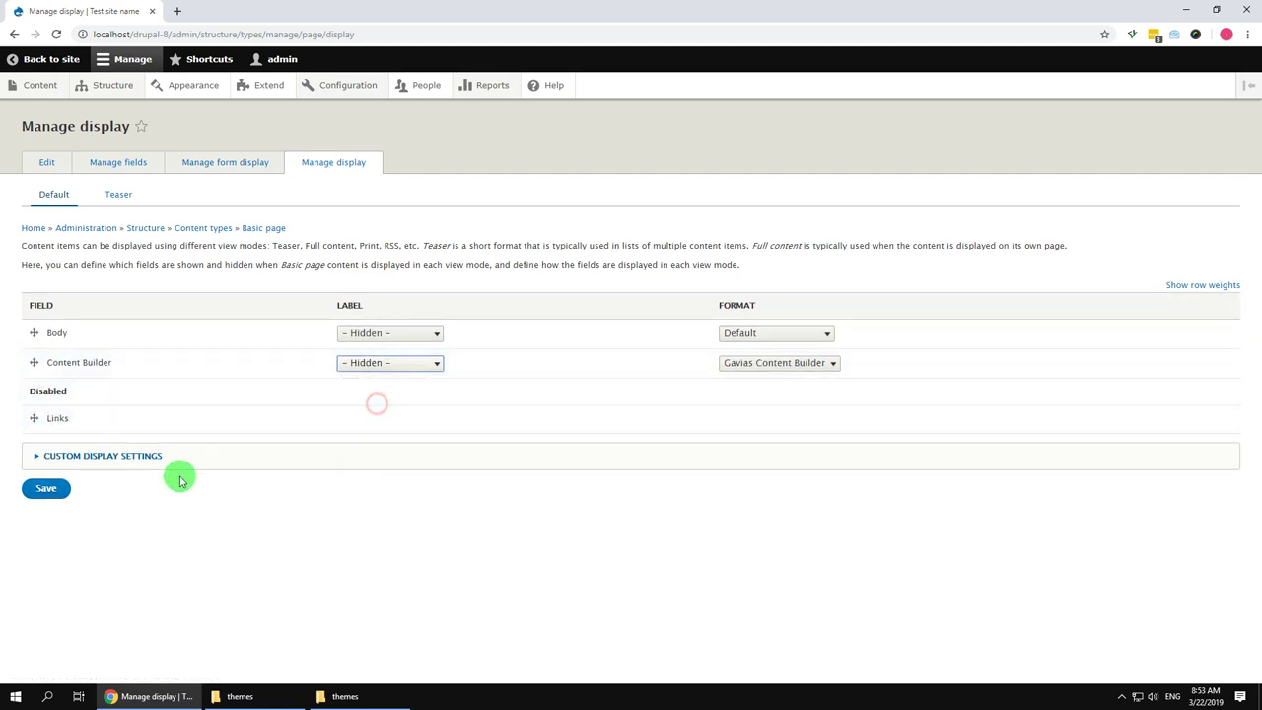
click(64, 490)
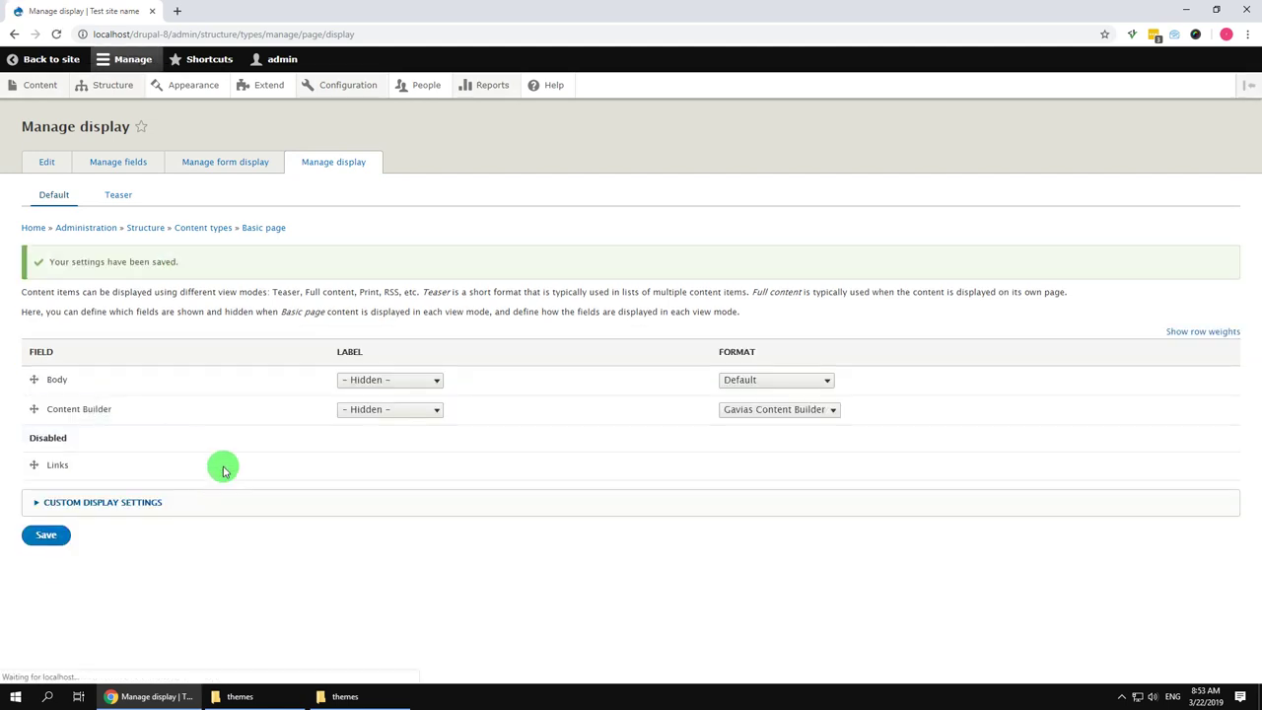
- Start creating a new Basic page from the site's Content page and title it "Home Page"
click(44, 87)
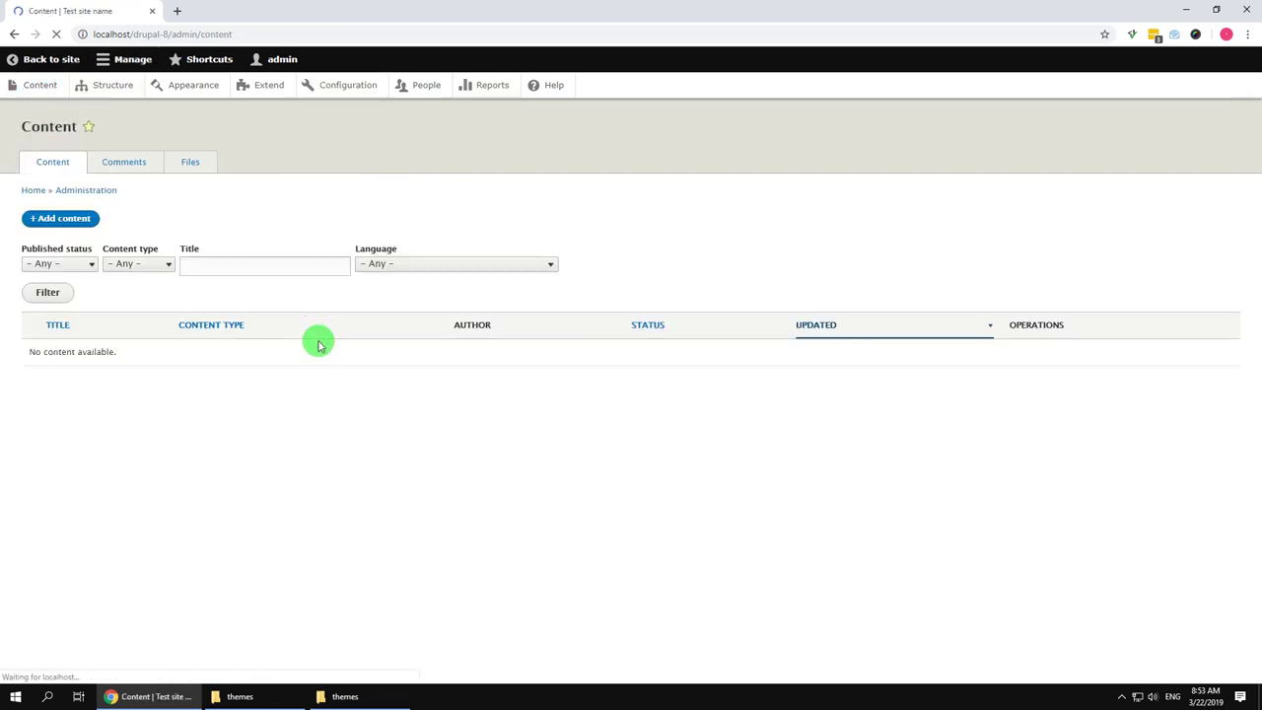
click(75, 220)
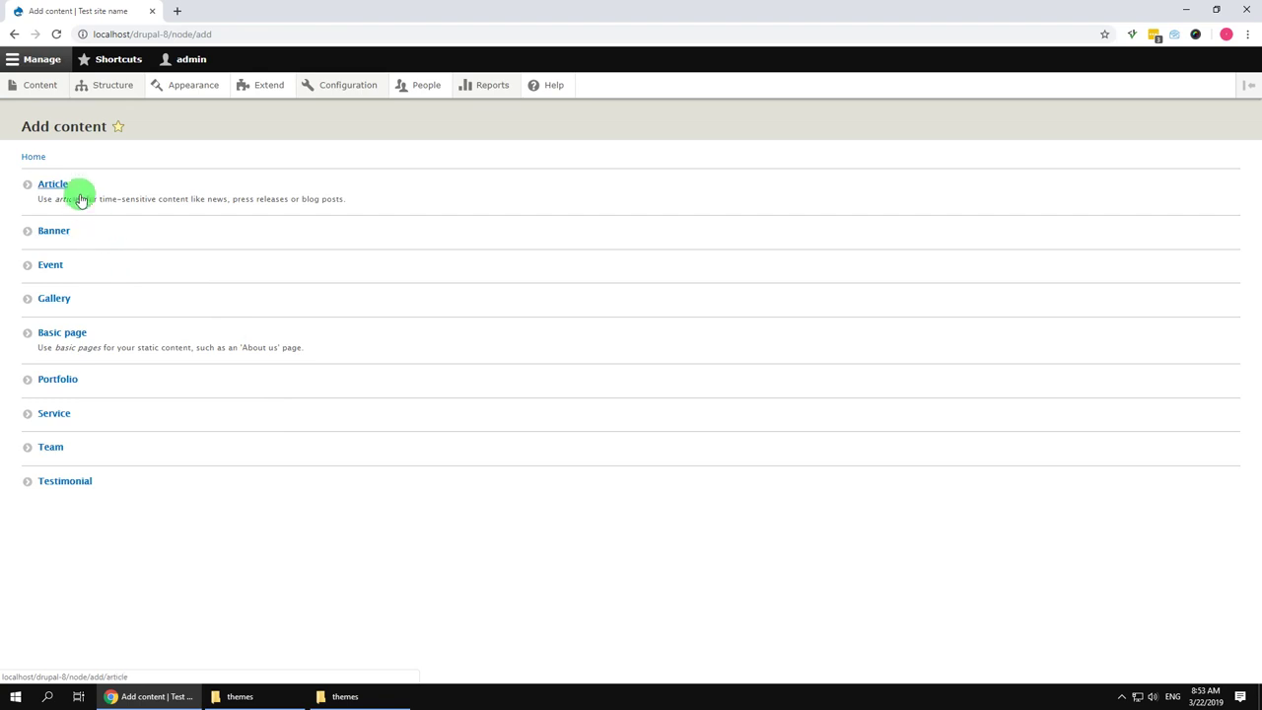
click(59, 336)
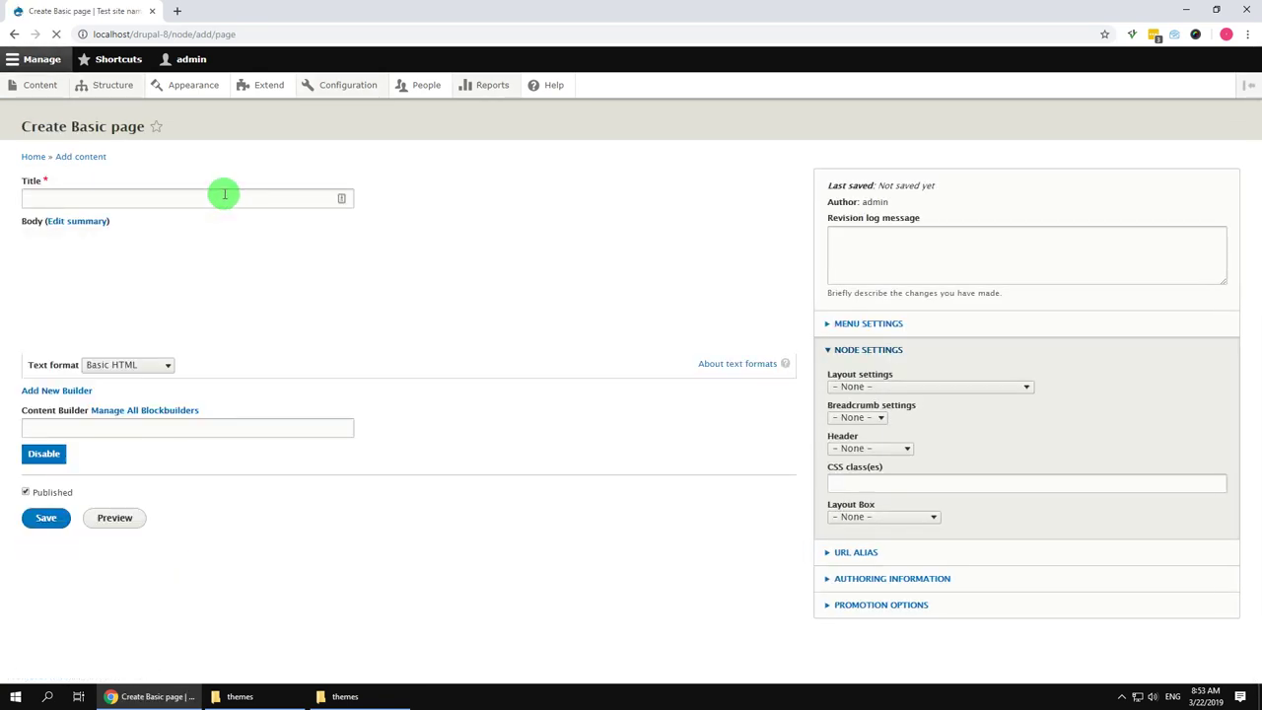
click(222, 198)
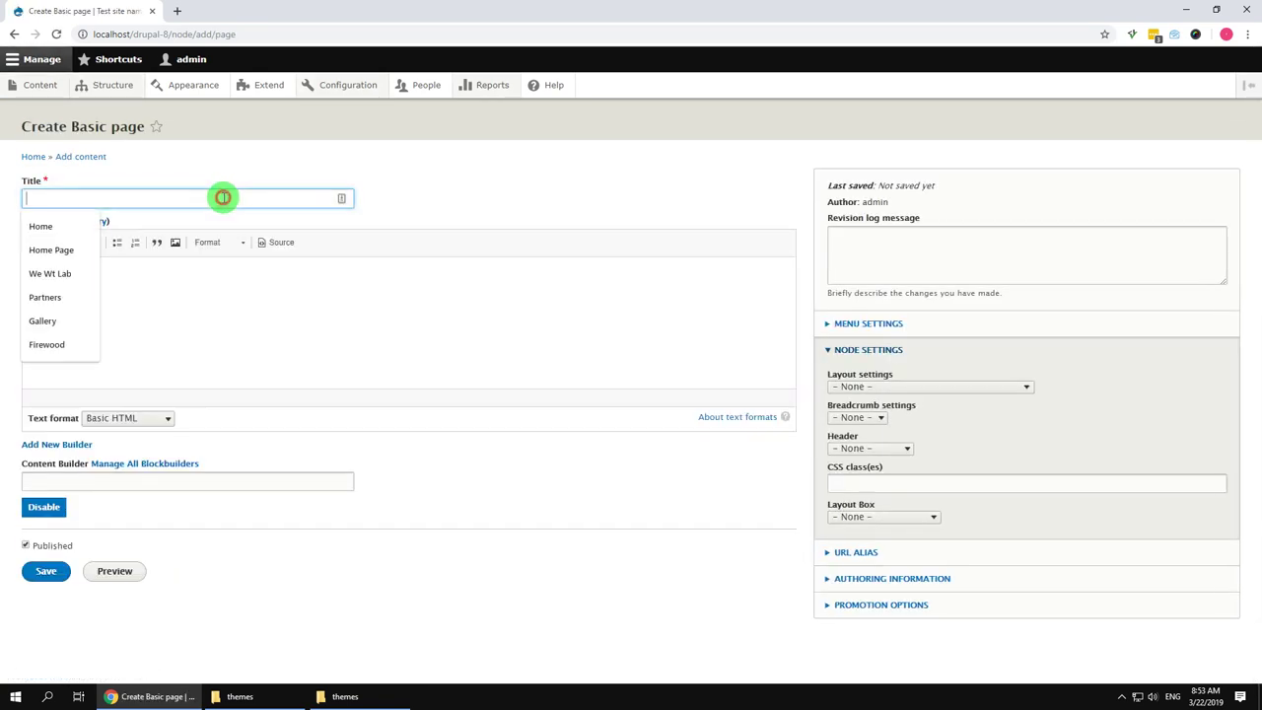
click(44, 249)
- Add a new content builder titled "Home Page" with the machine name home_page to the page's Content Builder field
click(69, 445)
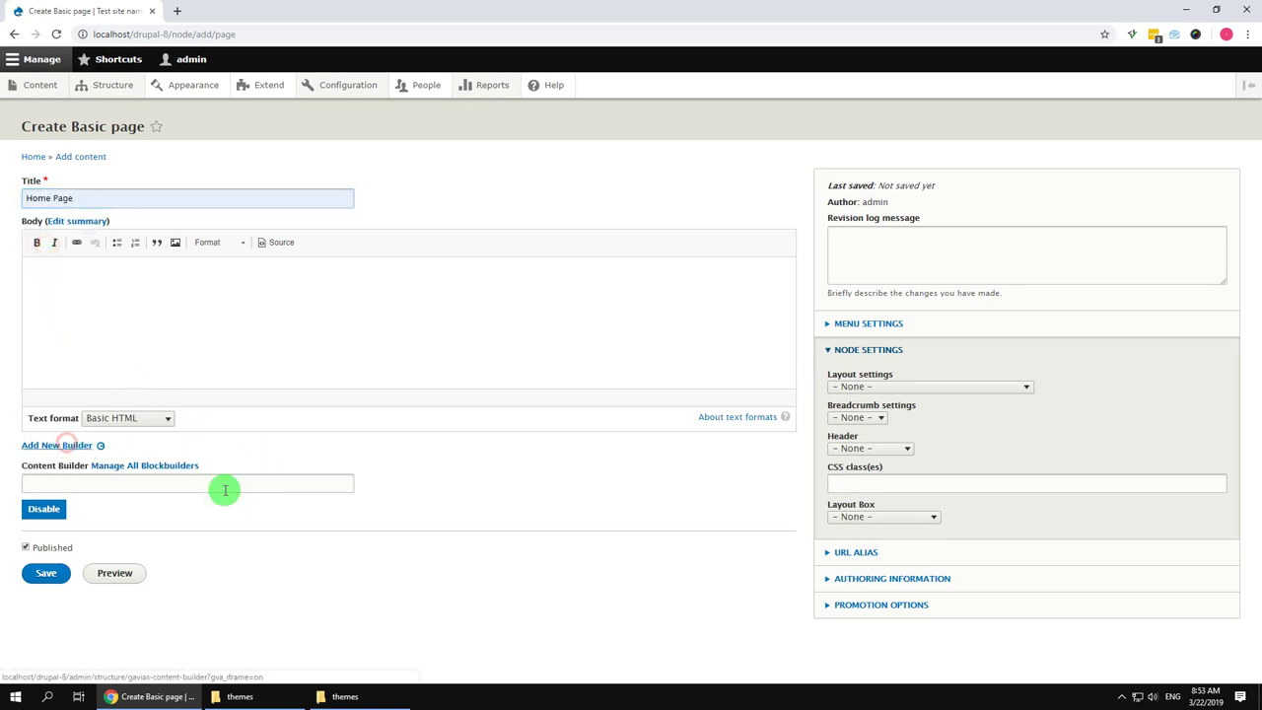
click(269, 333)
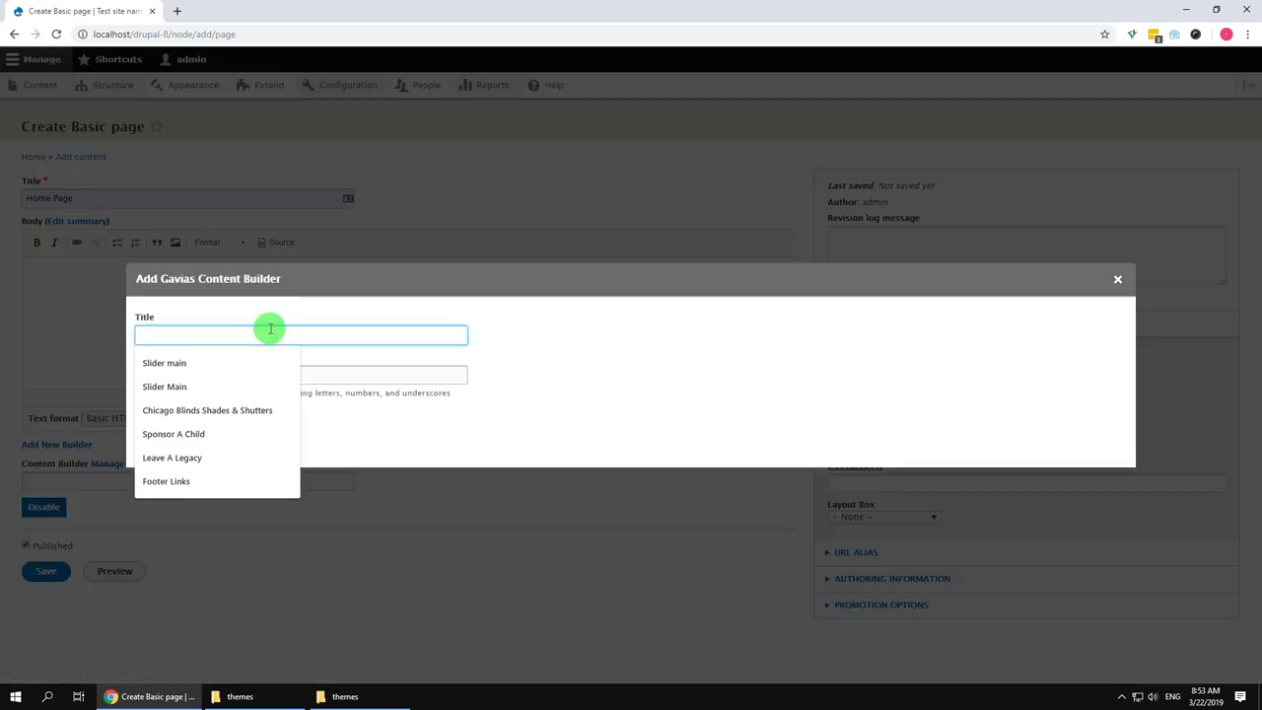
text(Ho)
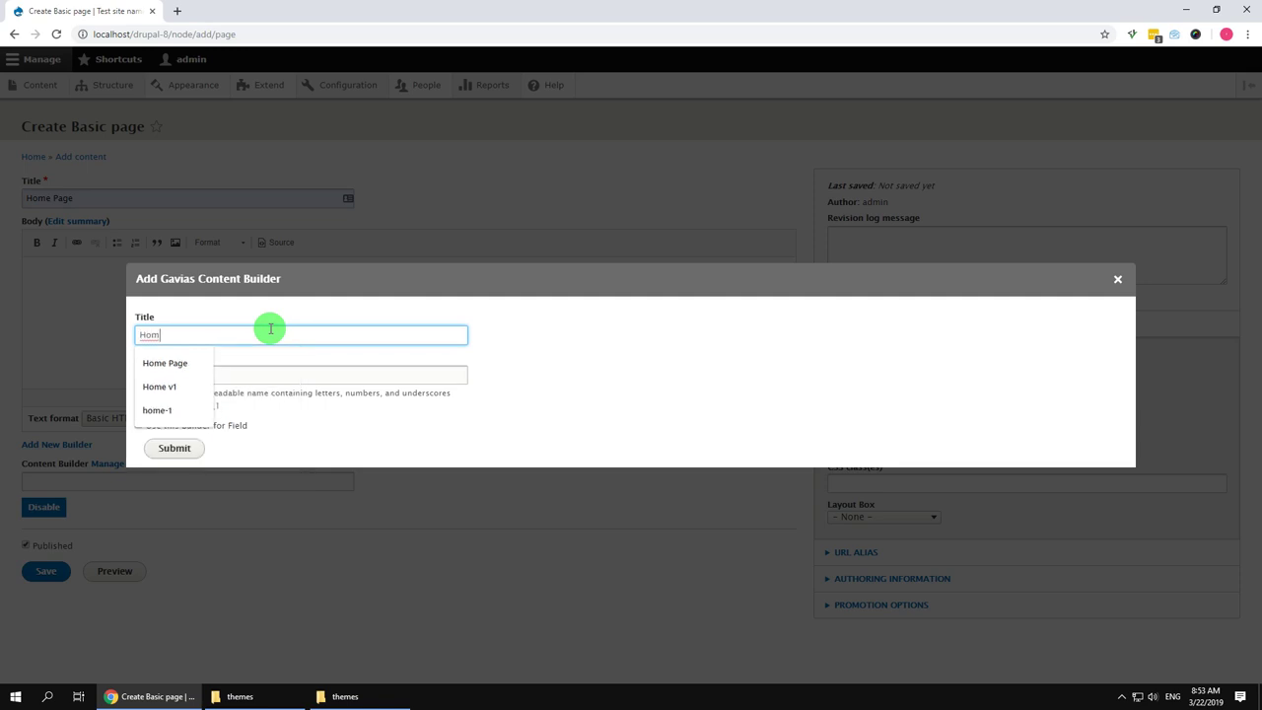
text(m)
click(191, 363)
click(196, 383)
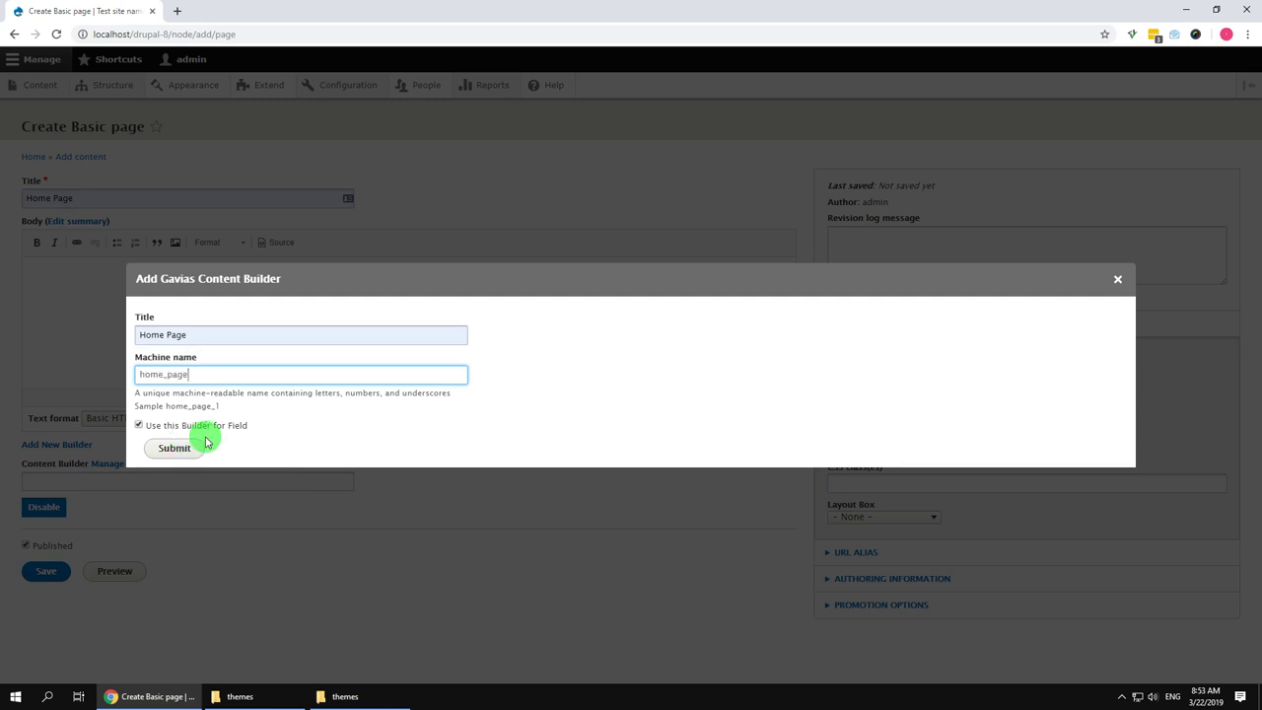
click(175, 449)
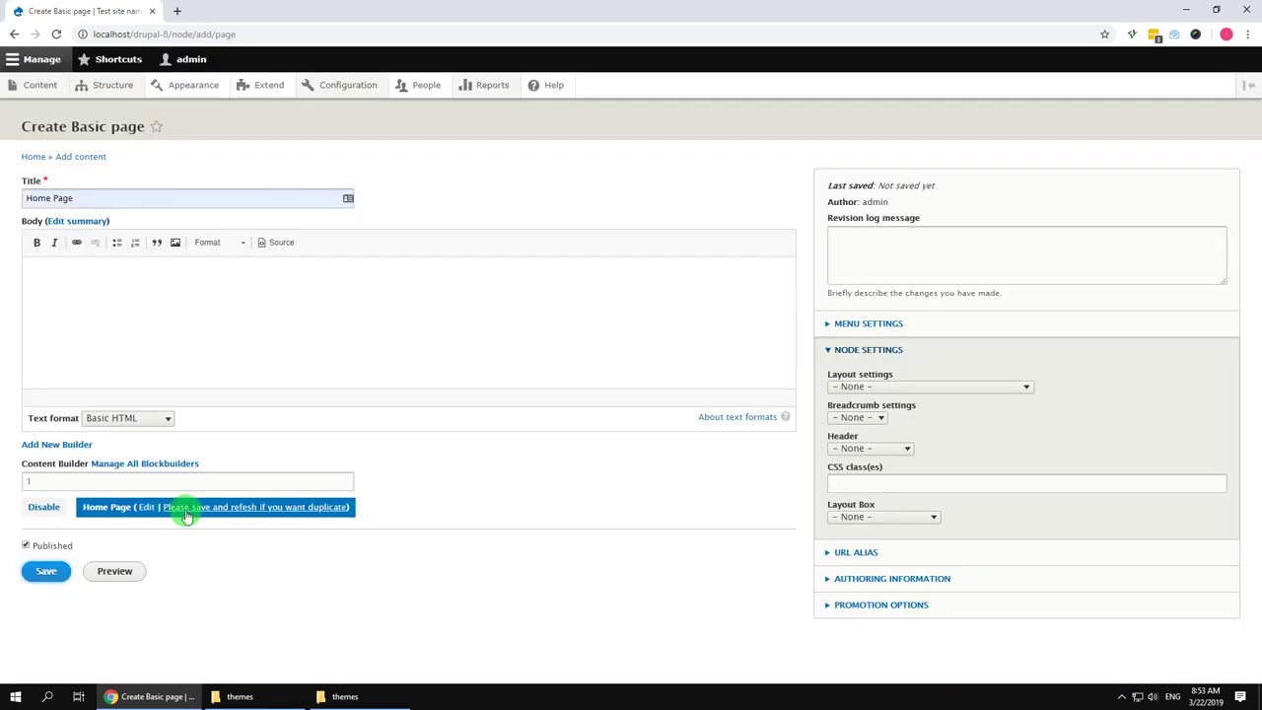
- In the node settings, choose the Fullwith no sidebar layout, disable the breadcrumb, leave Header at None, enter the CSS class hidden-title, and save the page
click(853, 387)
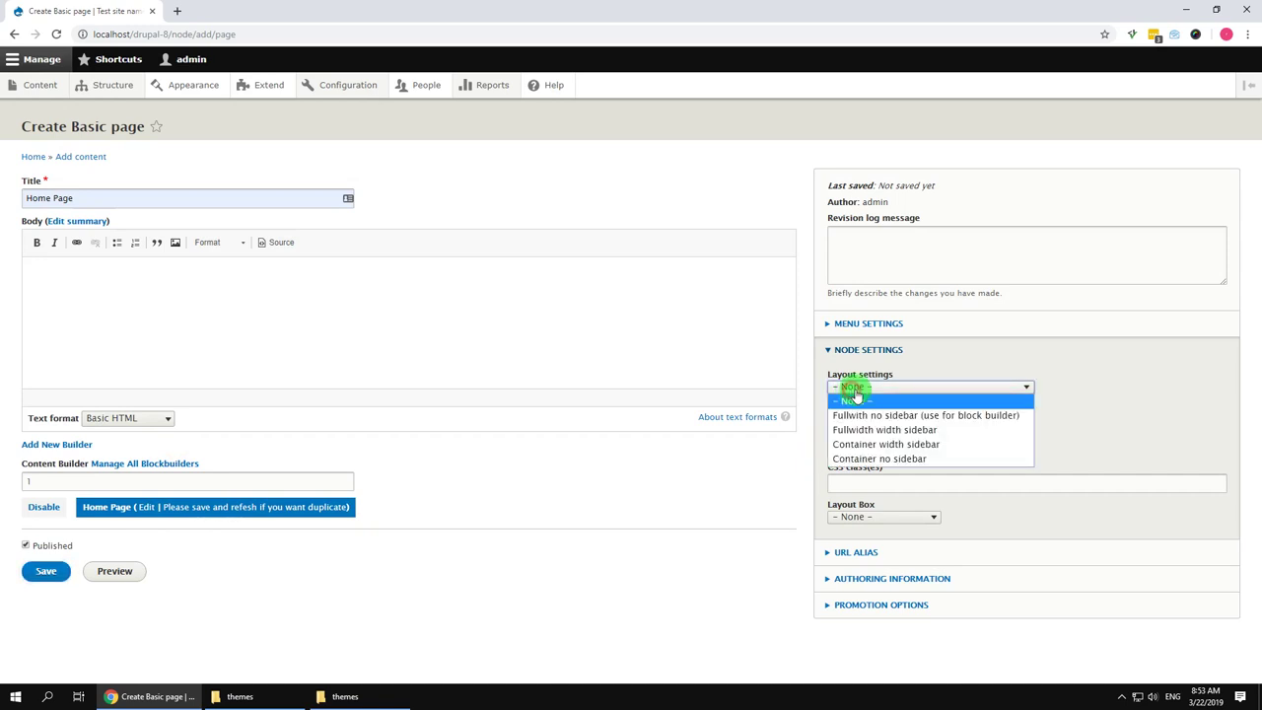
click(873, 415)
click(866, 418)
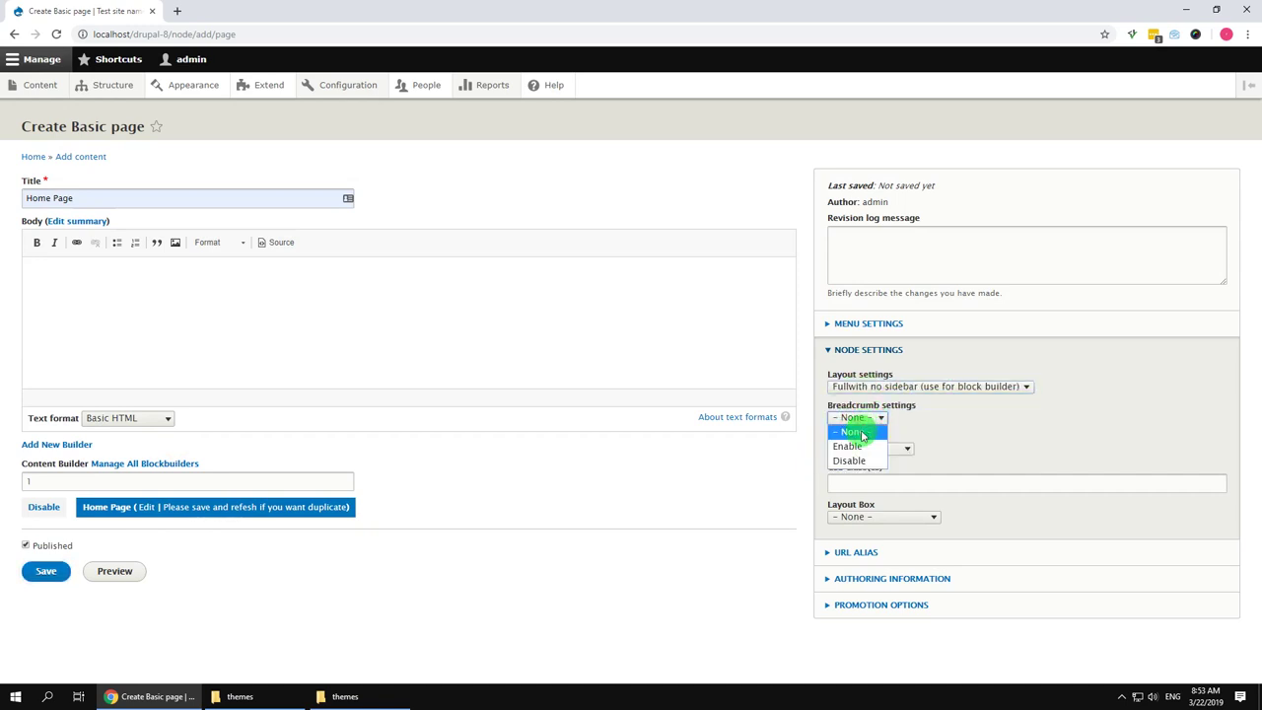
click(849, 461)
click(864, 450)
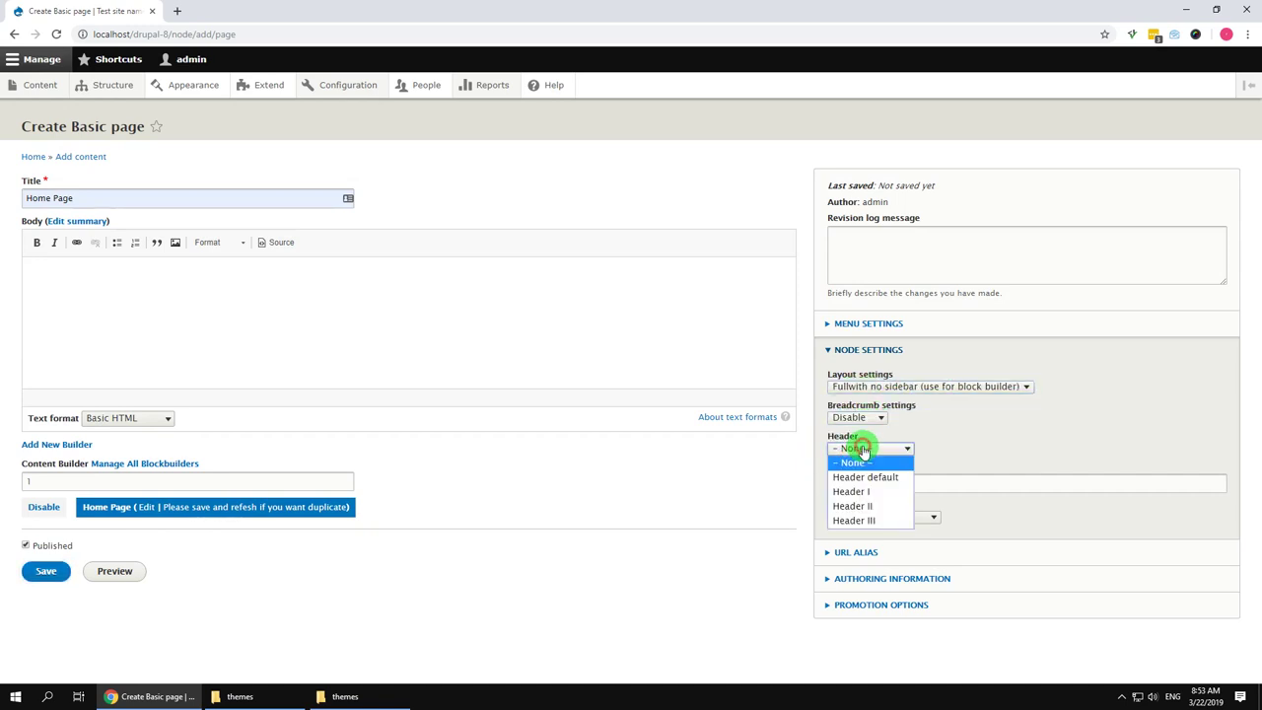
click(864, 462)
click(853, 481)
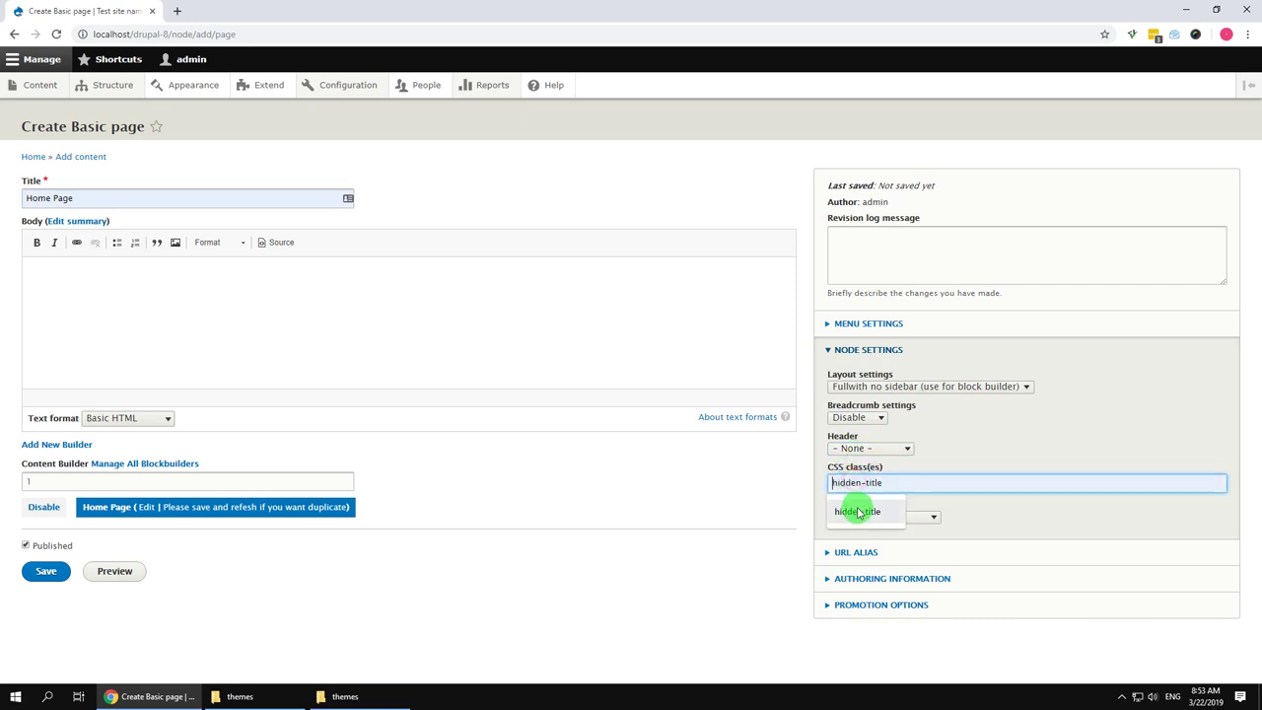
click(854, 510)
click(562, 605)
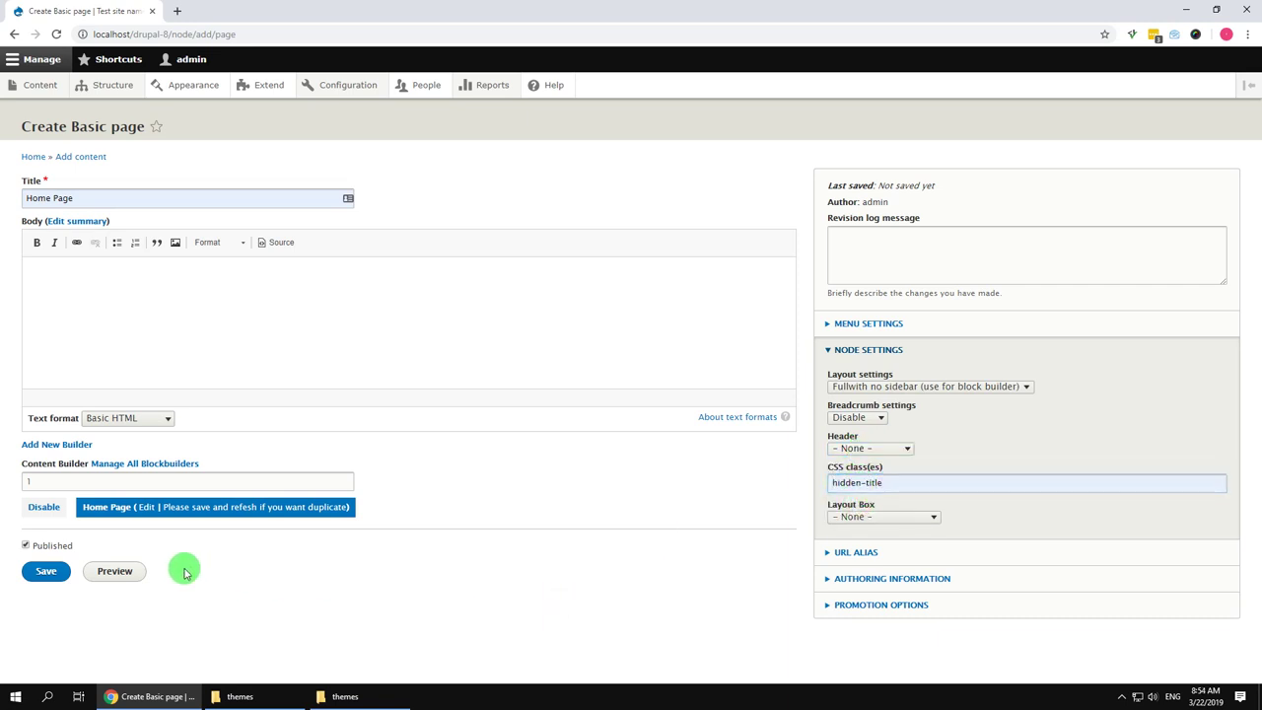
click(44, 574)
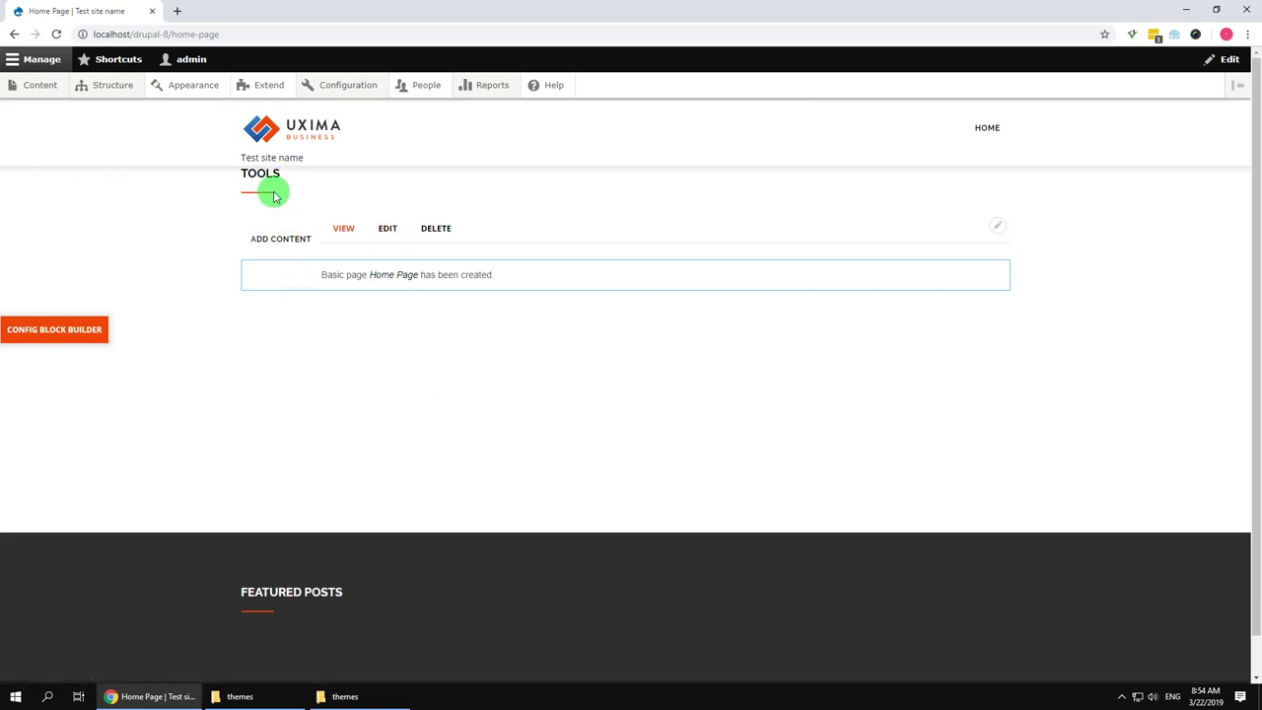
- Open the block layout in a separate tab, remove the Tools block from the Help region, and reload the Home Page
mouse_move(127, 93)
middle_click(126, 115)
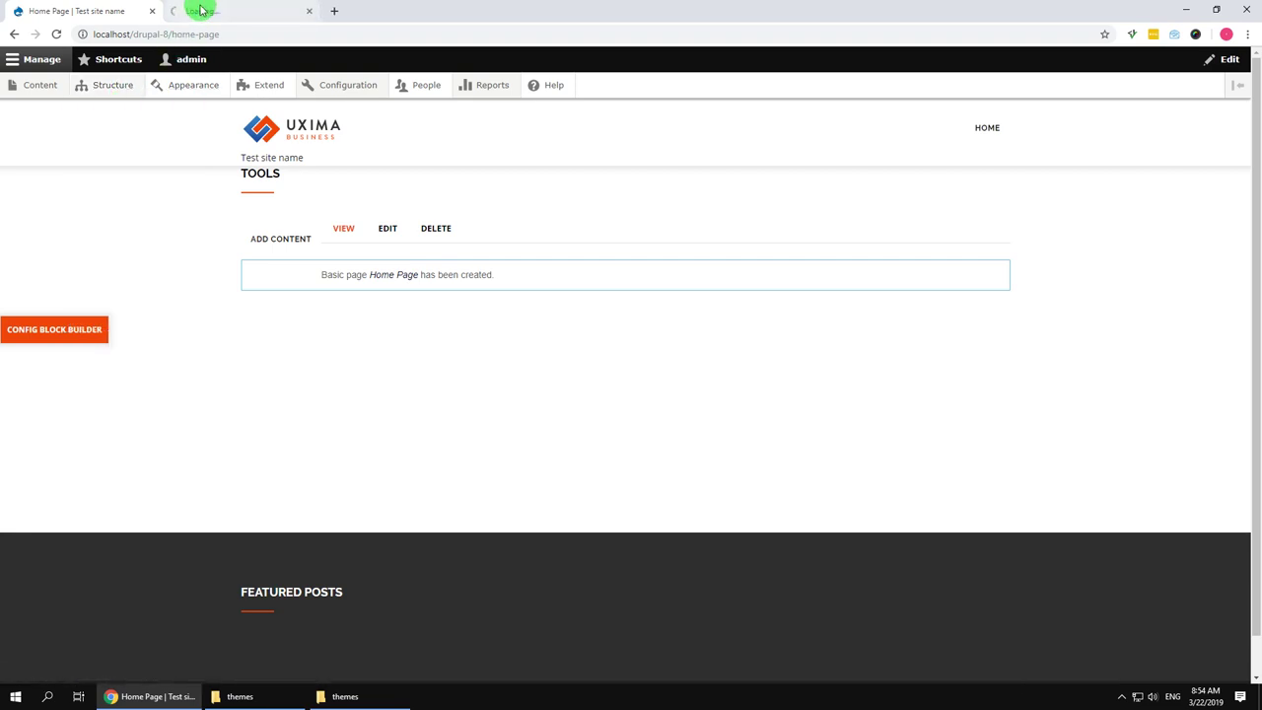
click(203, 11)
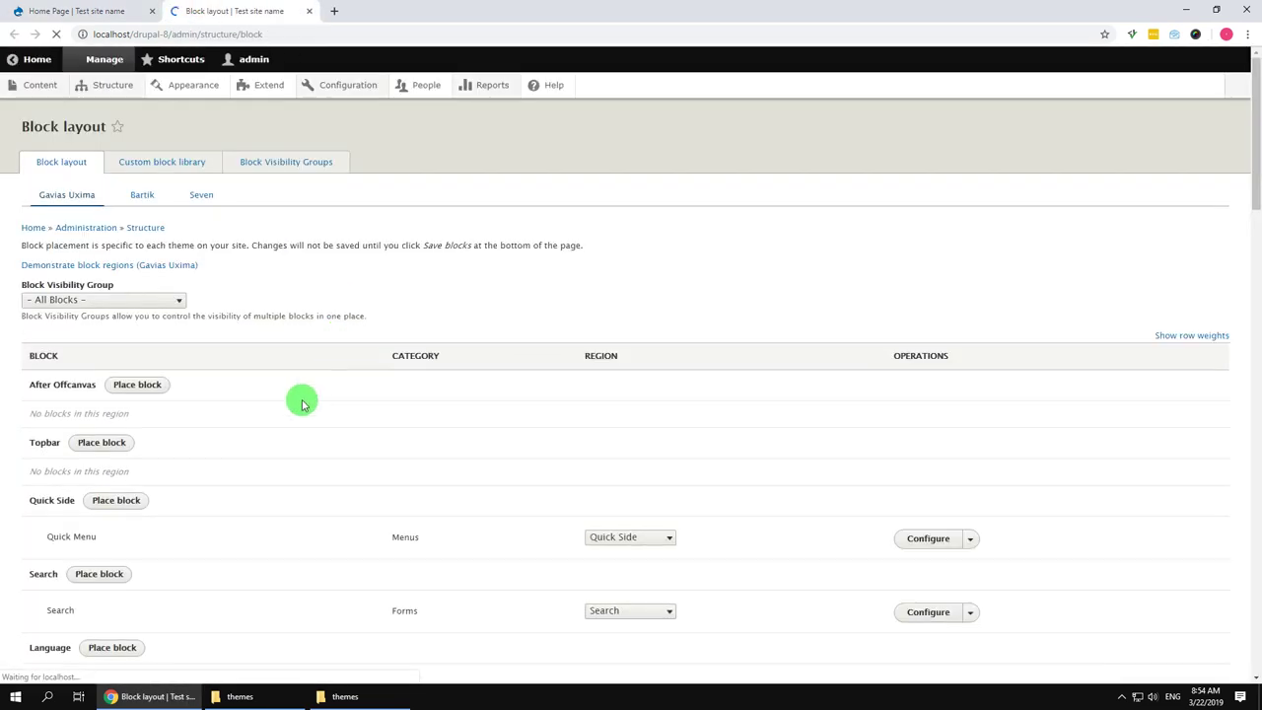
scroll(296, 409, down, 5)
scroll(285, 416, down, 2)
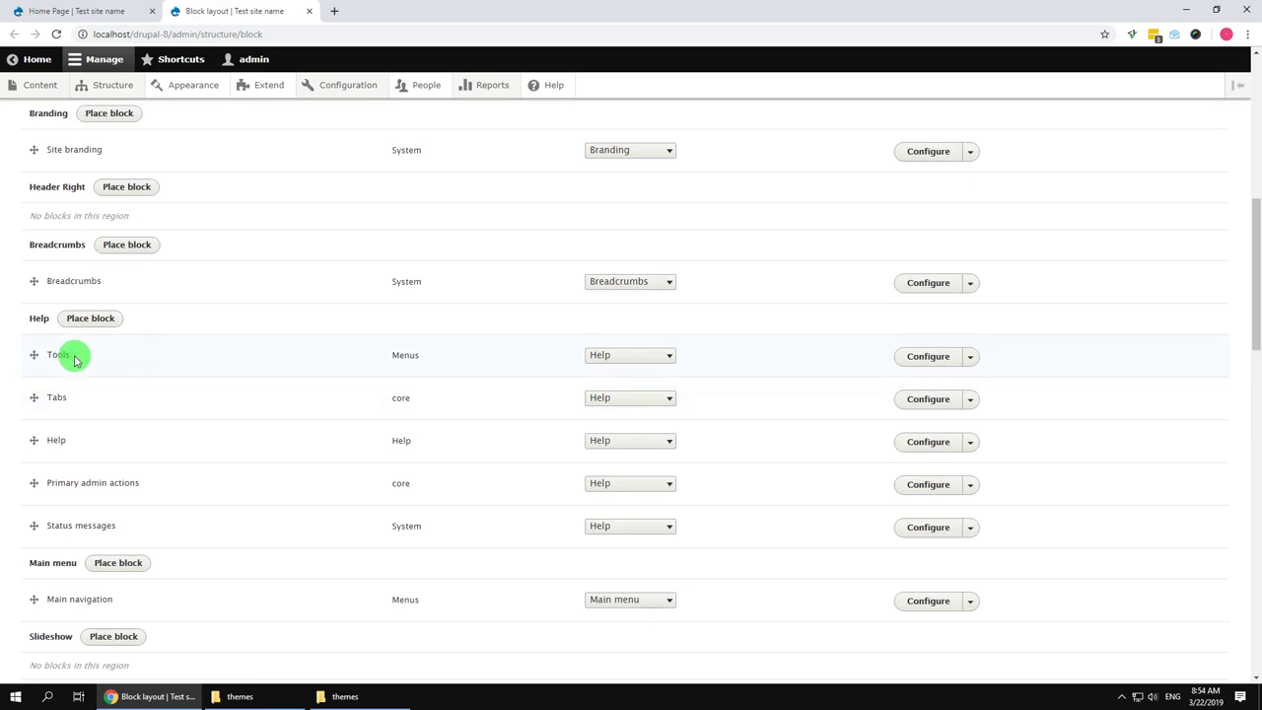
click(971, 359)
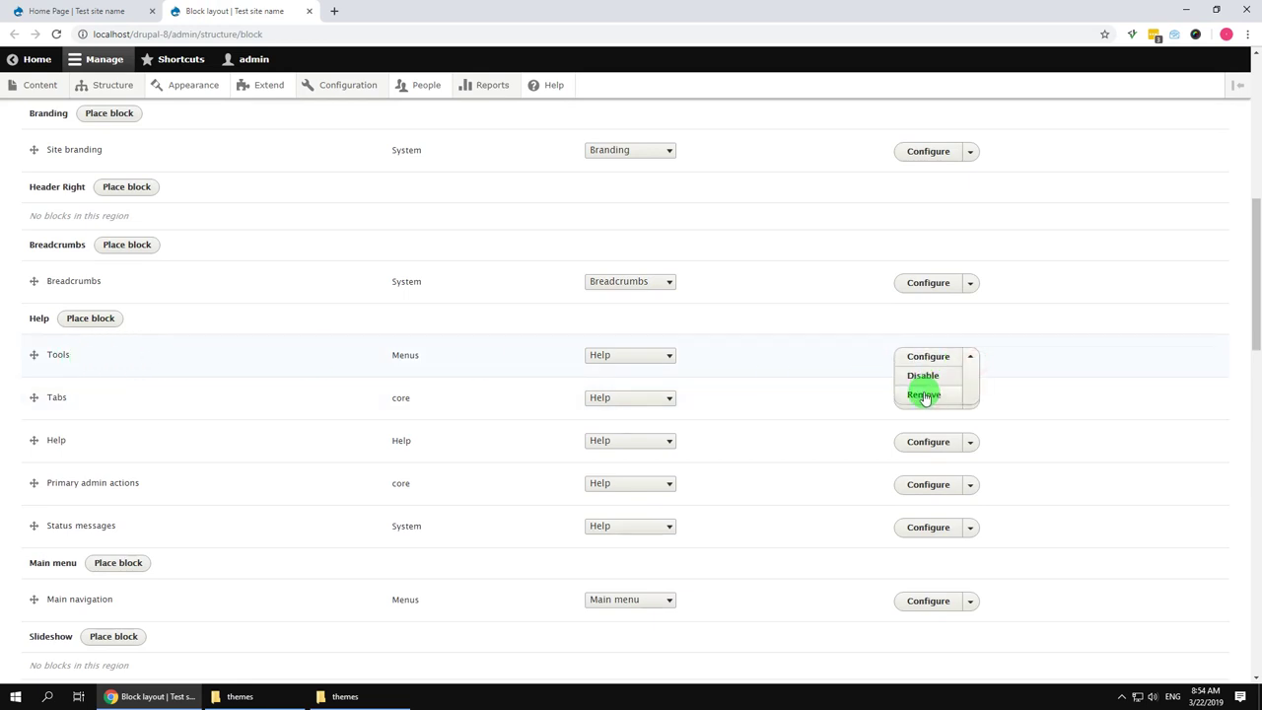
click(924, 396)
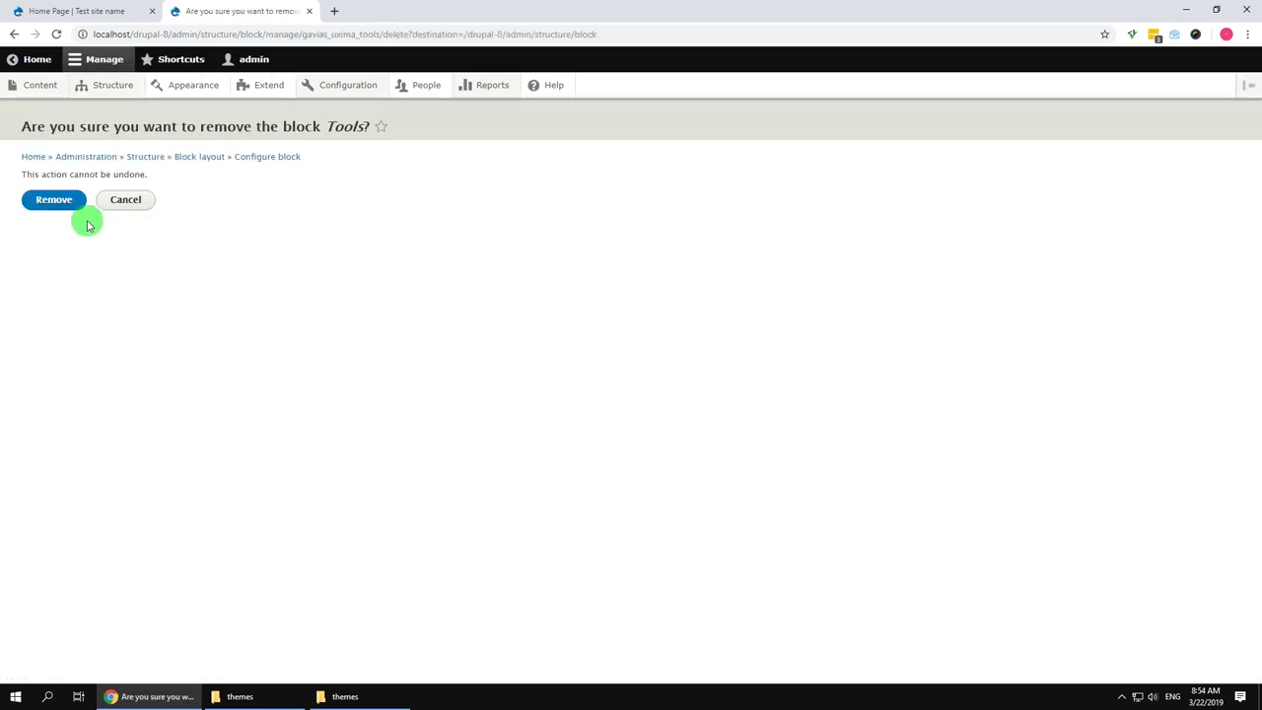
click(57, 200)
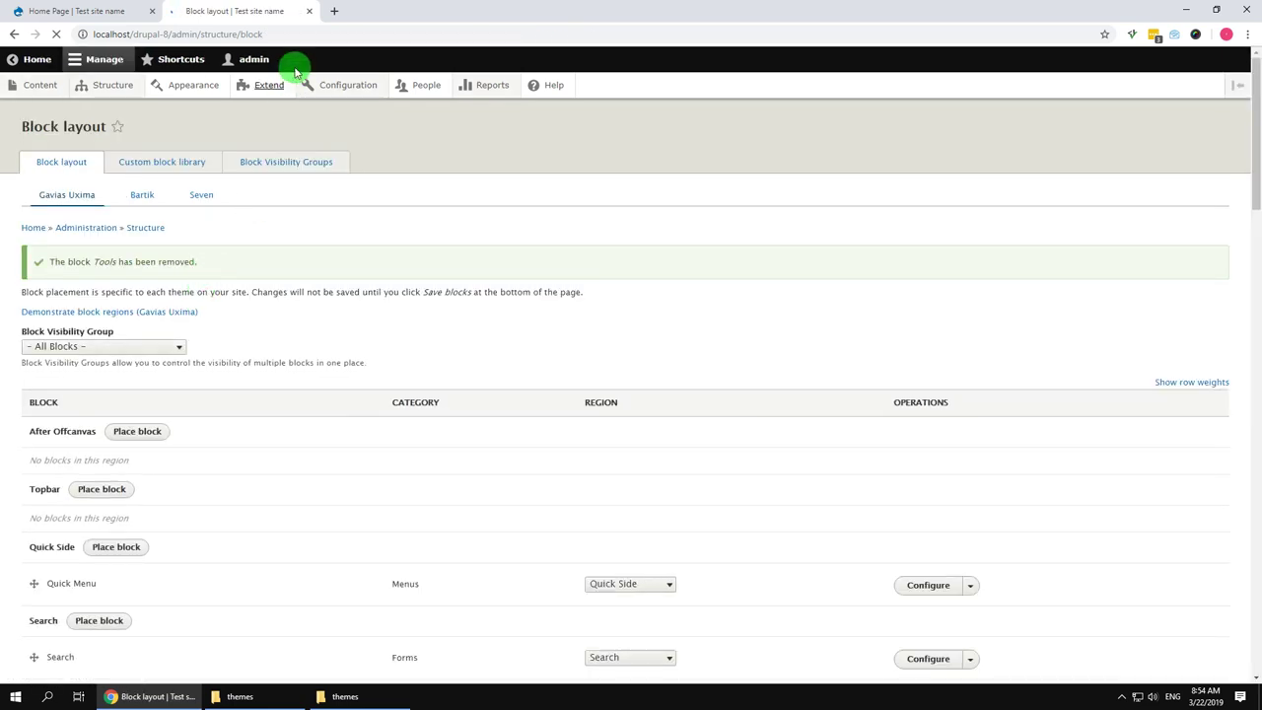
click(309, 12)
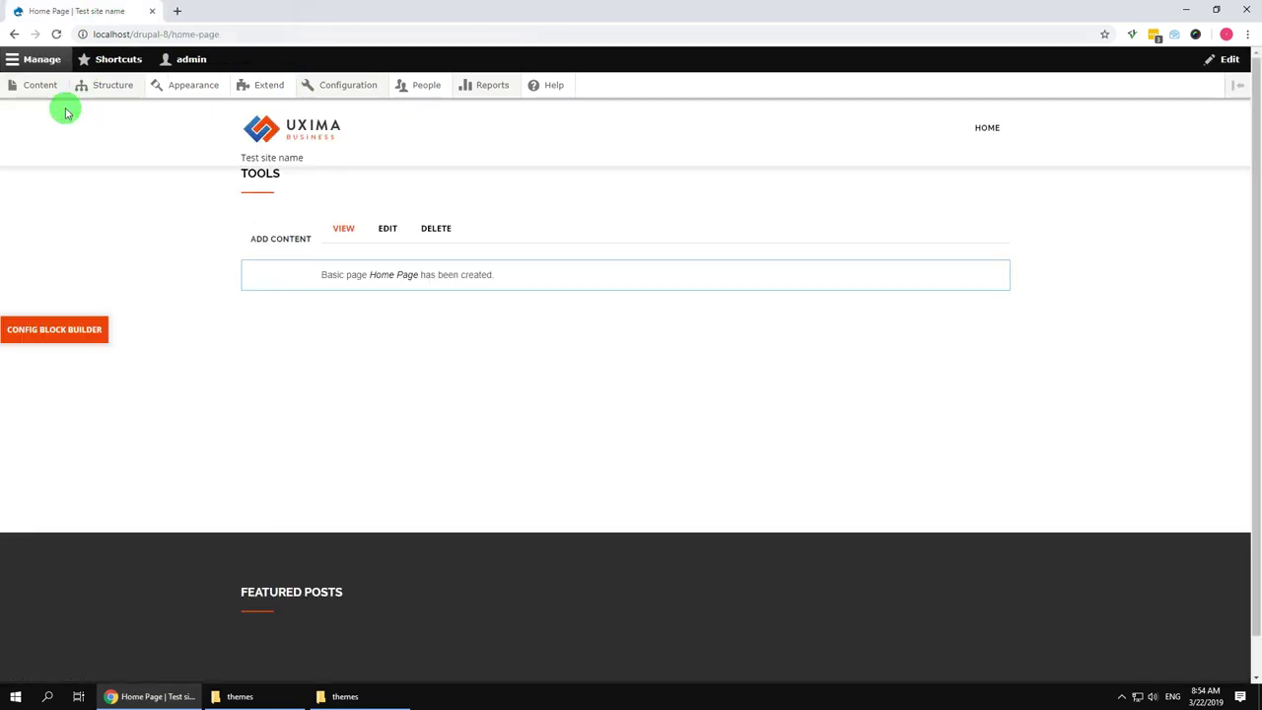
click(58, 34)
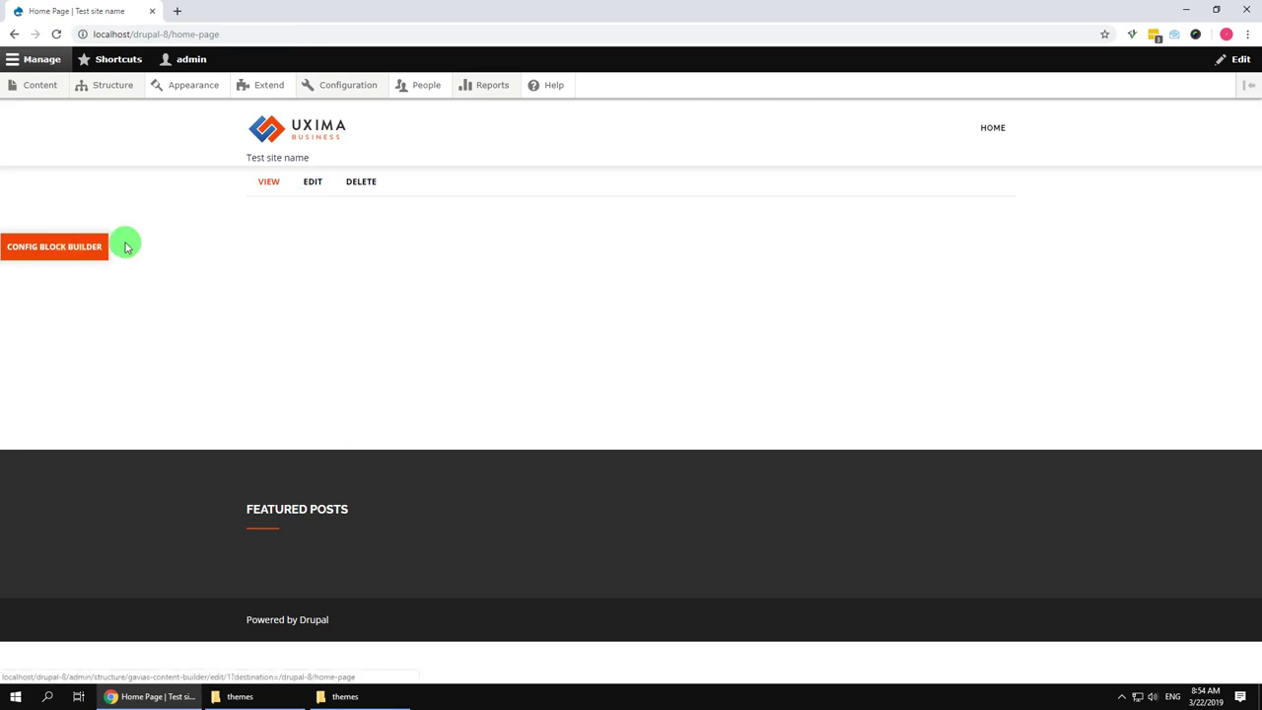
- Edit the Home Page and open the import dialog of its Home Page content builder
click(311, 187)
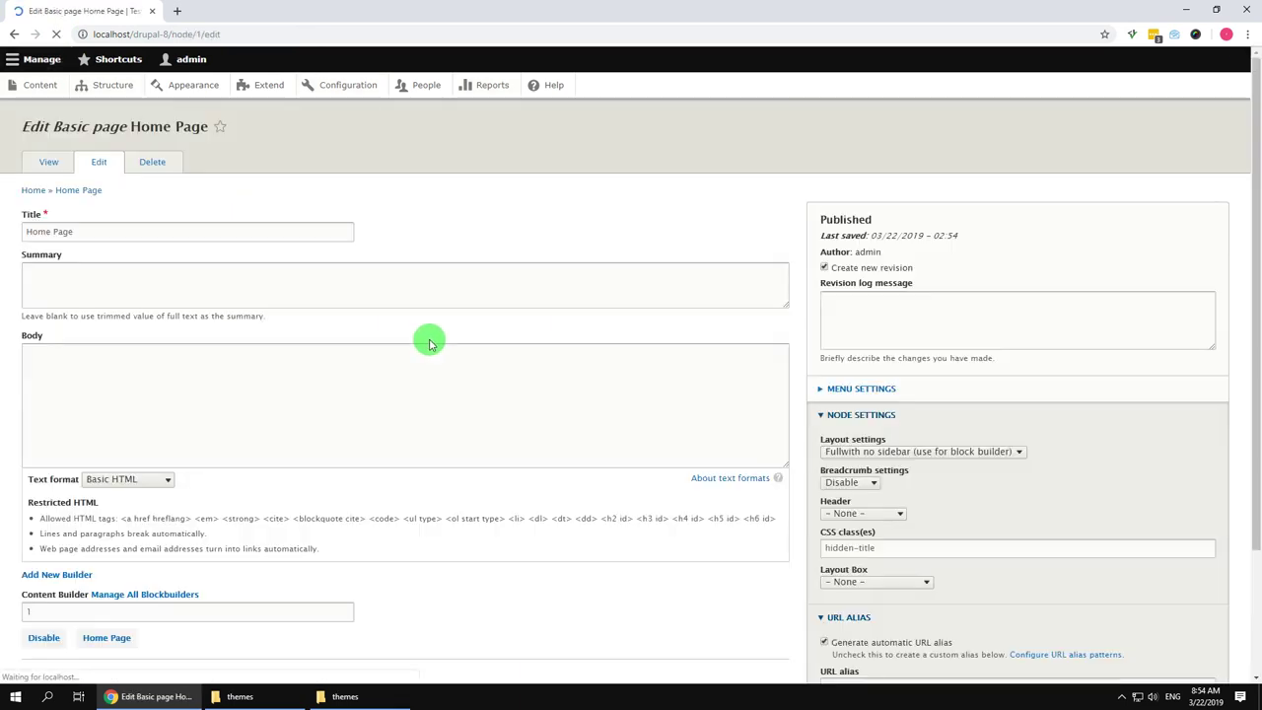
scroll(382, 450, down, 1)
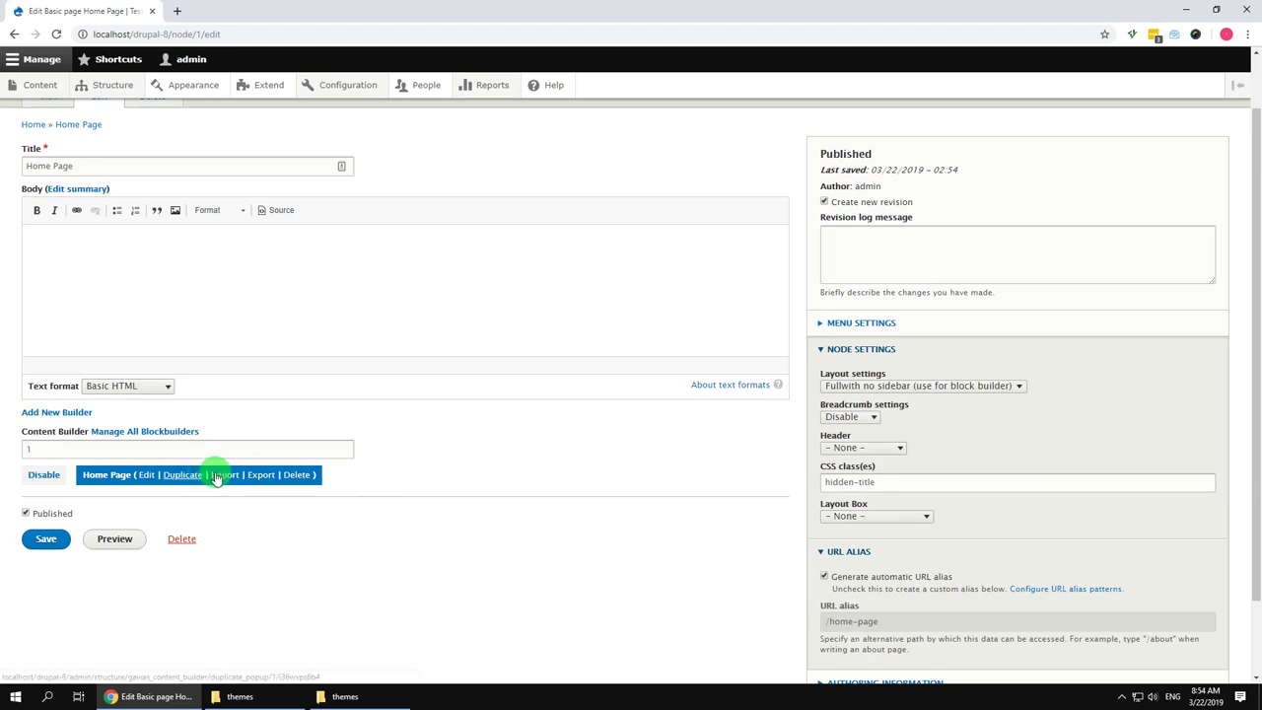
click(233, 477)
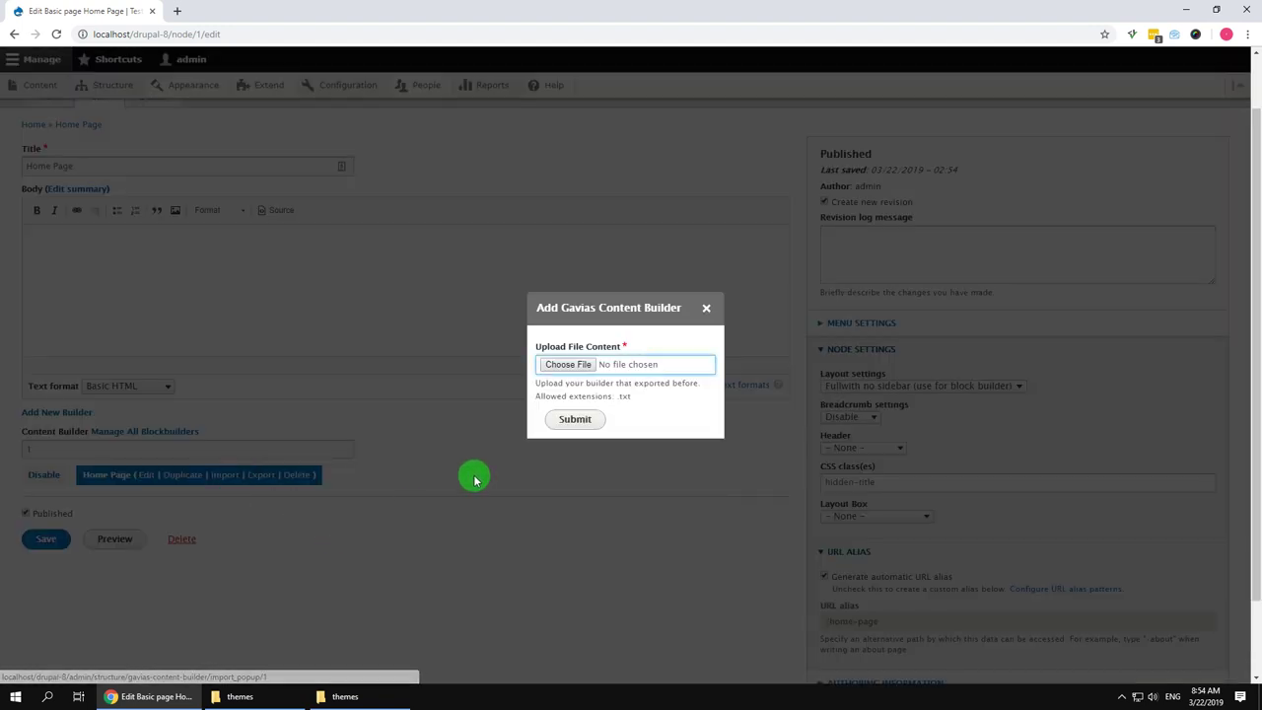
- In the theme package folder, extract export_content_builder_files.zip to its own folder and open the inner folder of exported text files
click(344, 699)
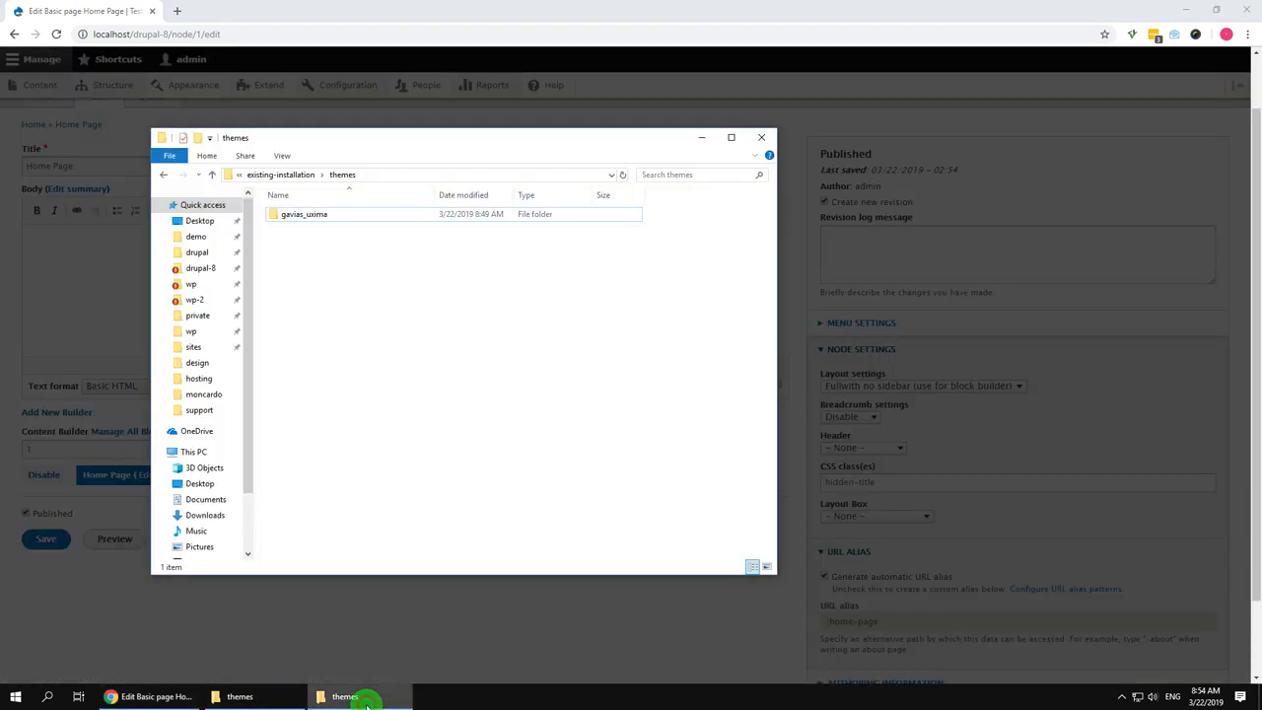
click(261, 177)
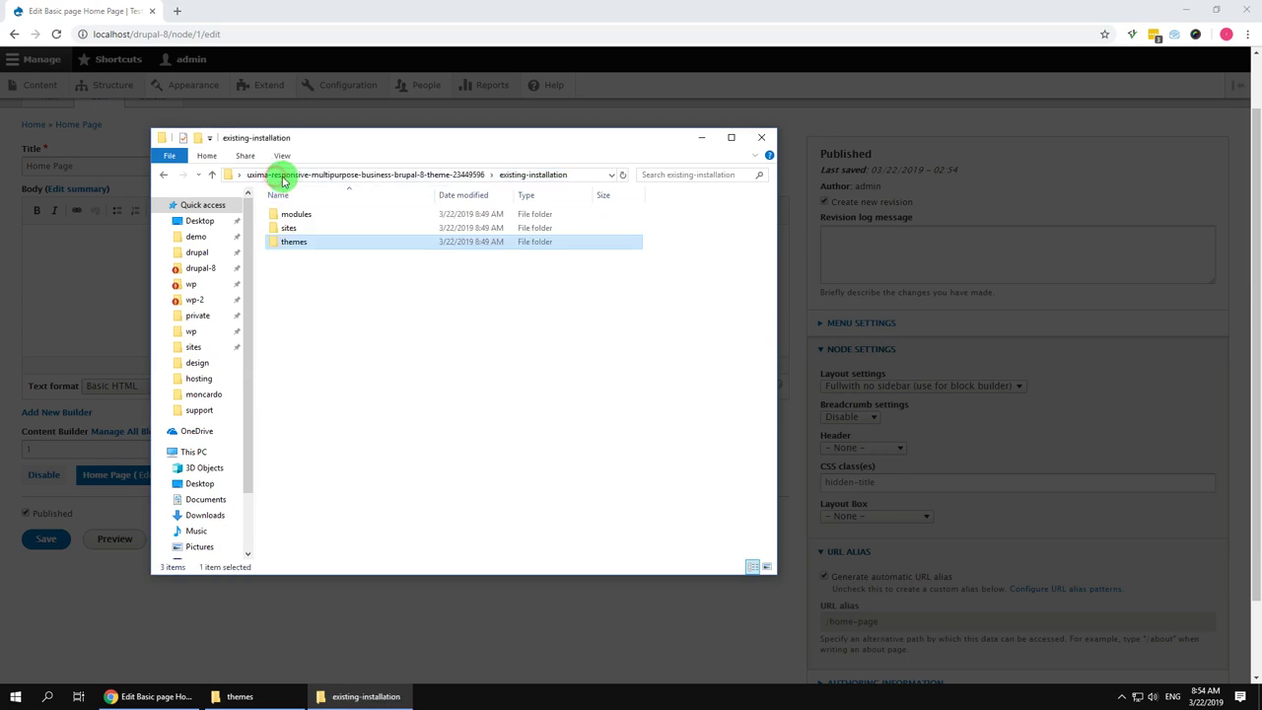
click(426, 174)
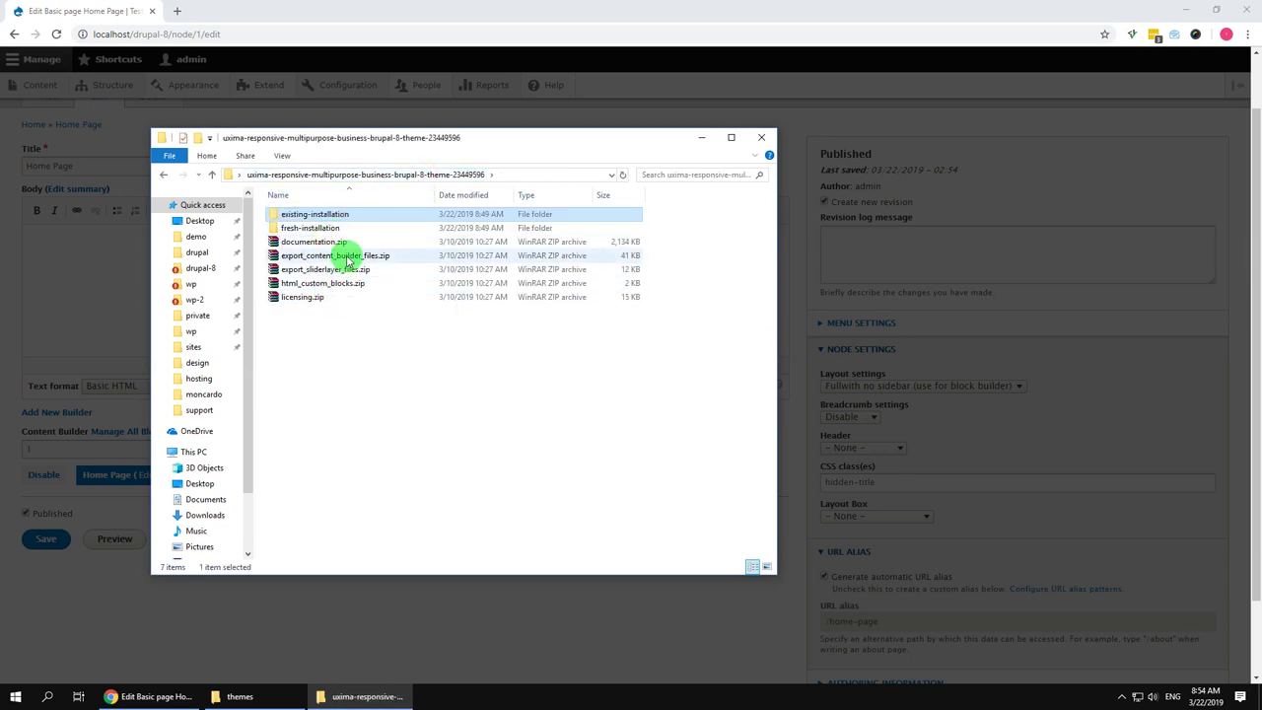
click(338, 256)
right_click(368, 256)
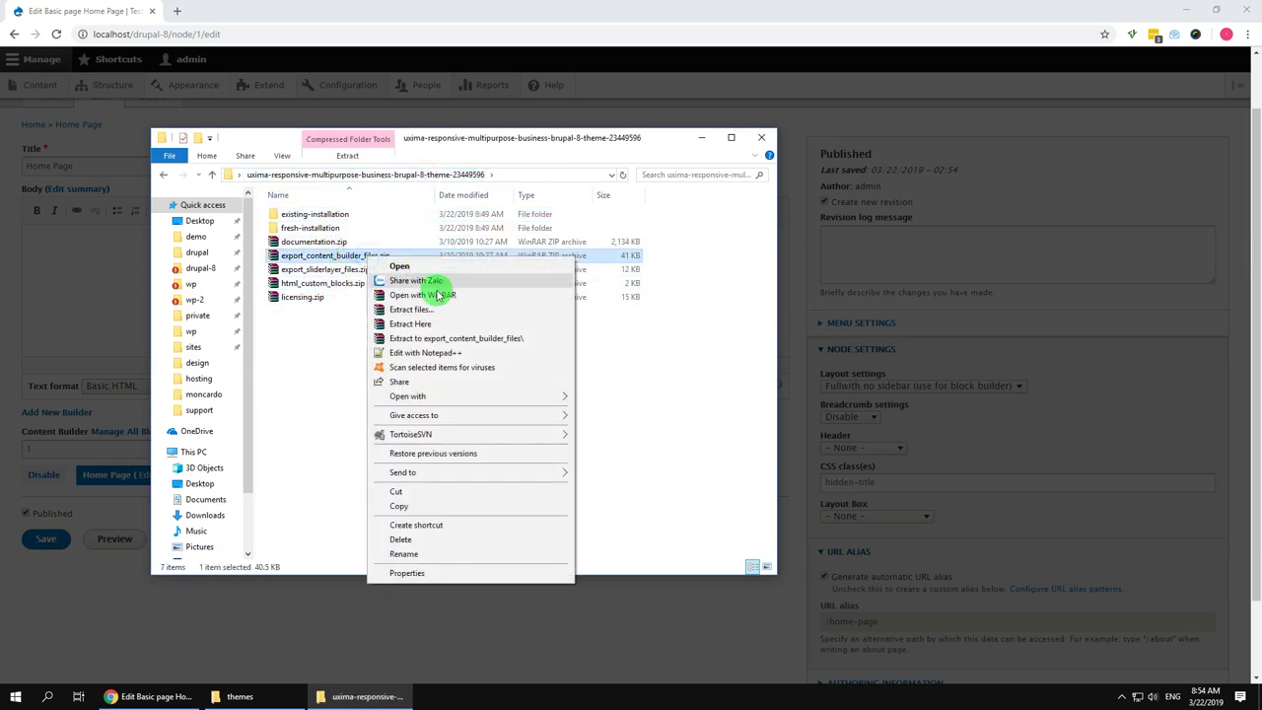
click(439, 339)
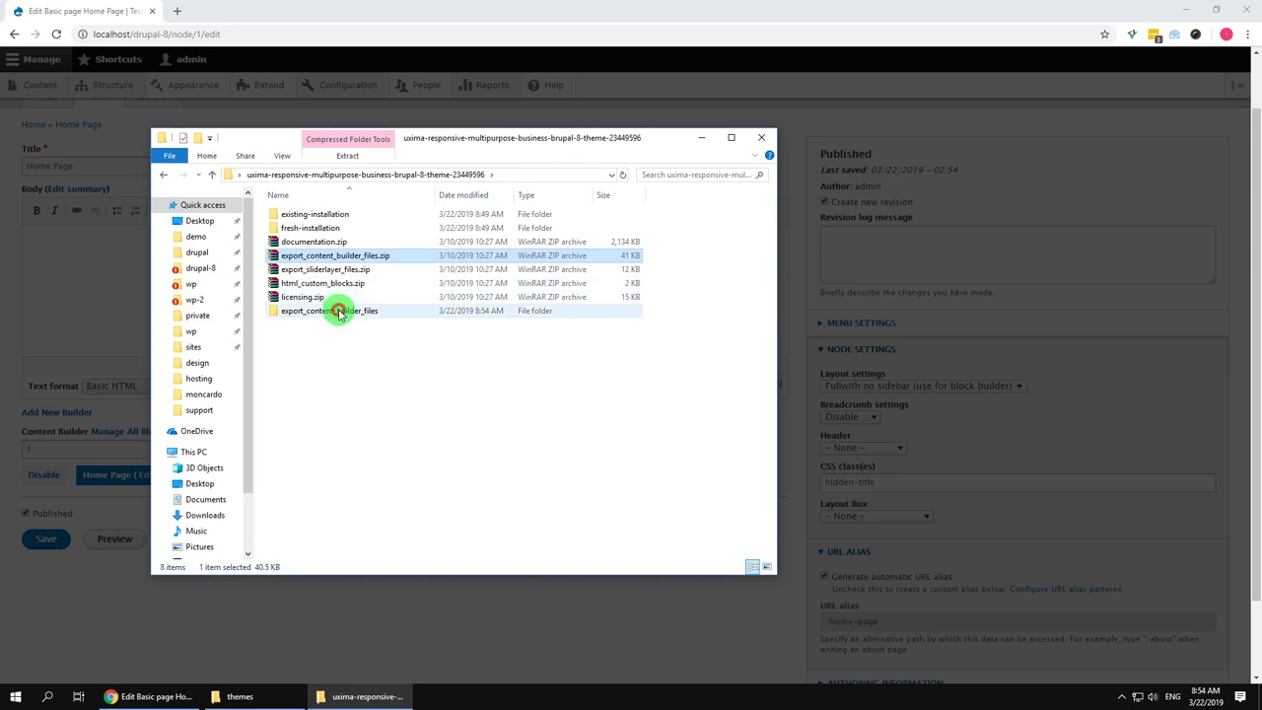
double_click(338, 310)
double_click(338, 228)
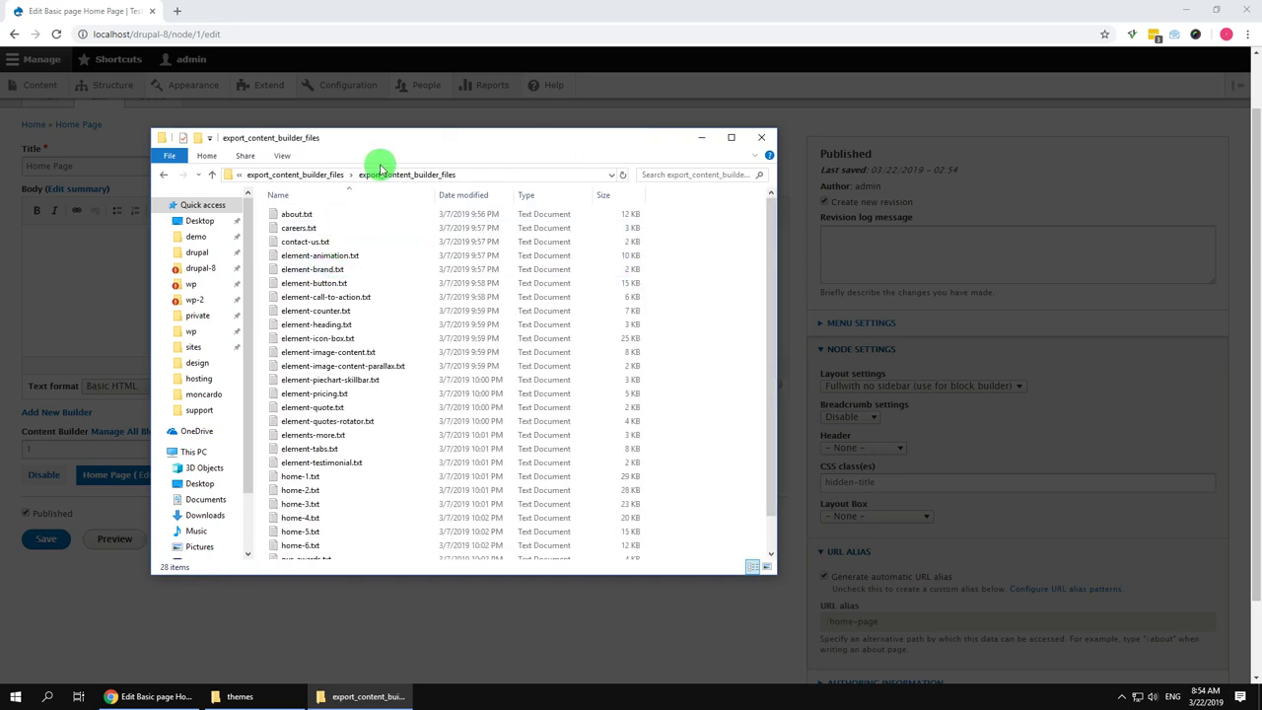
- Import home-1.txt into the Home Page content builder and save the page
drag(387, 148, 883, 151)
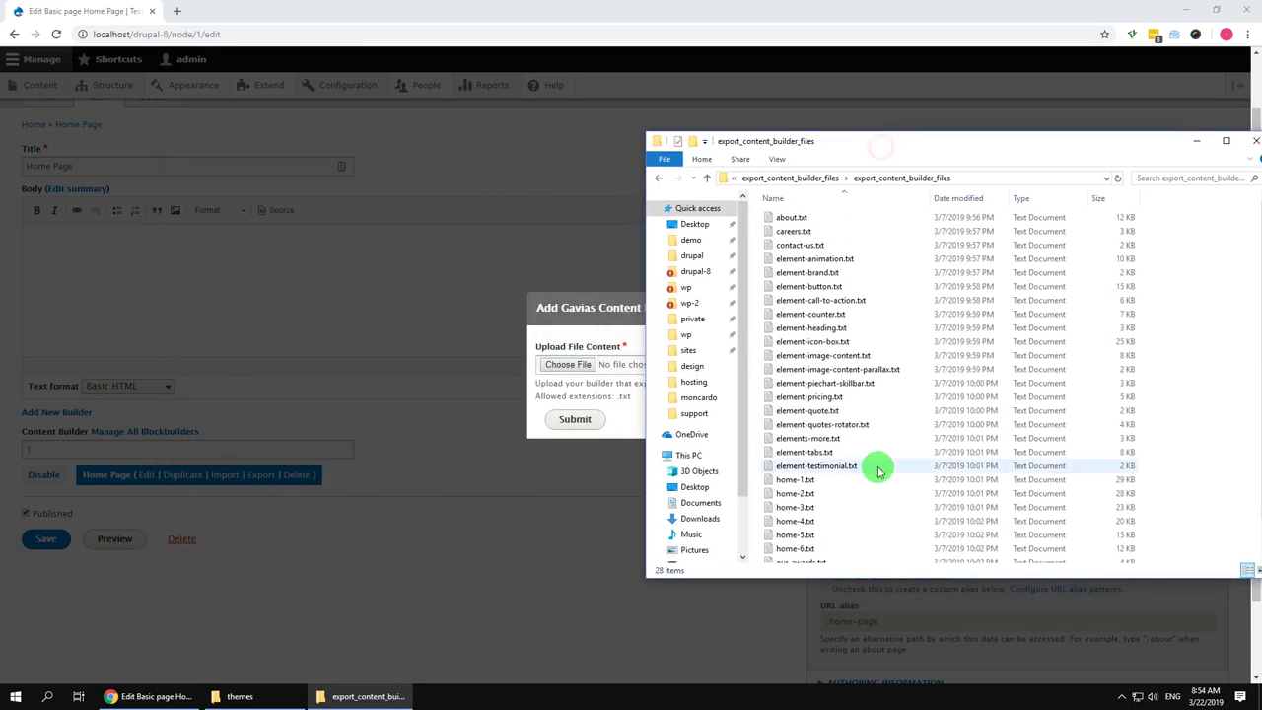
scroll(867, 480, down, 1)
click(808, 445)
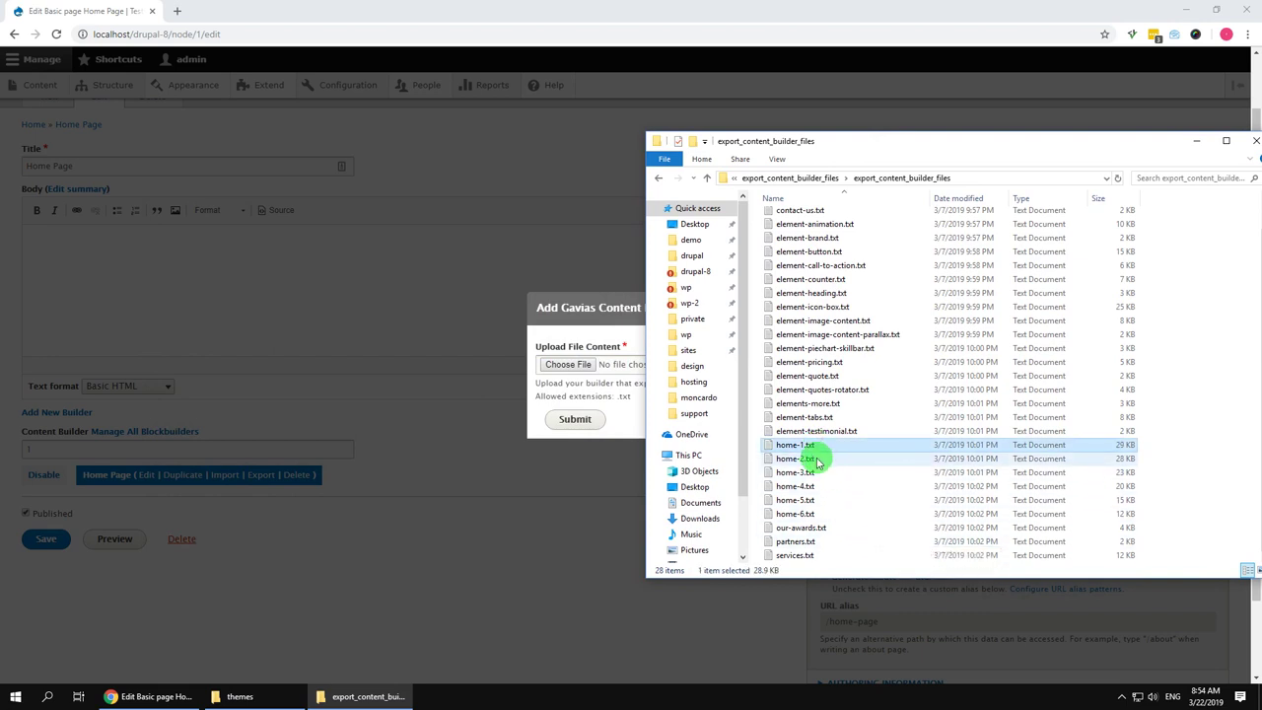
drag(805, 445, 592, 380)
click(588, 422)
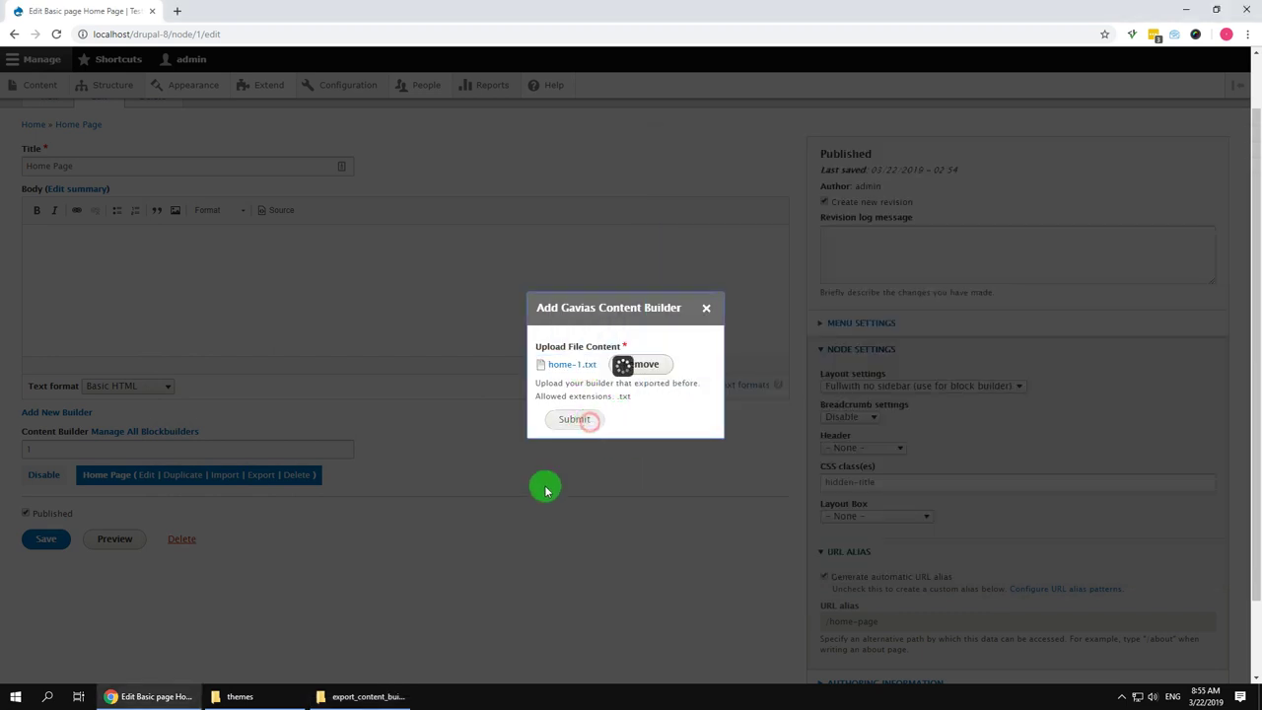
click(49, 540)
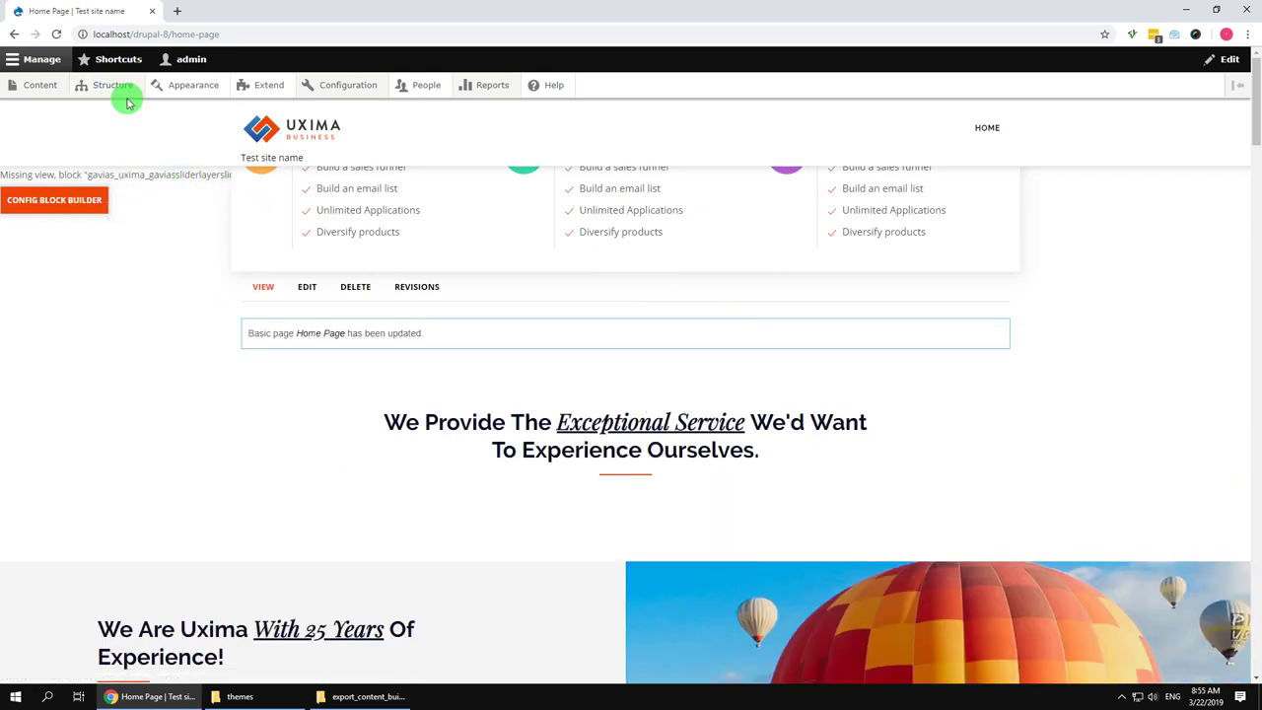
- Add a group titled "Slider main" in Gavias Slider Layer
mouse_move(126, 85)
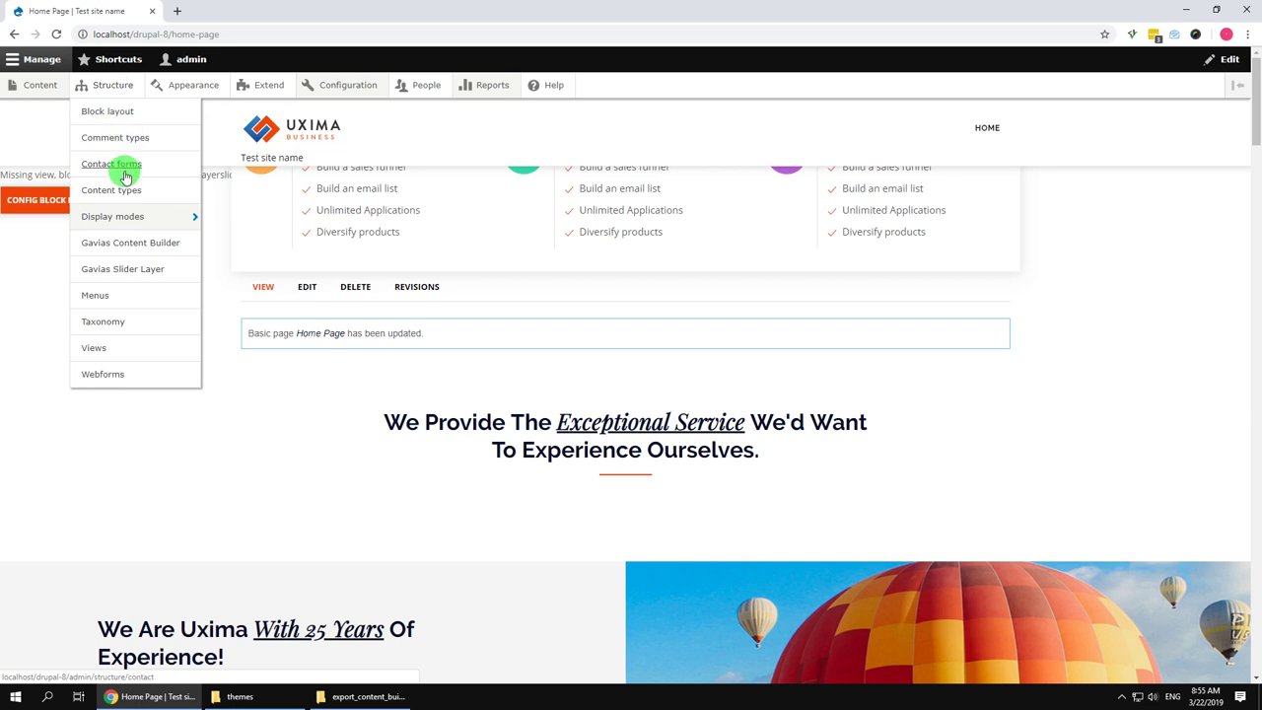
click(145, 276)
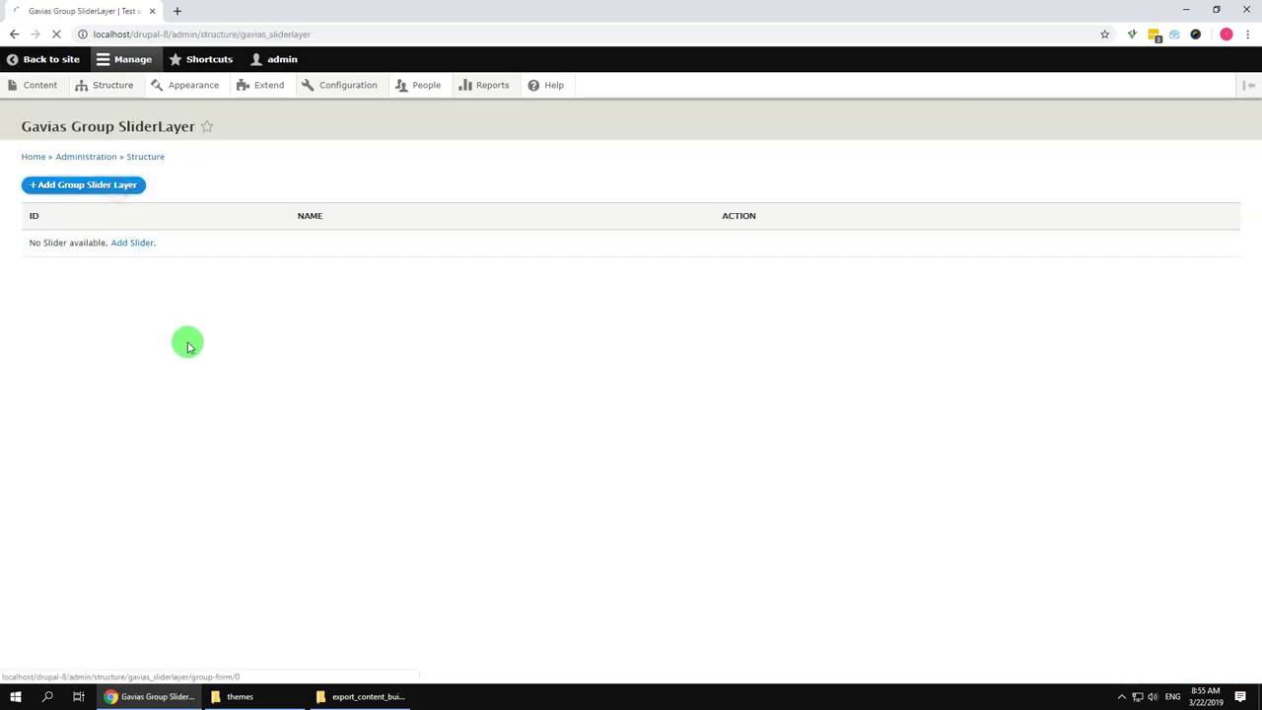
click(147, 201)
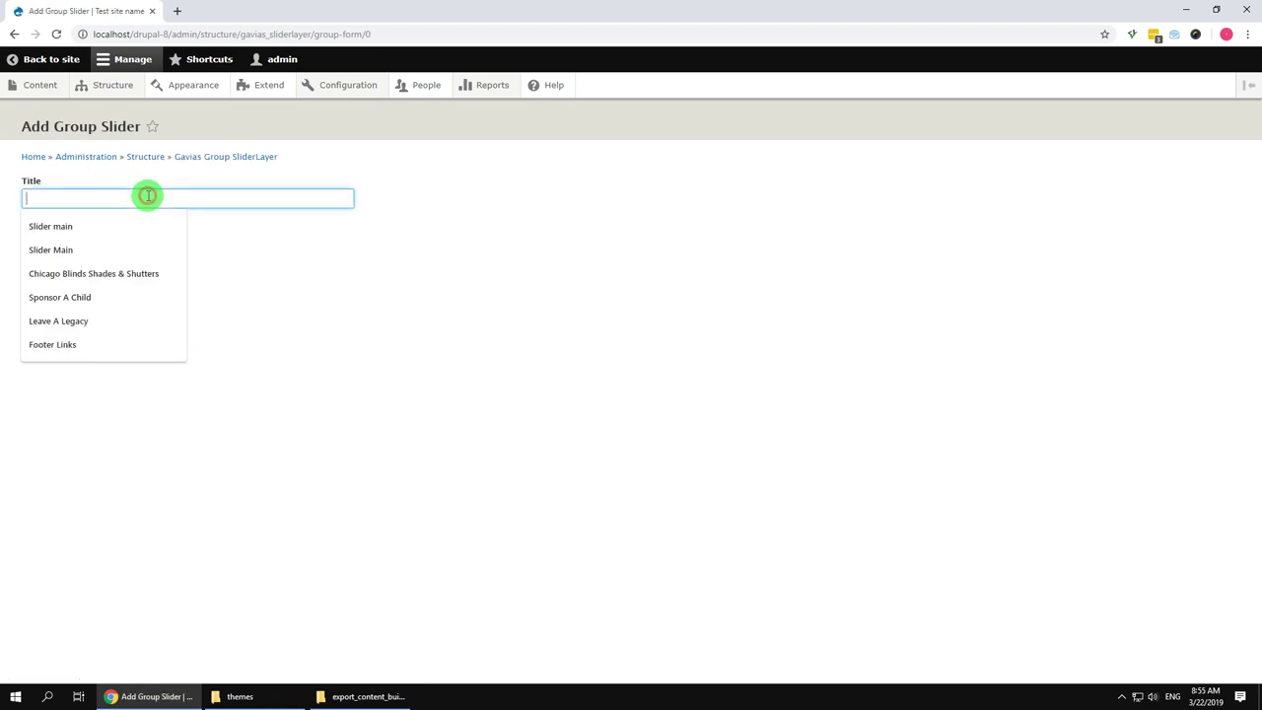
click(98, 226)
click(77, 225)
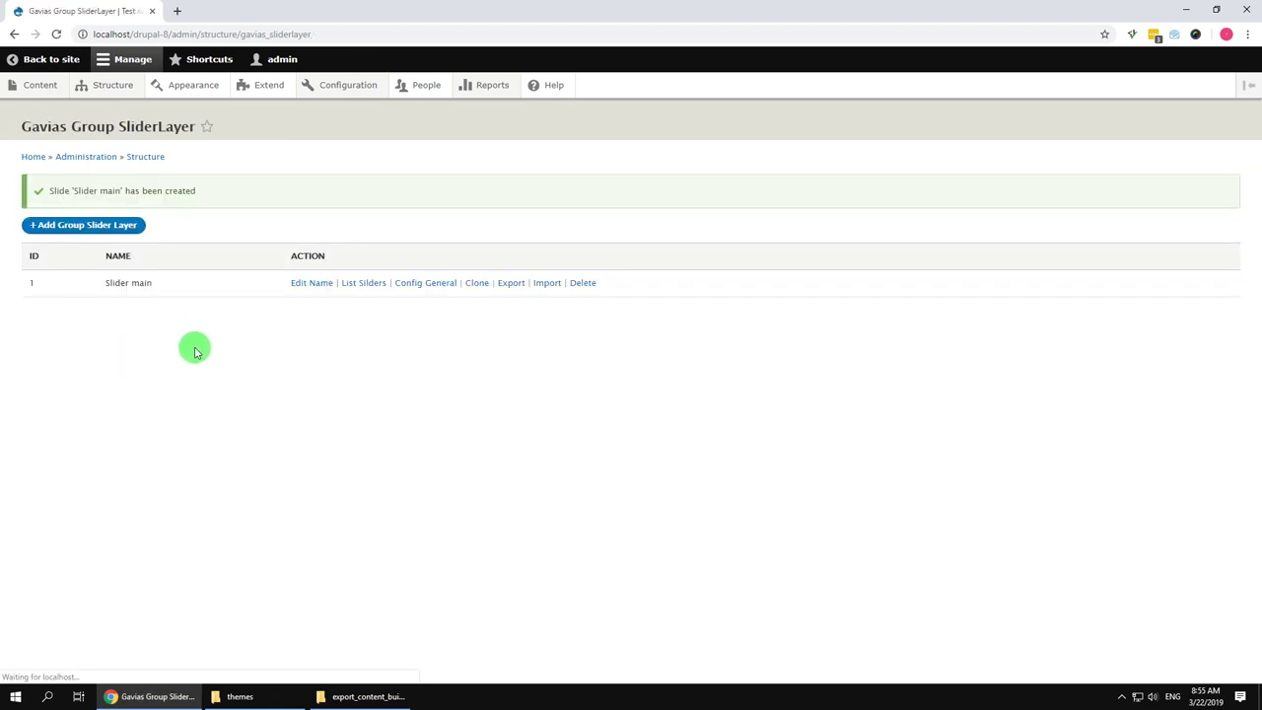
- Open the import form of Slider main, then extract export_sliderlayer_files.zip in the theme package folder and open its inner folder
click(546, 284)
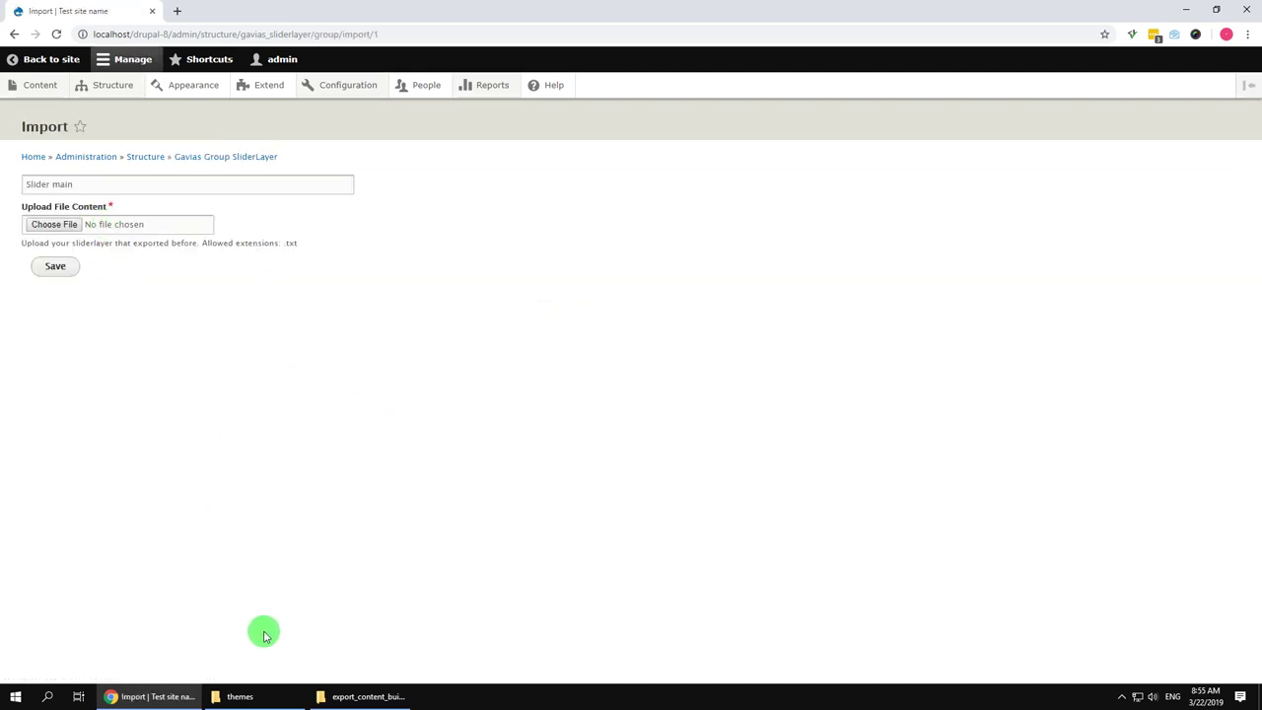
click(348, 696)
click(789, 178)
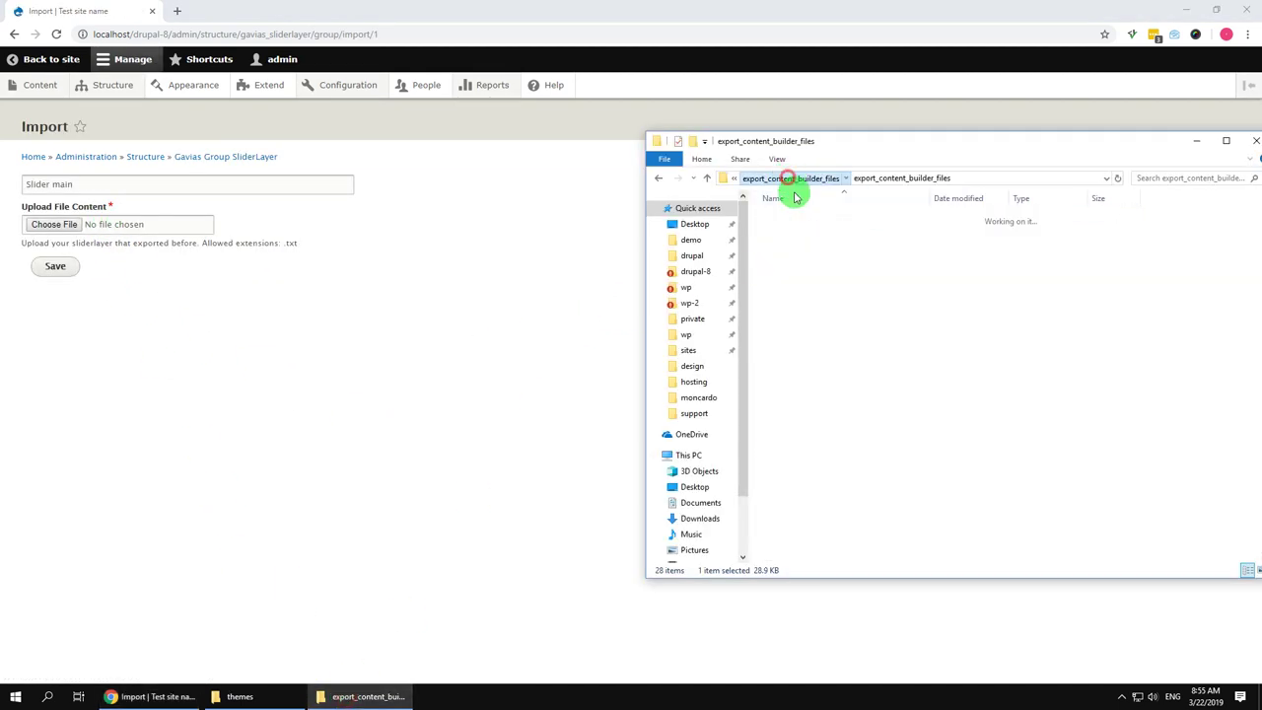
click(885, 181)
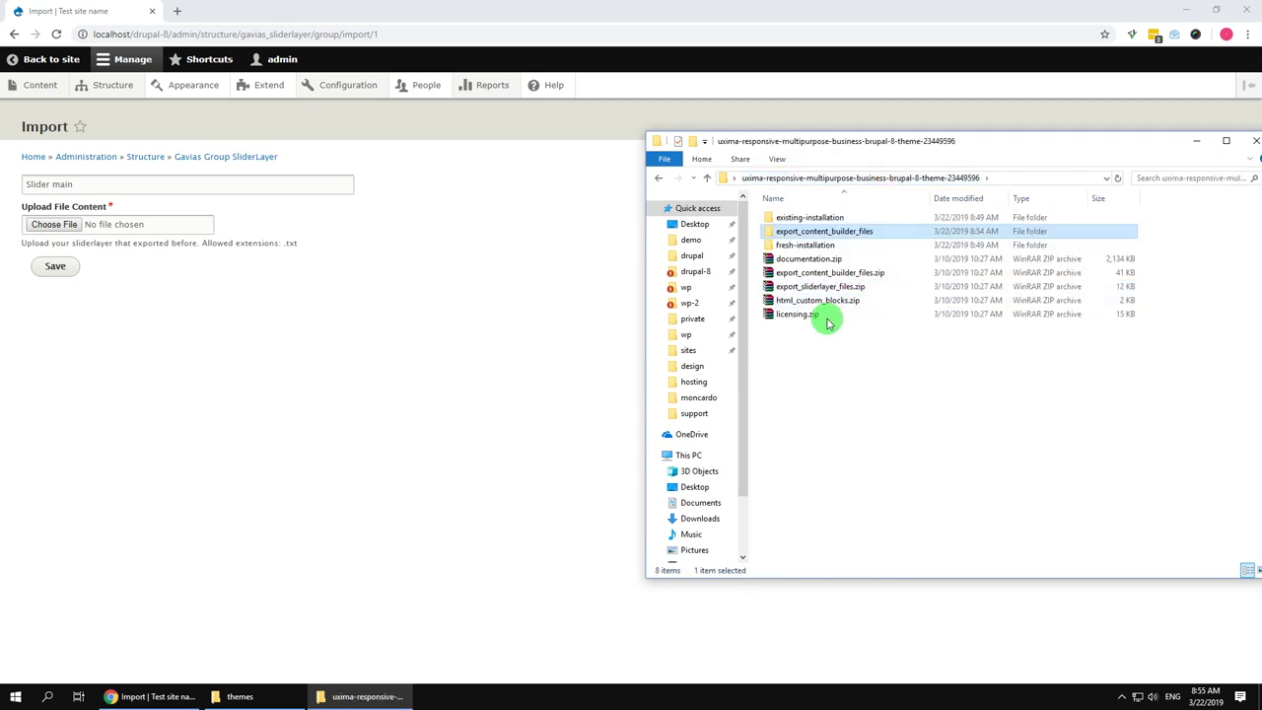
click(799, 287)
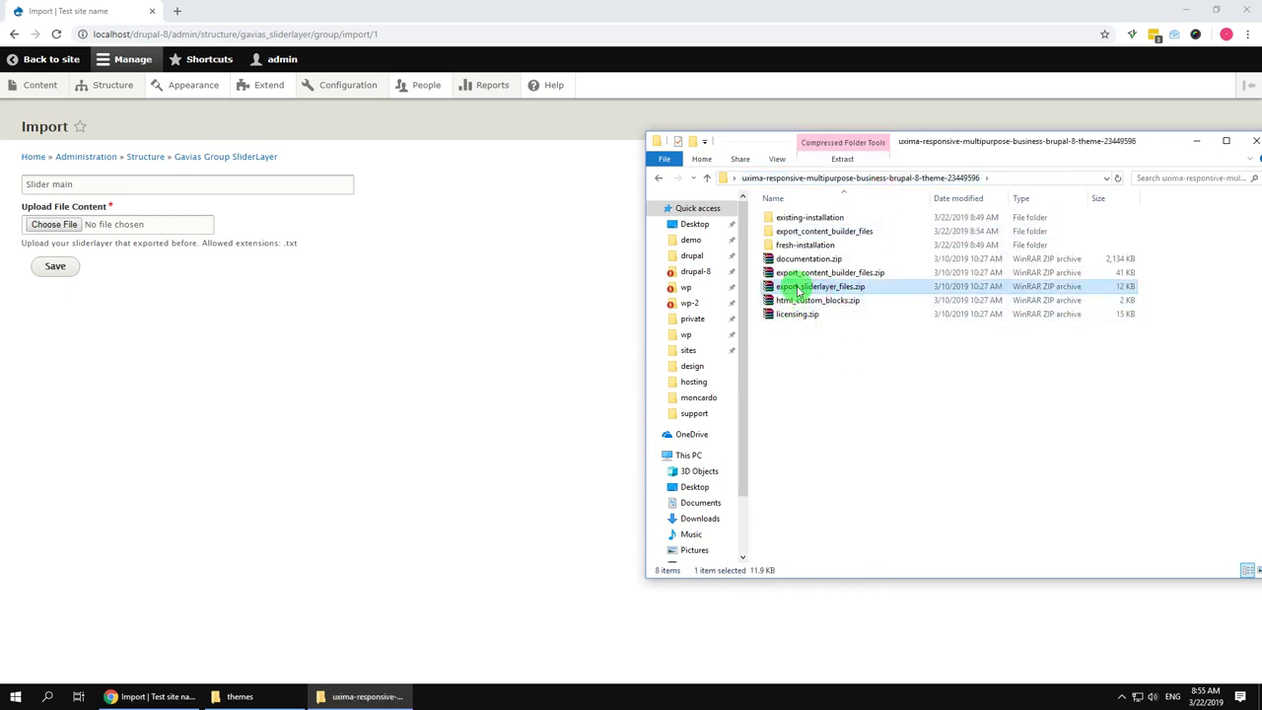
right_click(798, 287)
click(839, 361)
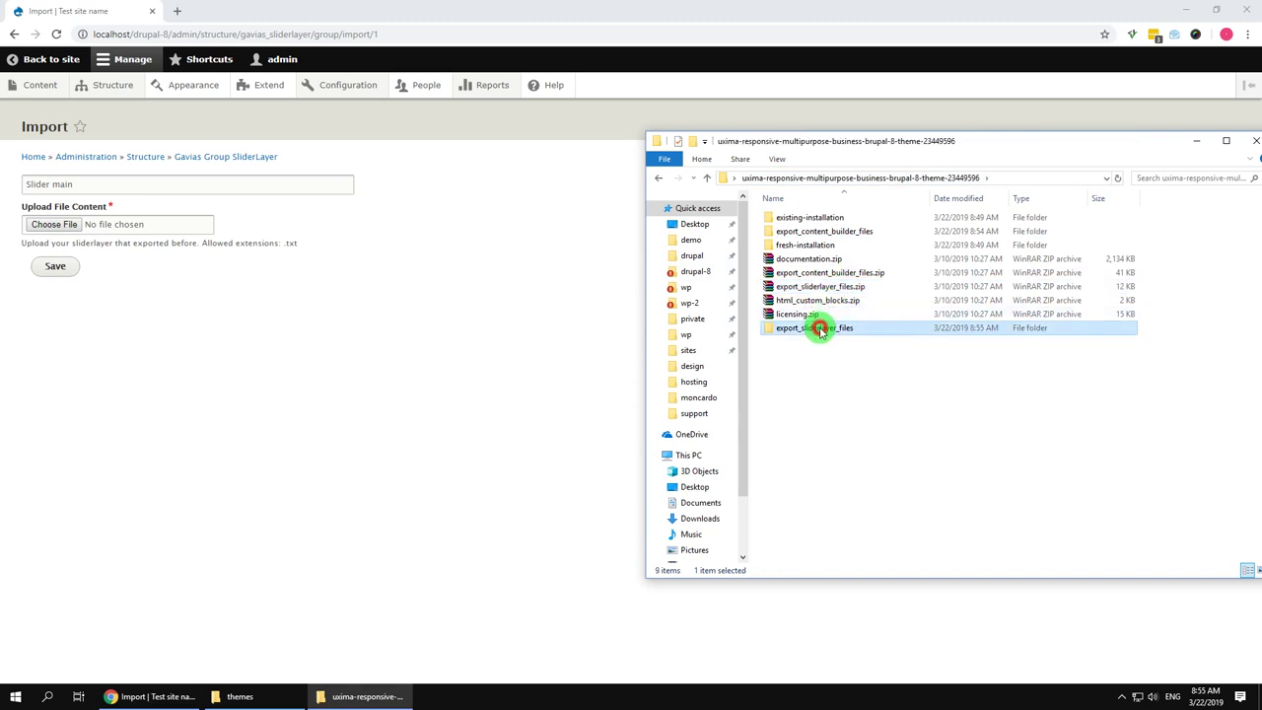
double_click(818, 327)
double_click(809, 221)
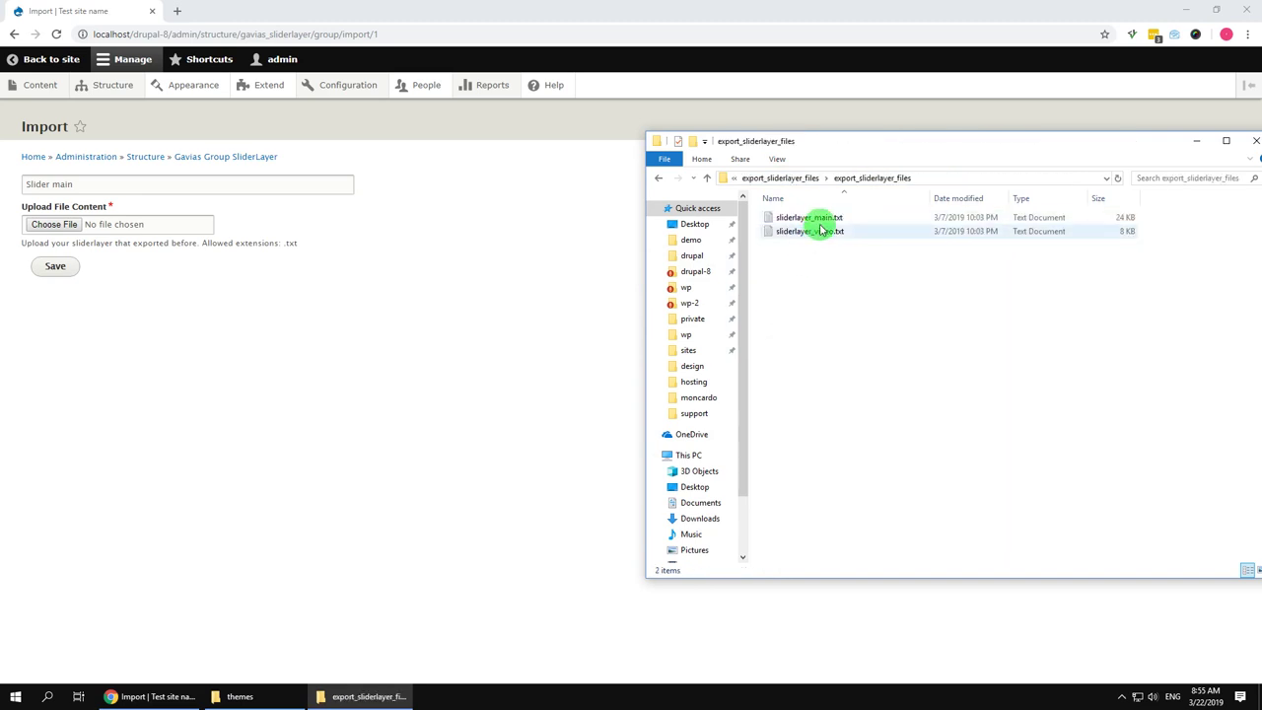
- Import sliderlayer_main.txt into the Slider main group and save the import
click(813, 218)
drag(74, 224, 69, 224)
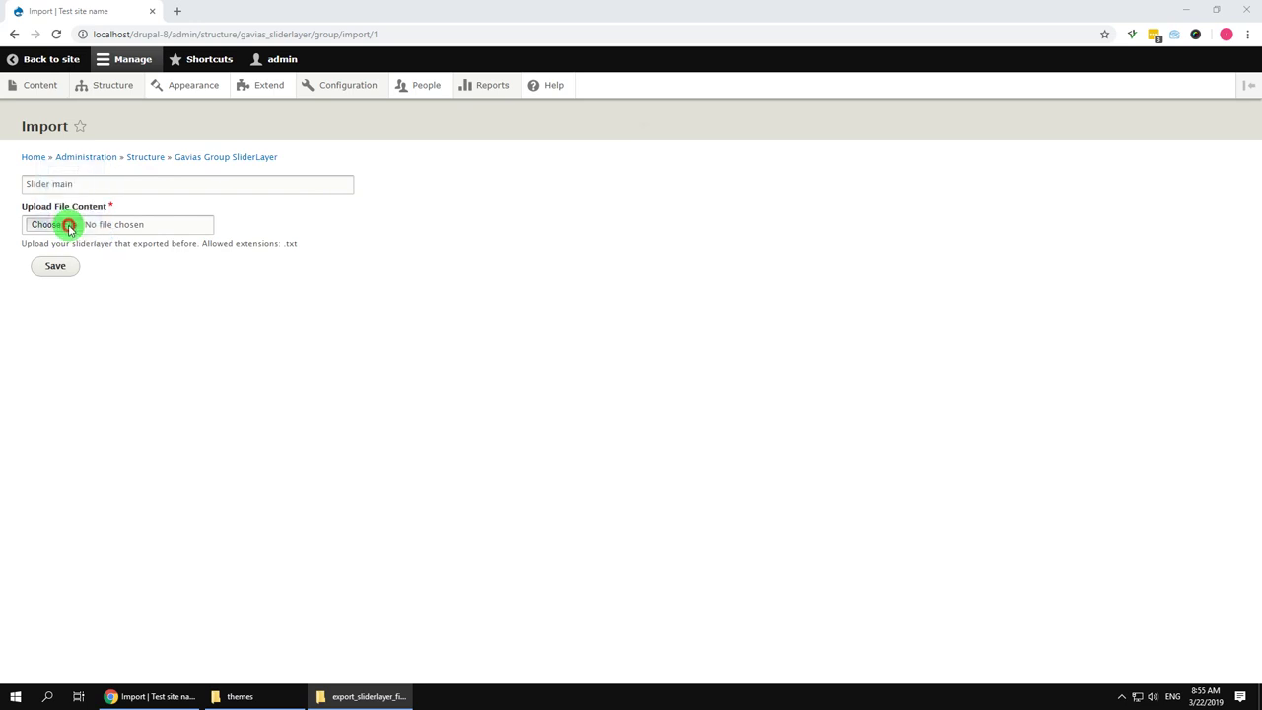
click(61, 271)
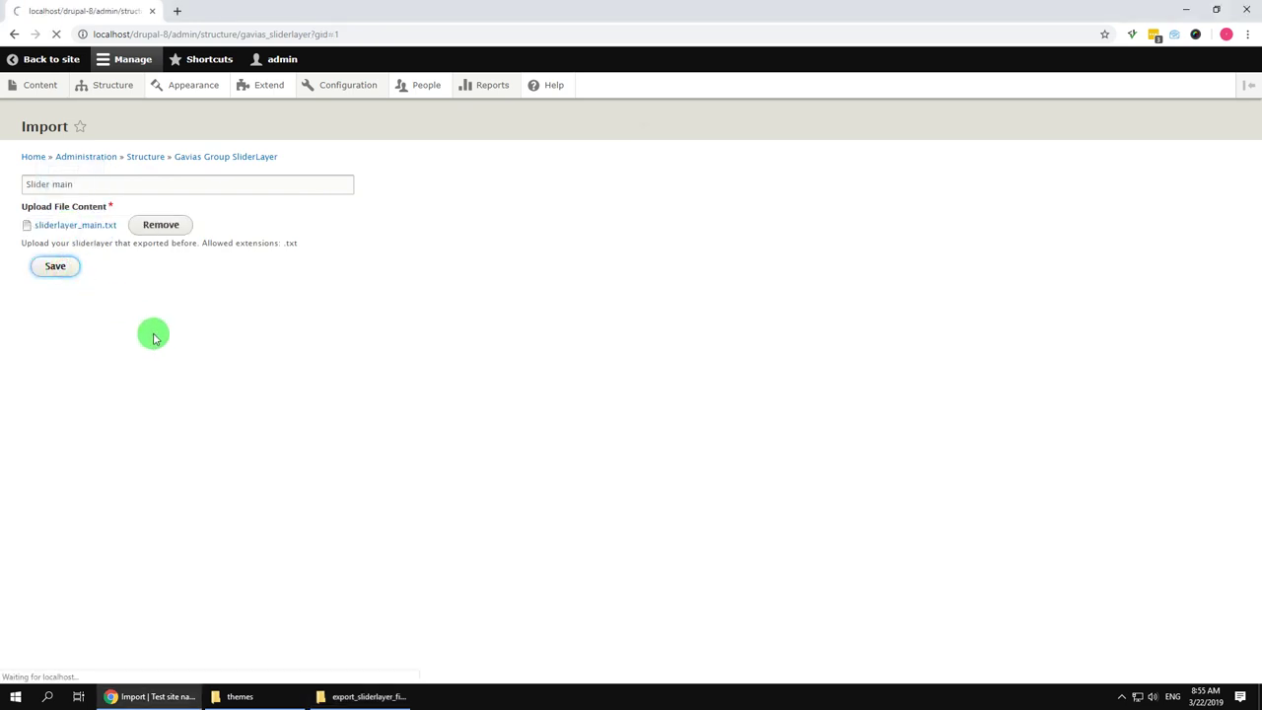
- Place the Gavias SliderLayer – Slider main block in the Other region with its title display turned off
mouse_move(113, 86)
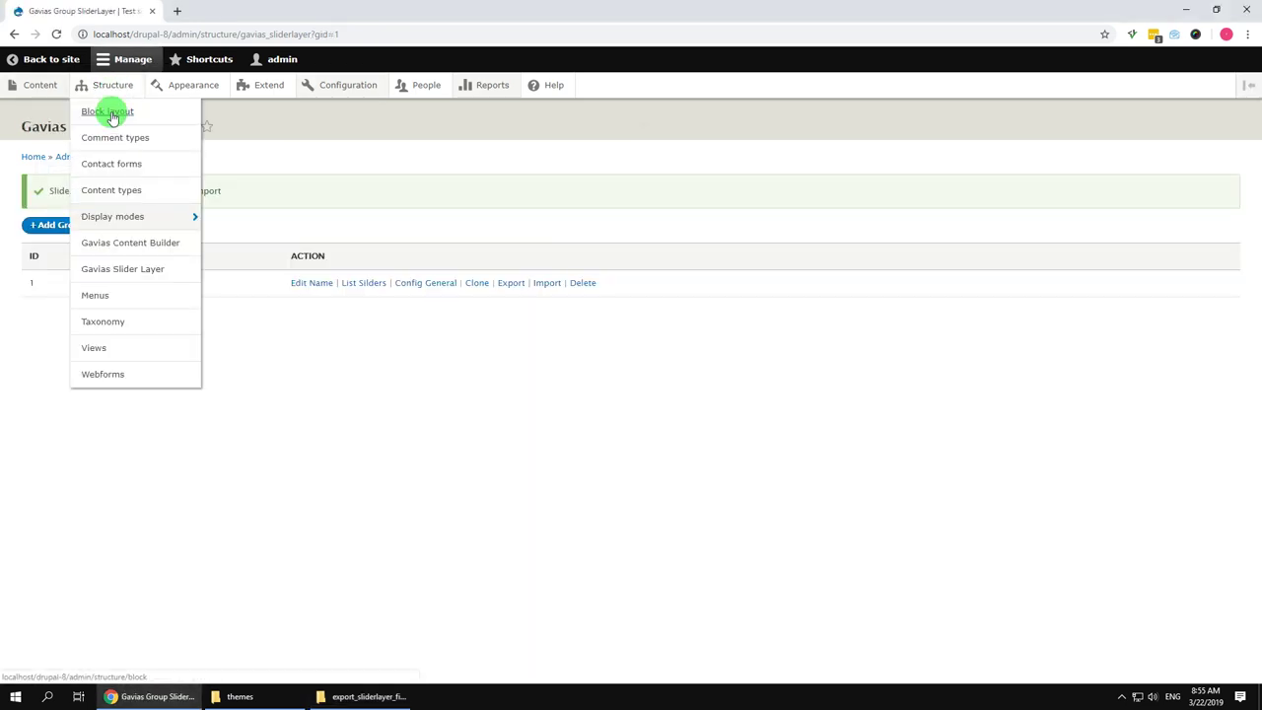
click(111, 114)
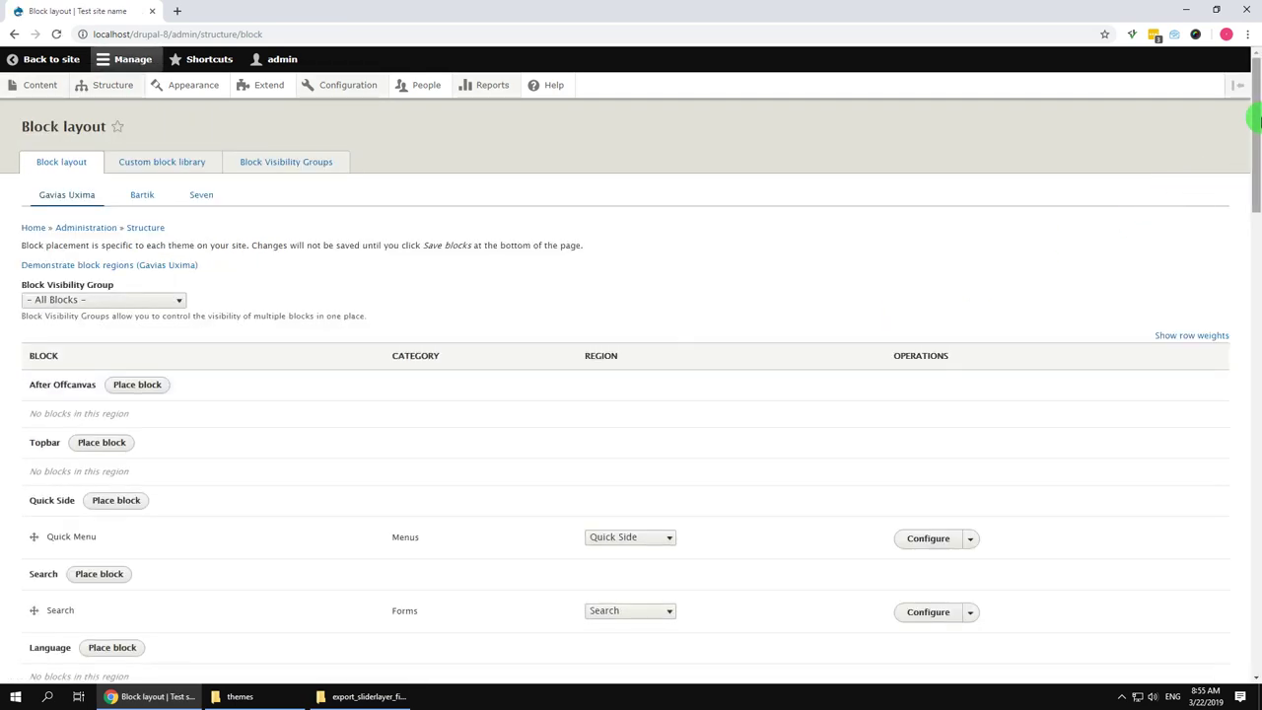
drag(1257, 119, 1256, 657)
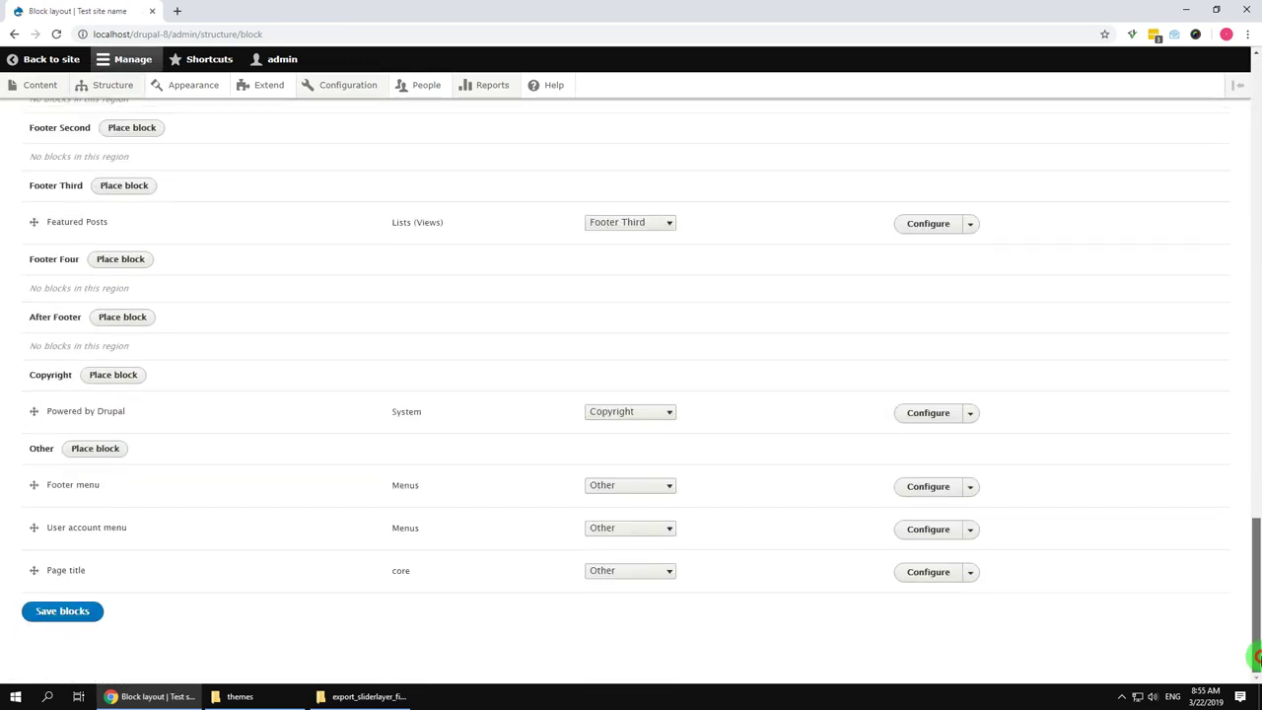
click(94, 451)
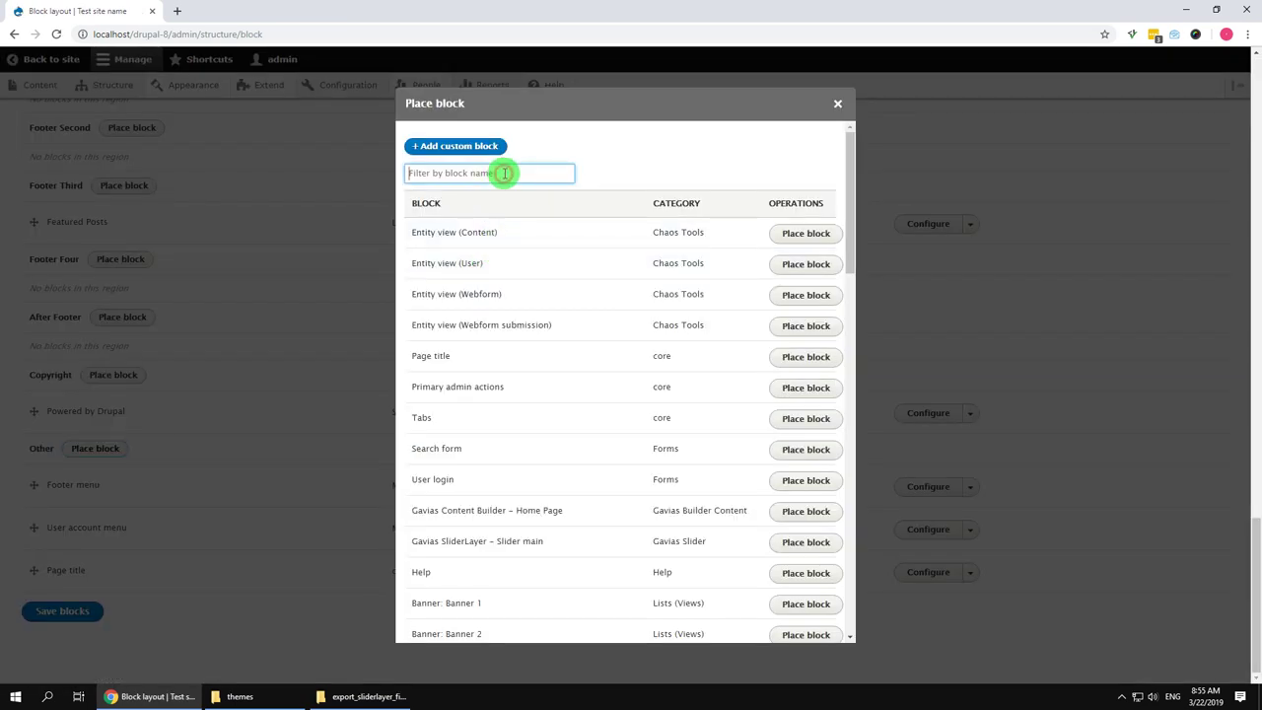
text(slid)
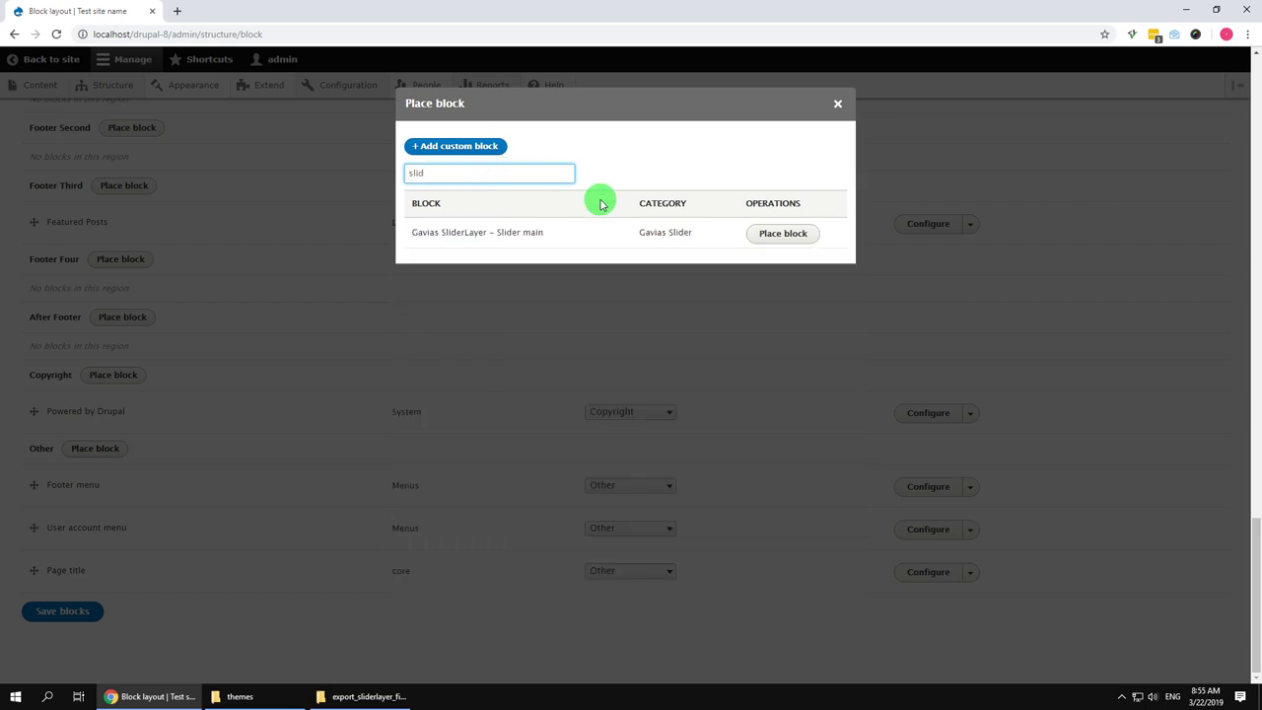
click(763, 236)
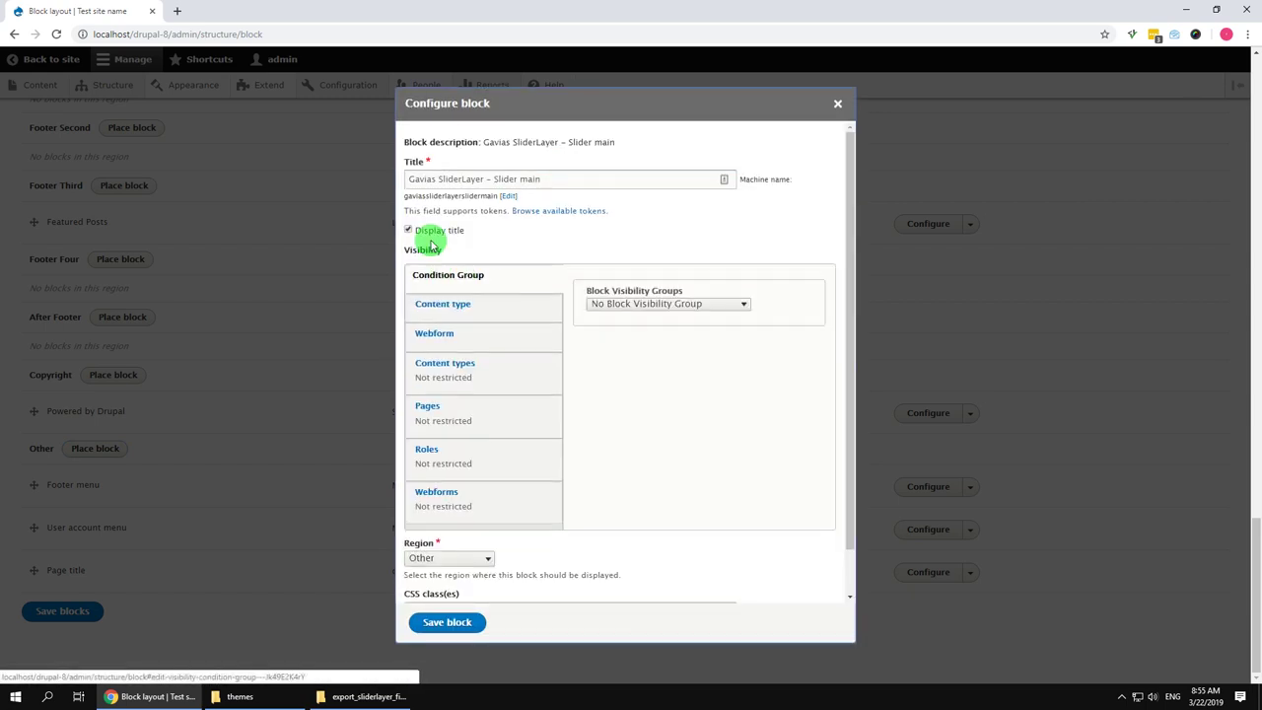
click(432, 230)
click(447, 622)
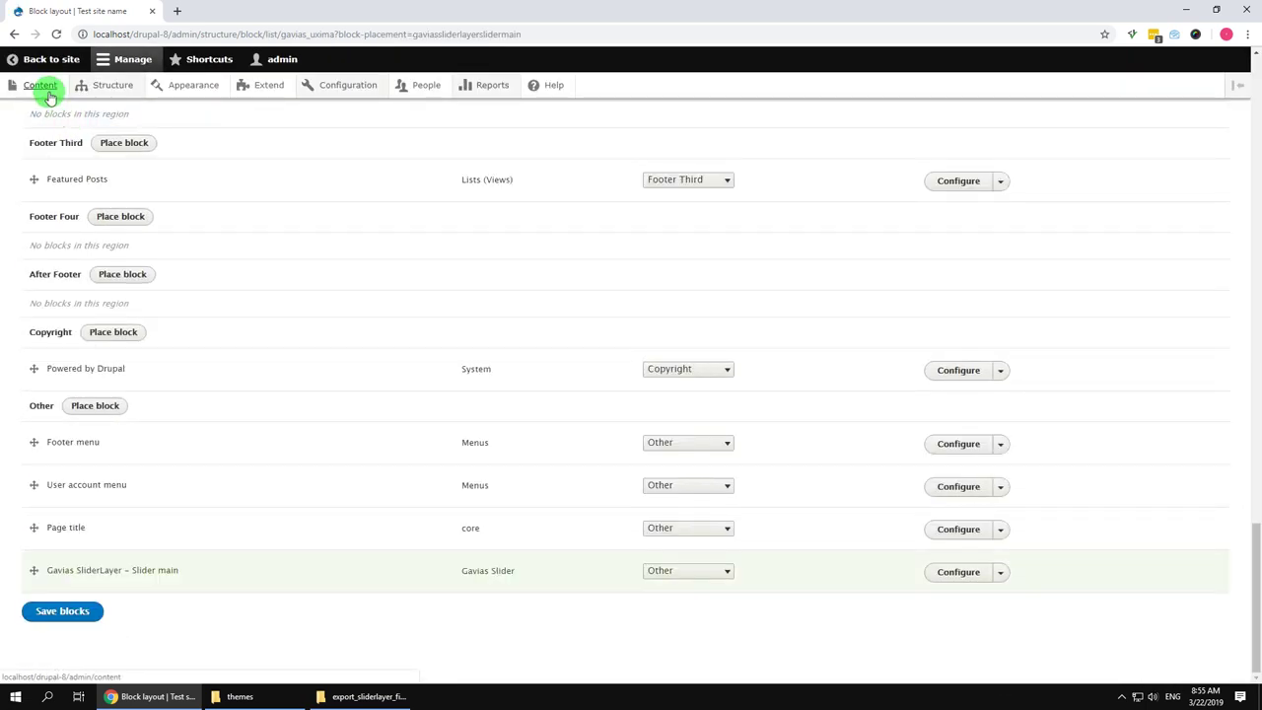
- In the Home Page content builder, set the Slider row's Drupal Block to Gavias SliderLayer – Slider main, save, and return to the page
mouse_move(44, 87)
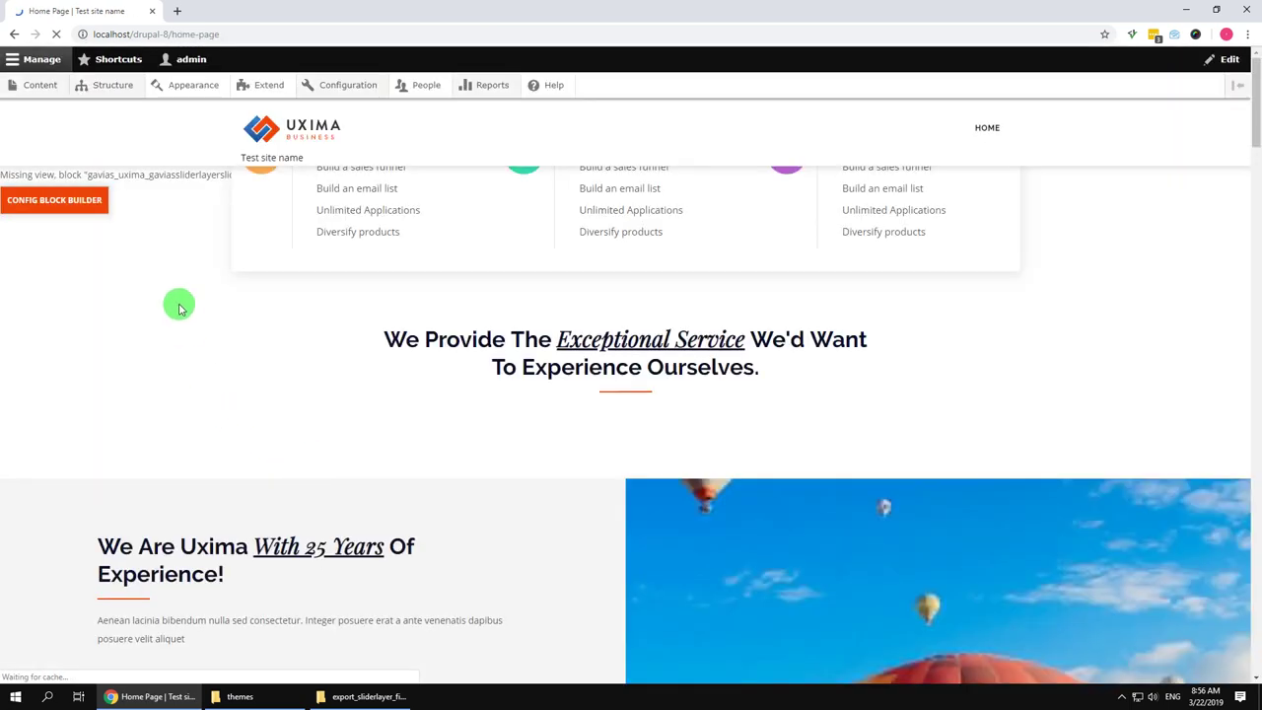
click(67, 211)
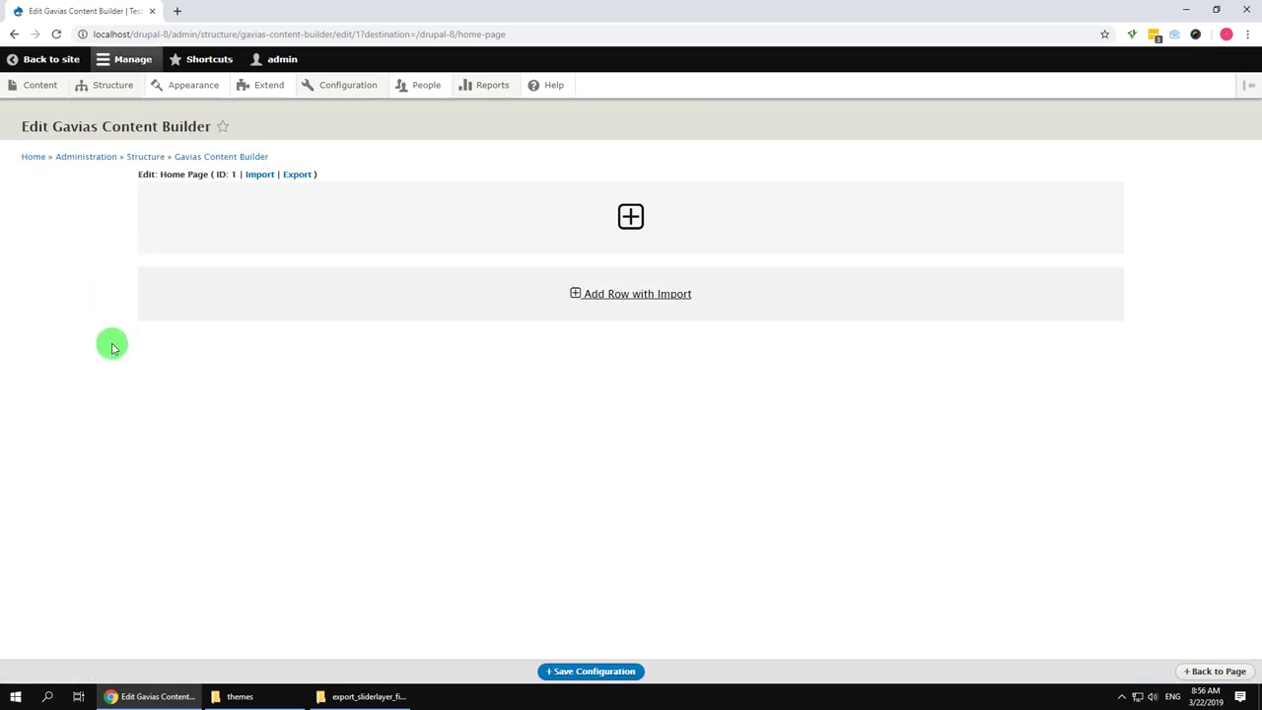
click(184, 256)
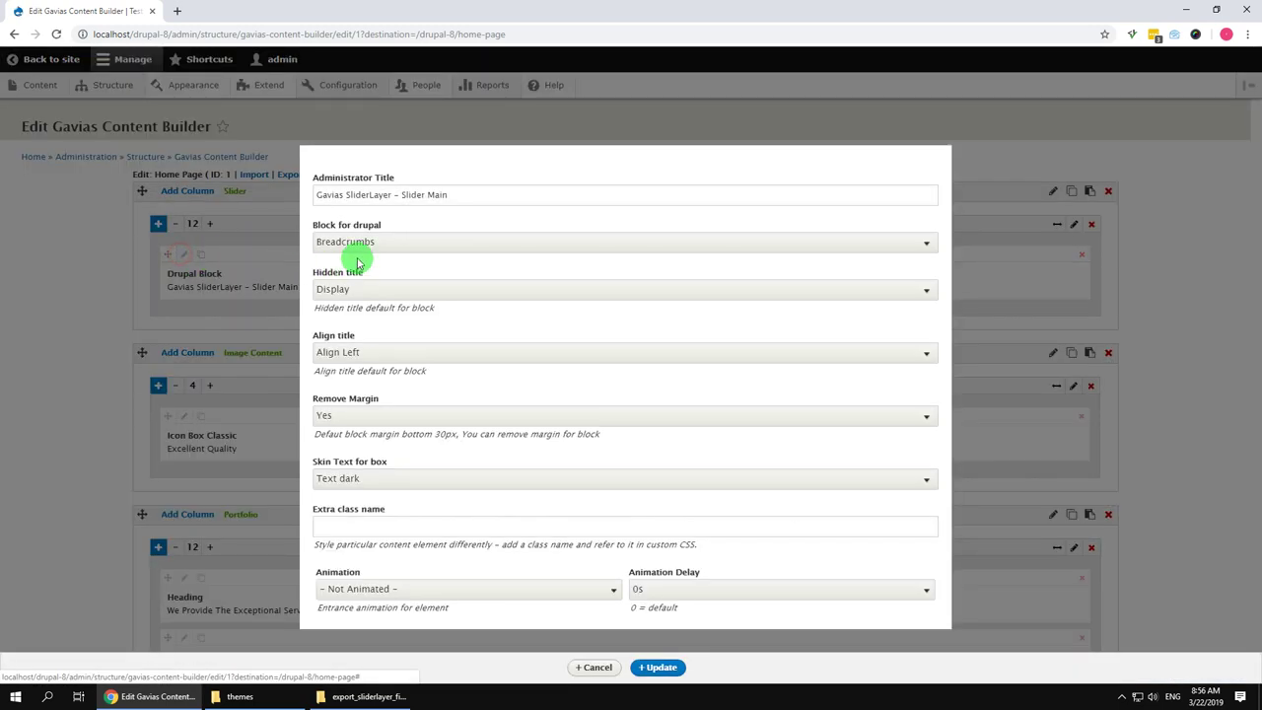
click(360, 243)
click(409, 349)
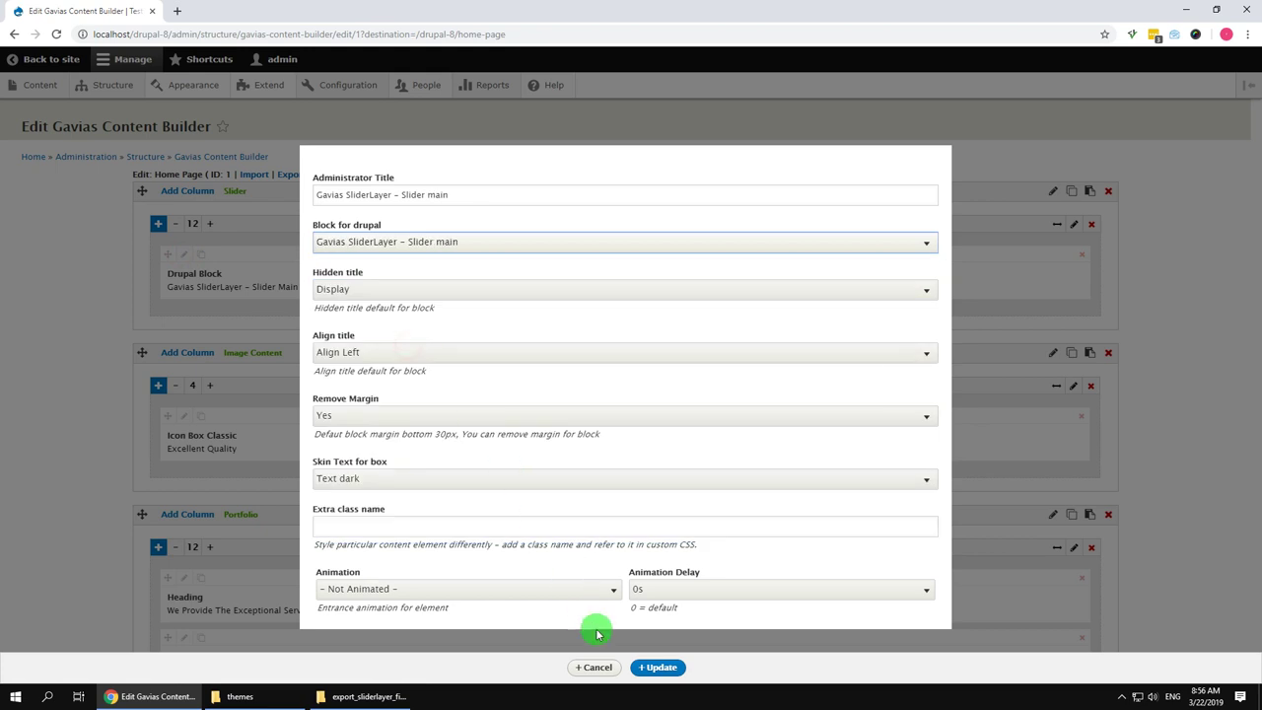
click(665, 667)
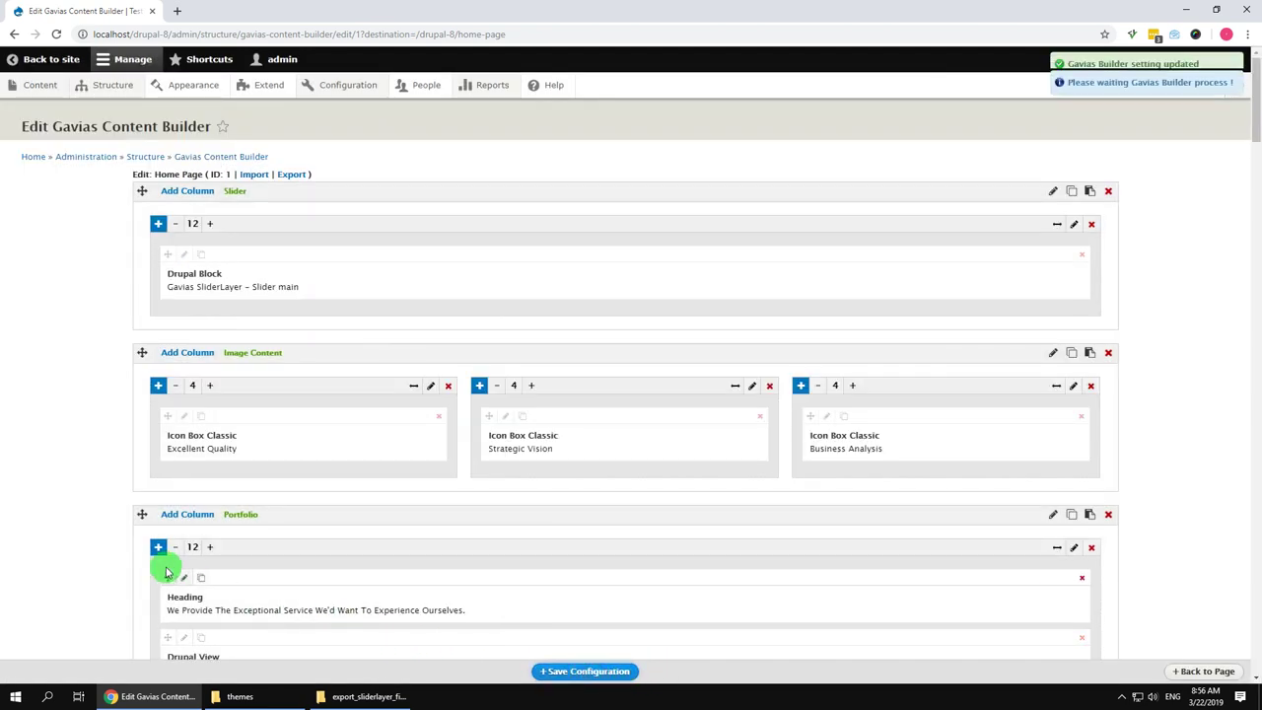
click(55, 59)
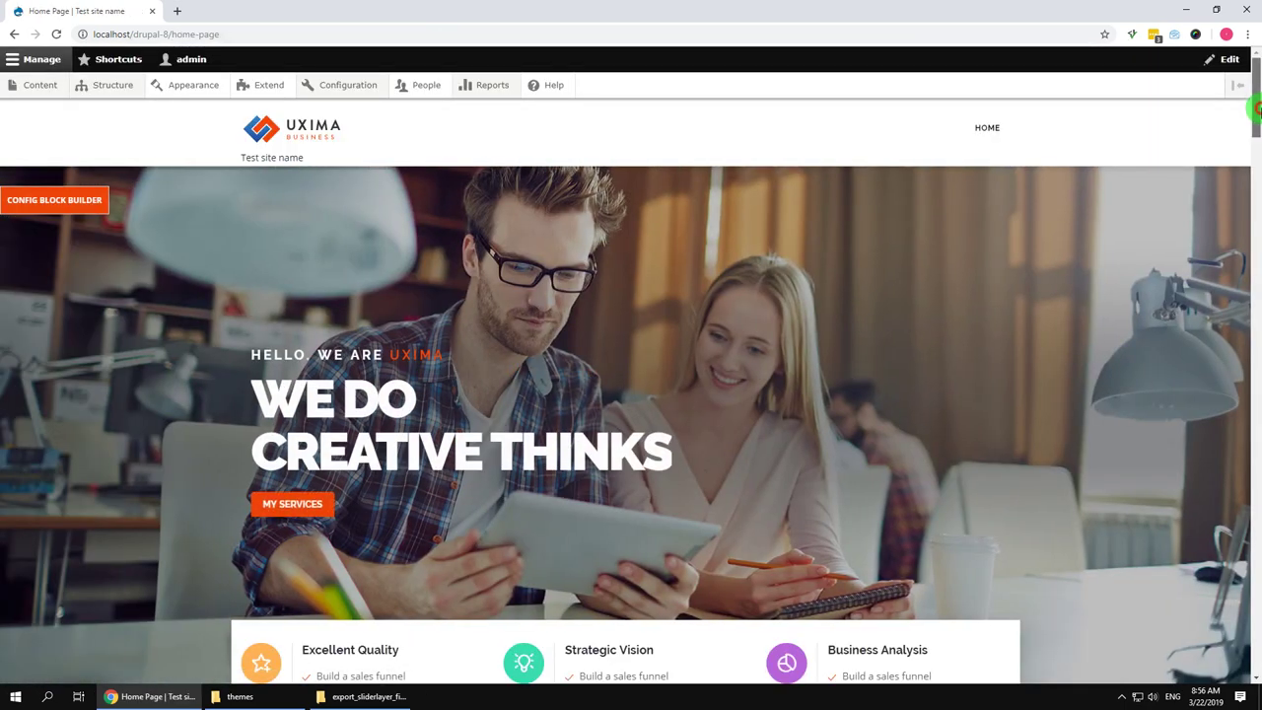
mouse_move(1256, 103)
mouse_down()
mouse_move(1253, 654)
mouse_move(1257, 103)
mouse_up()
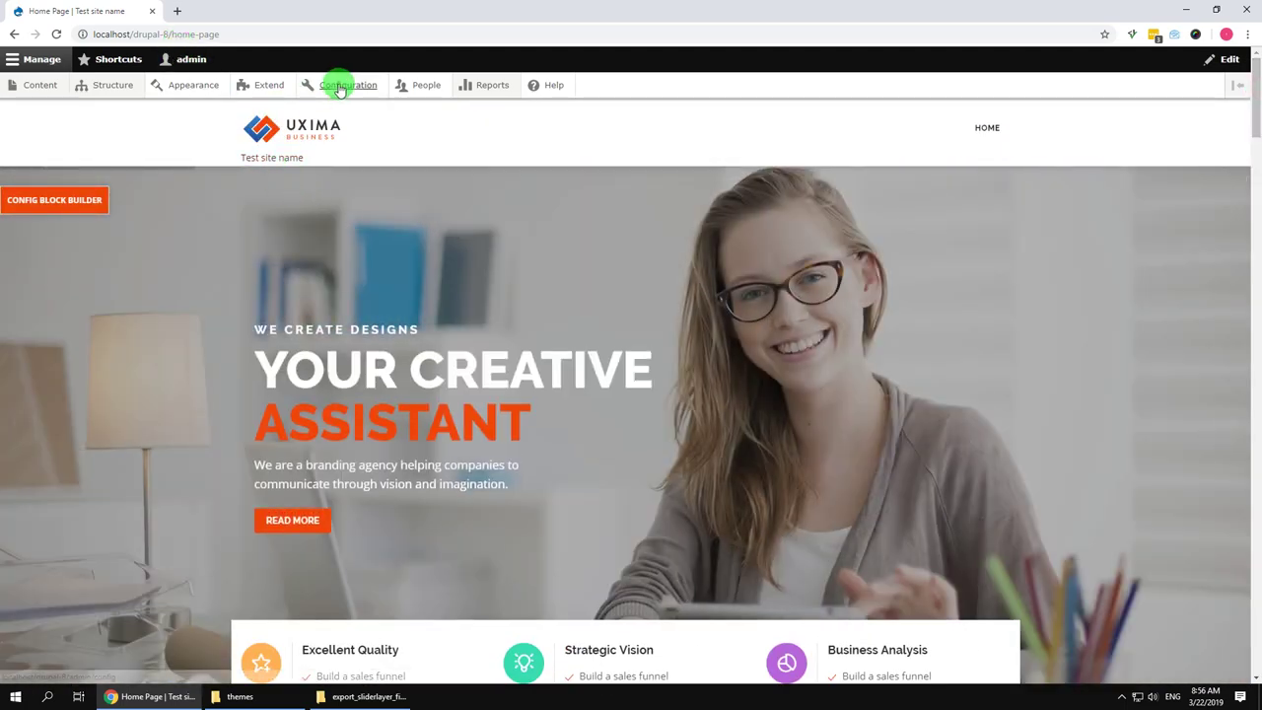
- Set the site's default front page to /home-page, save the configuration, and load the front page
mouse_move(339, 85)
mouse_move(366, 137)
click(434, 140)
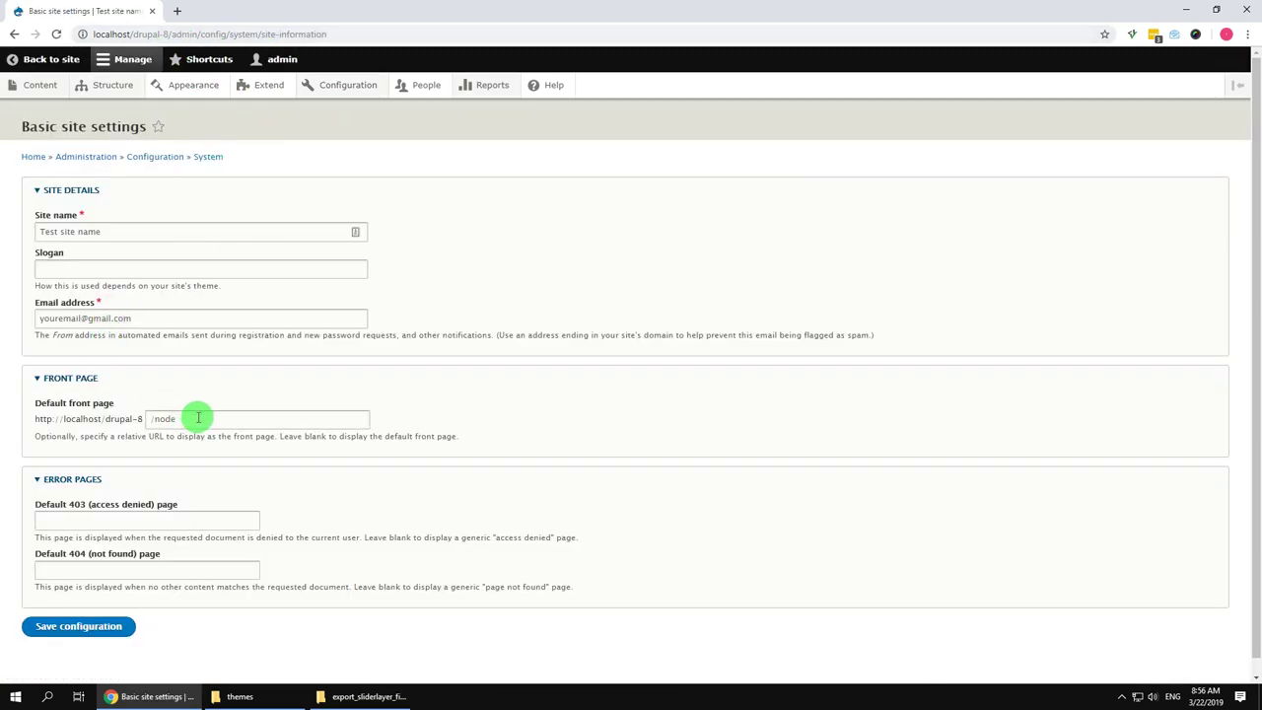
click(198, 417)
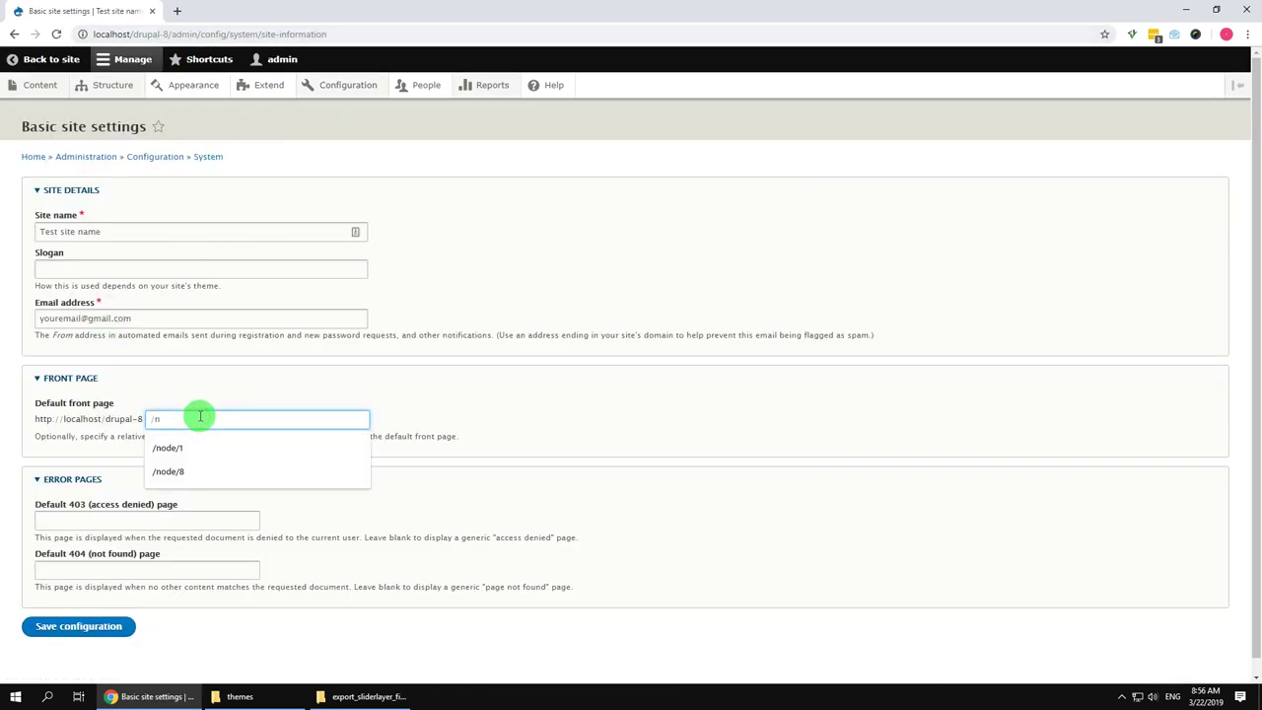
key(BackSpace)
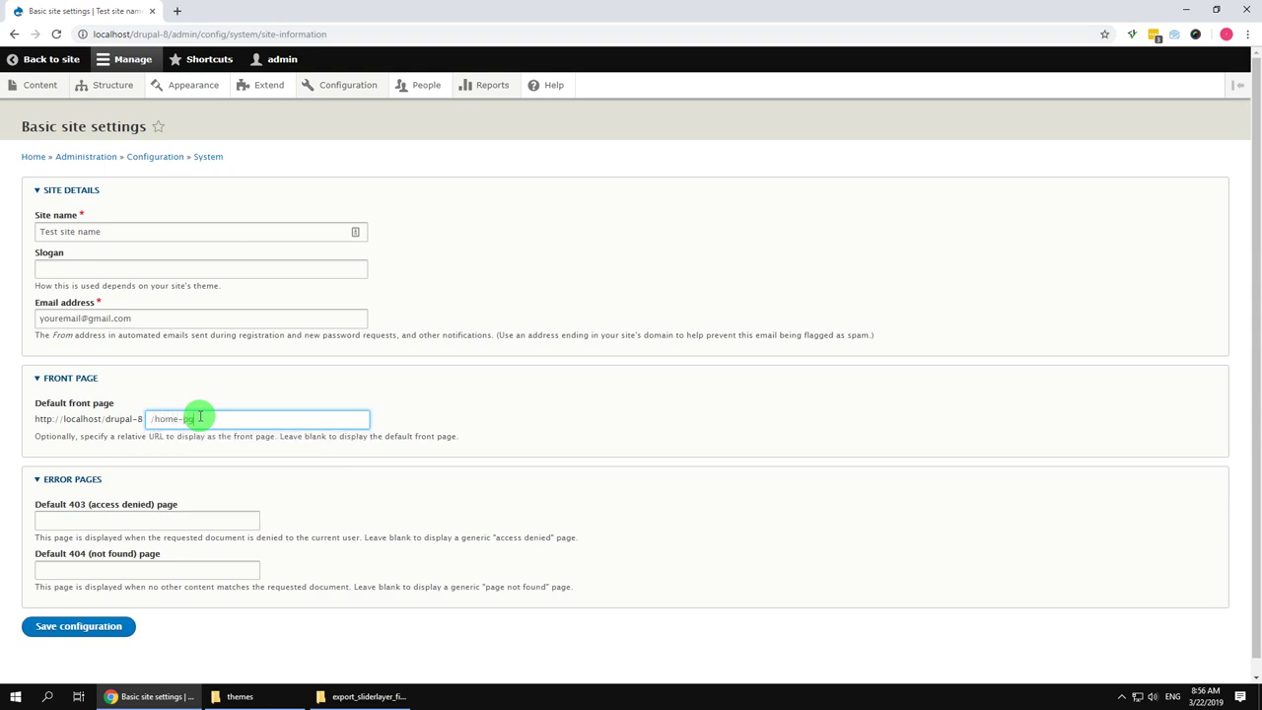
click(78, 628)
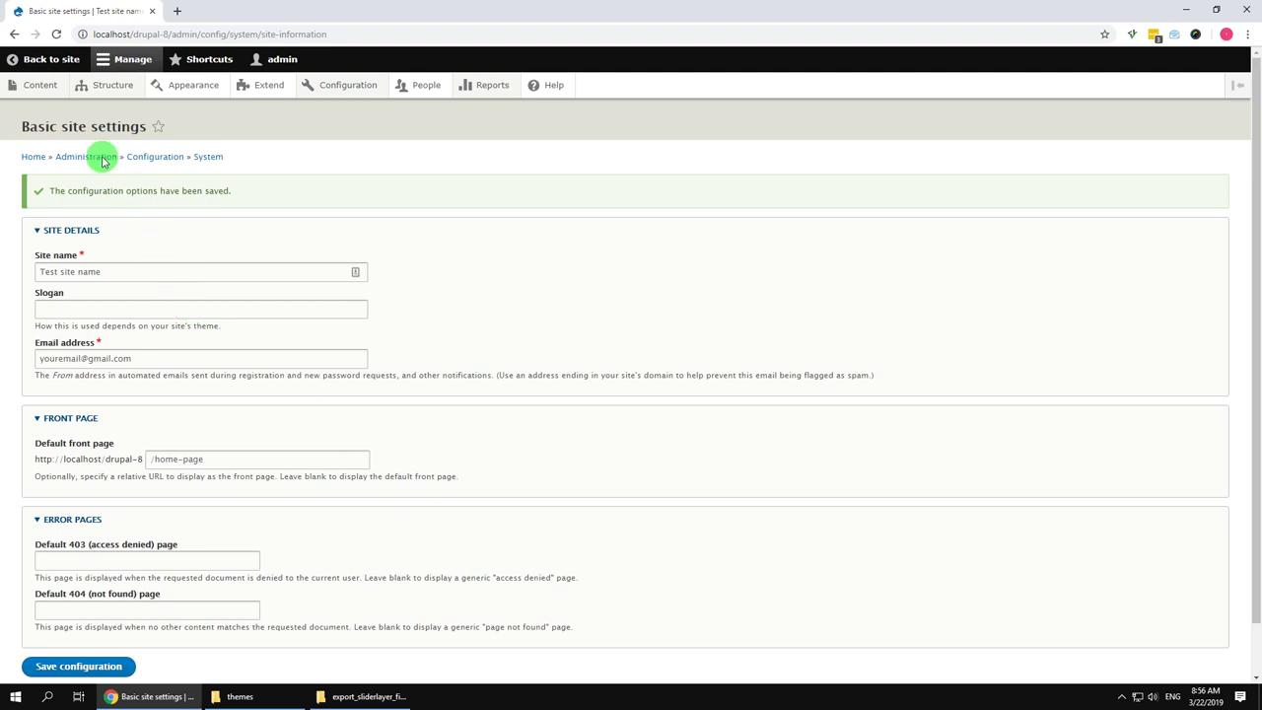
click(47, 60)
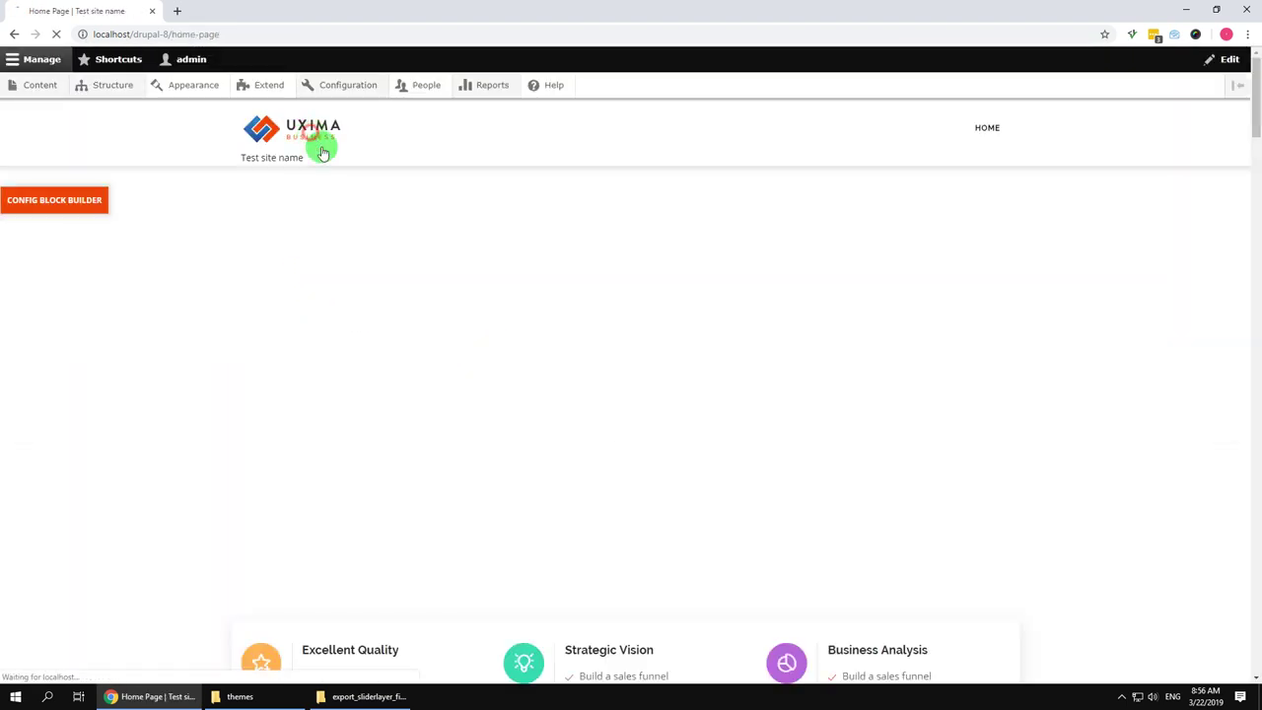
click(323, 151)
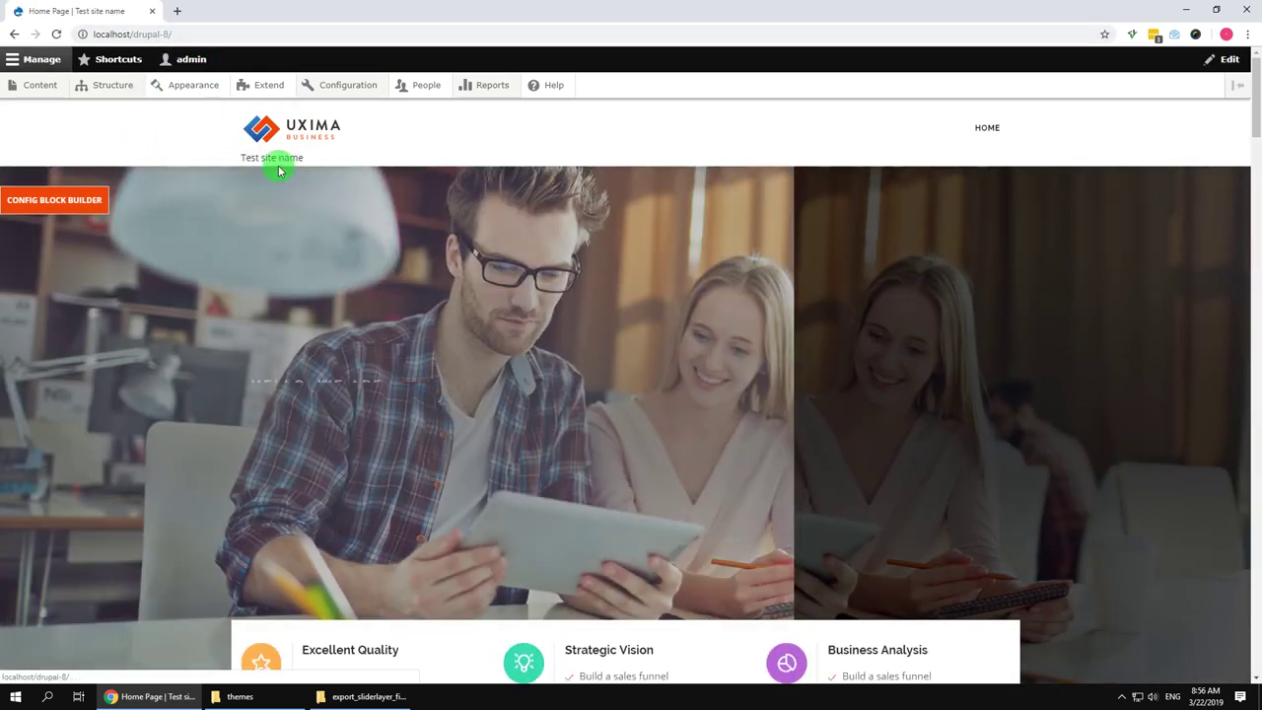
- Turn off the site name and site slogan in the Site branding block, save the block, and return to the site
mouse_move(113, 86)
click(108, 112)
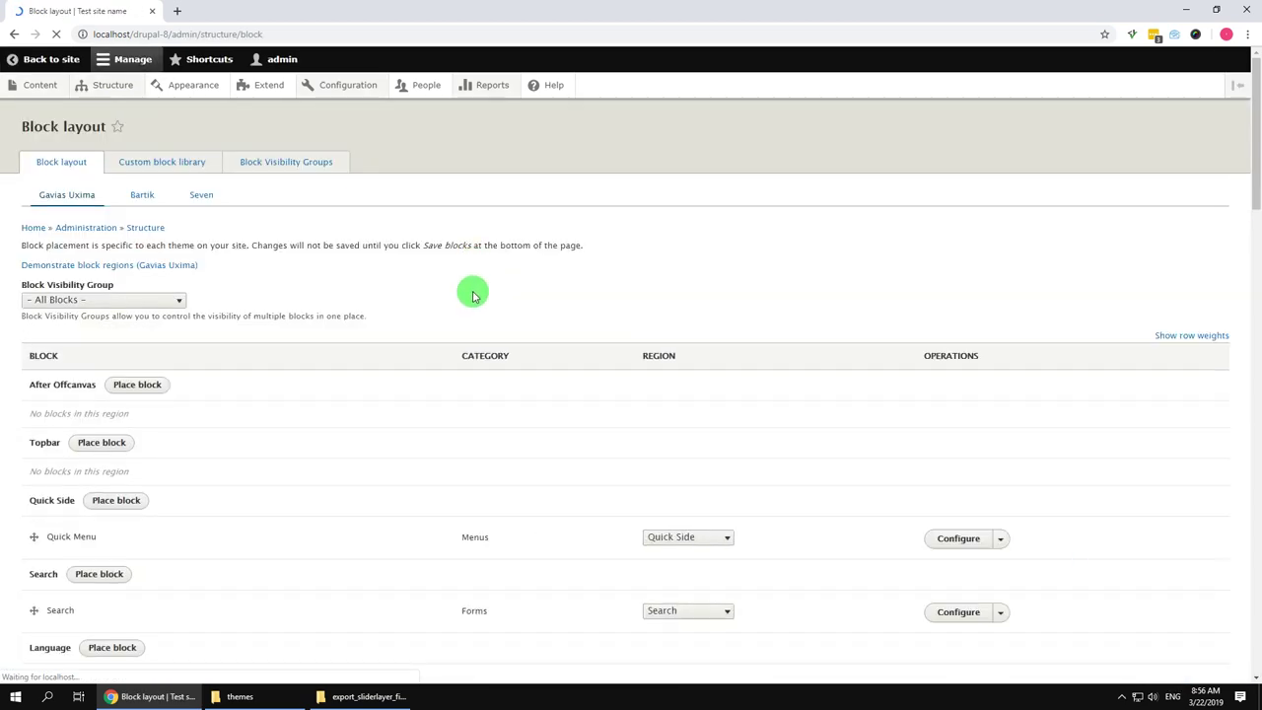
scroll(427, 355, down, 1)
scroll(420, 363, down, 4)
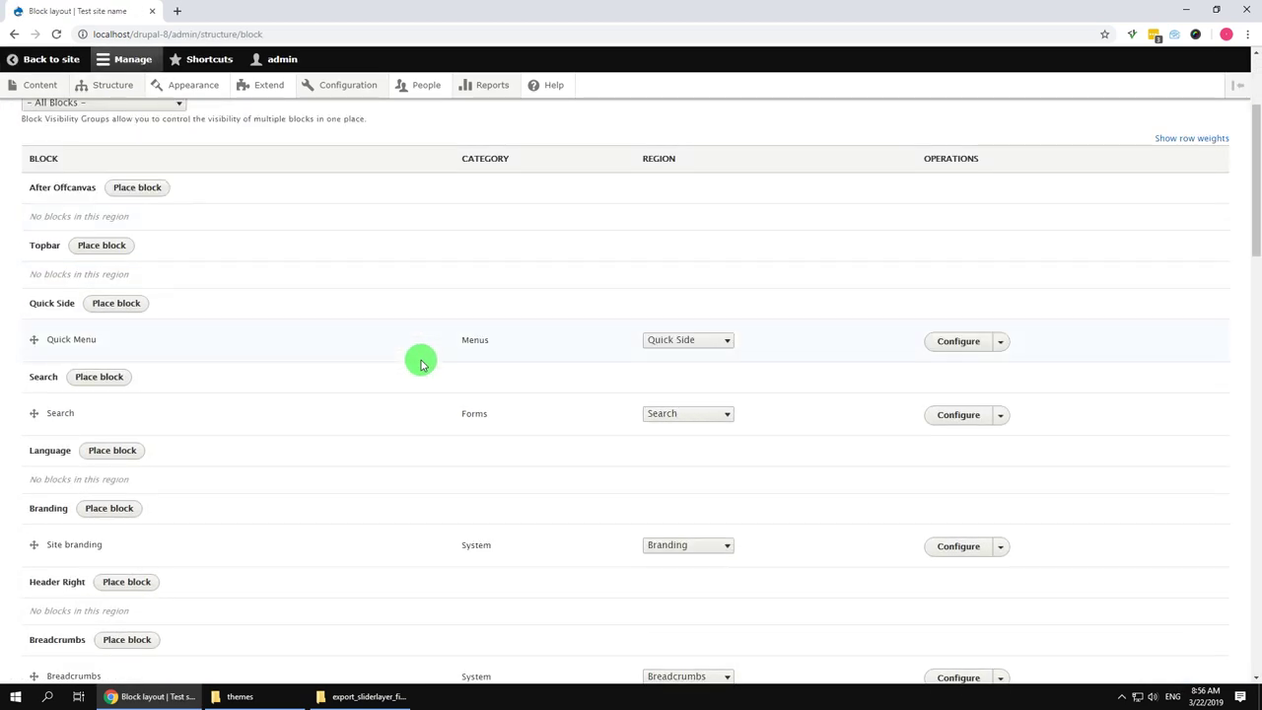
click(958, 415)
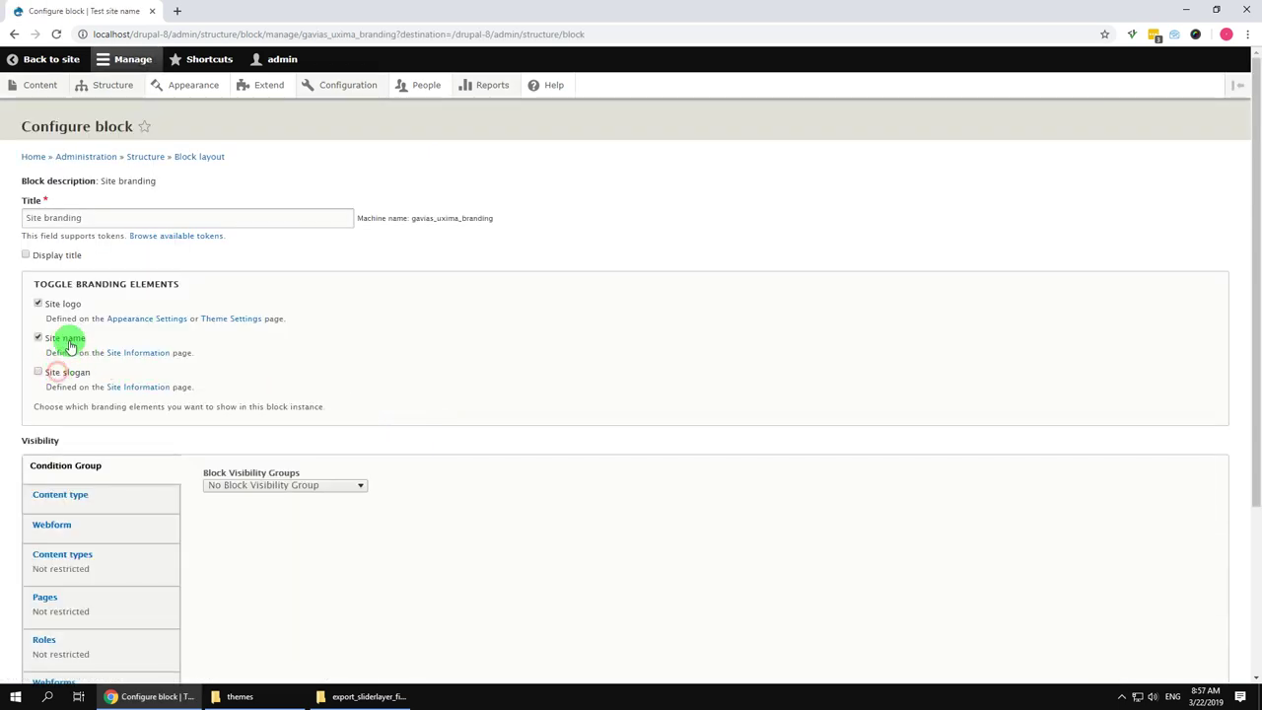
click(69, 345)
scroll(63, 513, down, 4)
click(45, 616)
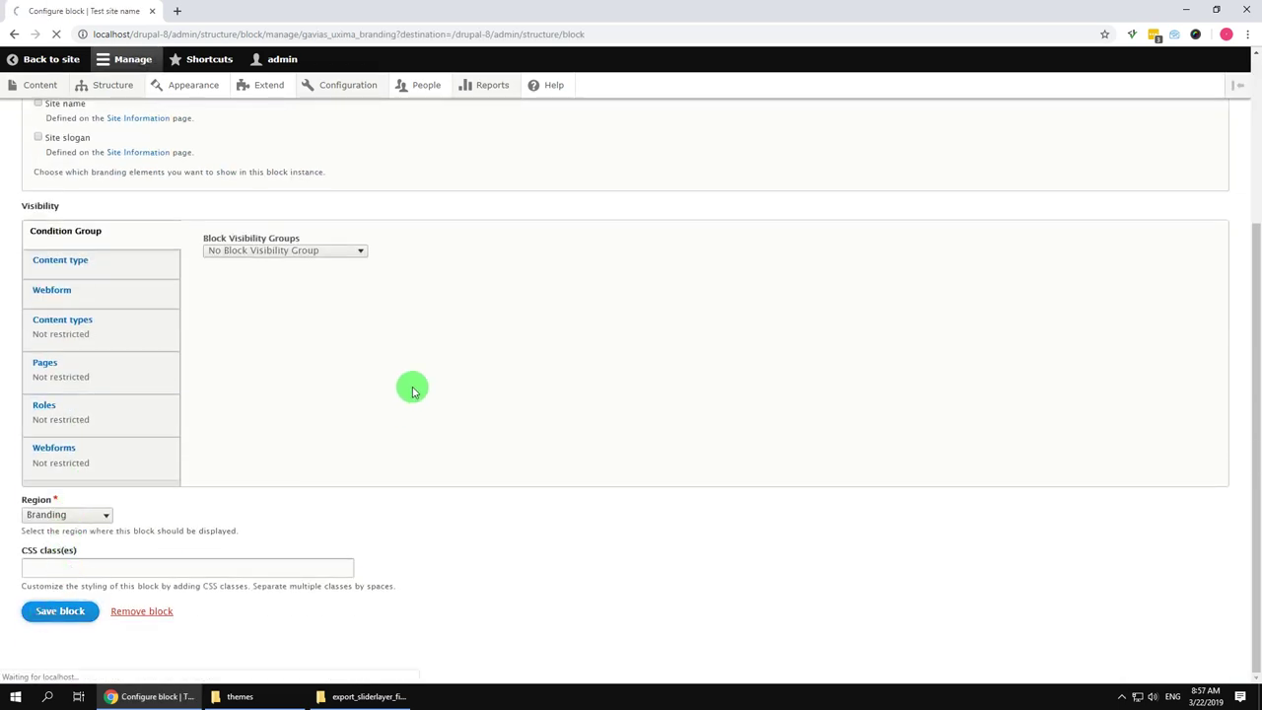
click(60, 66)
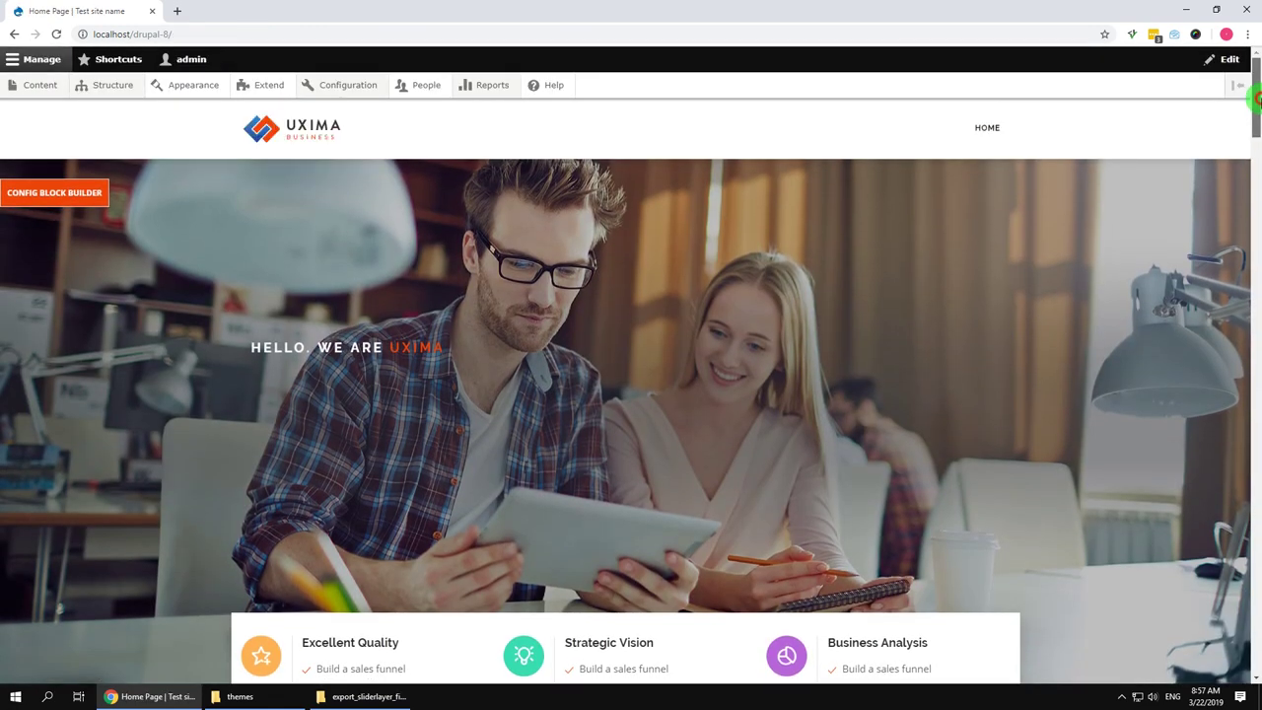
- Place a Webform block titled "Webform – Contact" in the Other region, using the Contact webform with title display off, and save it
drag(1257, 96, 1212, 598)
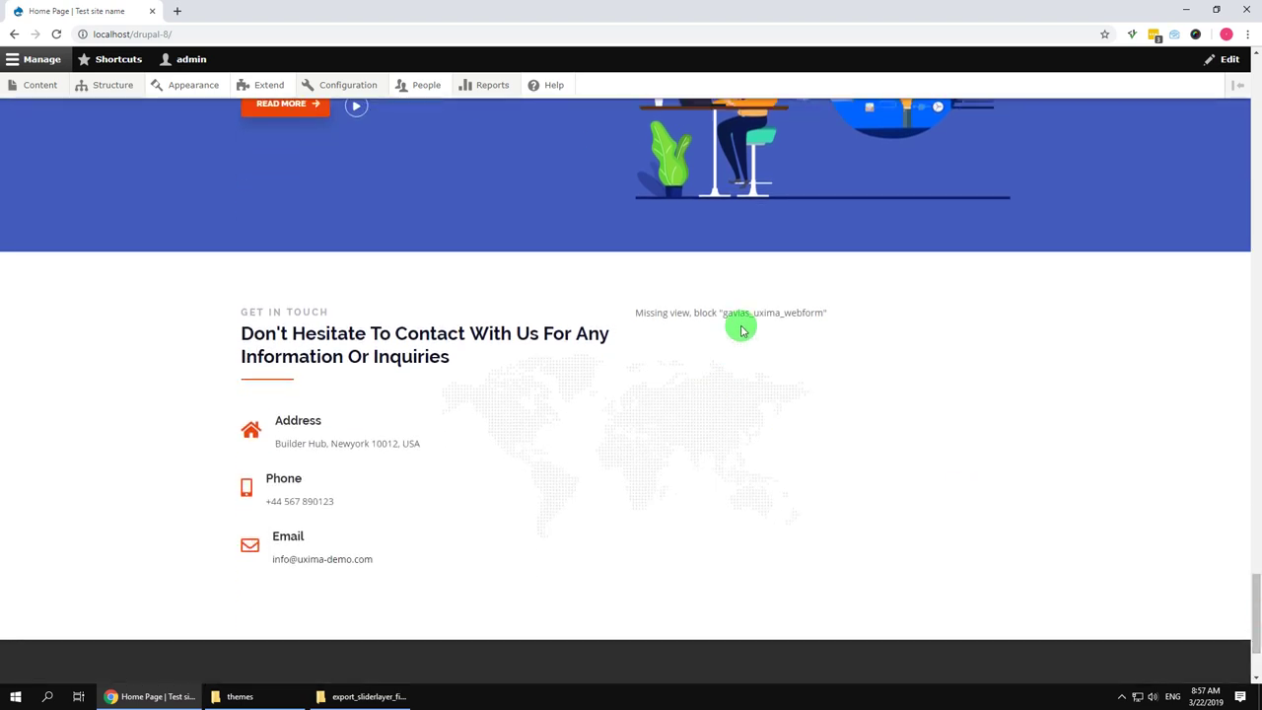
click(98, 114)
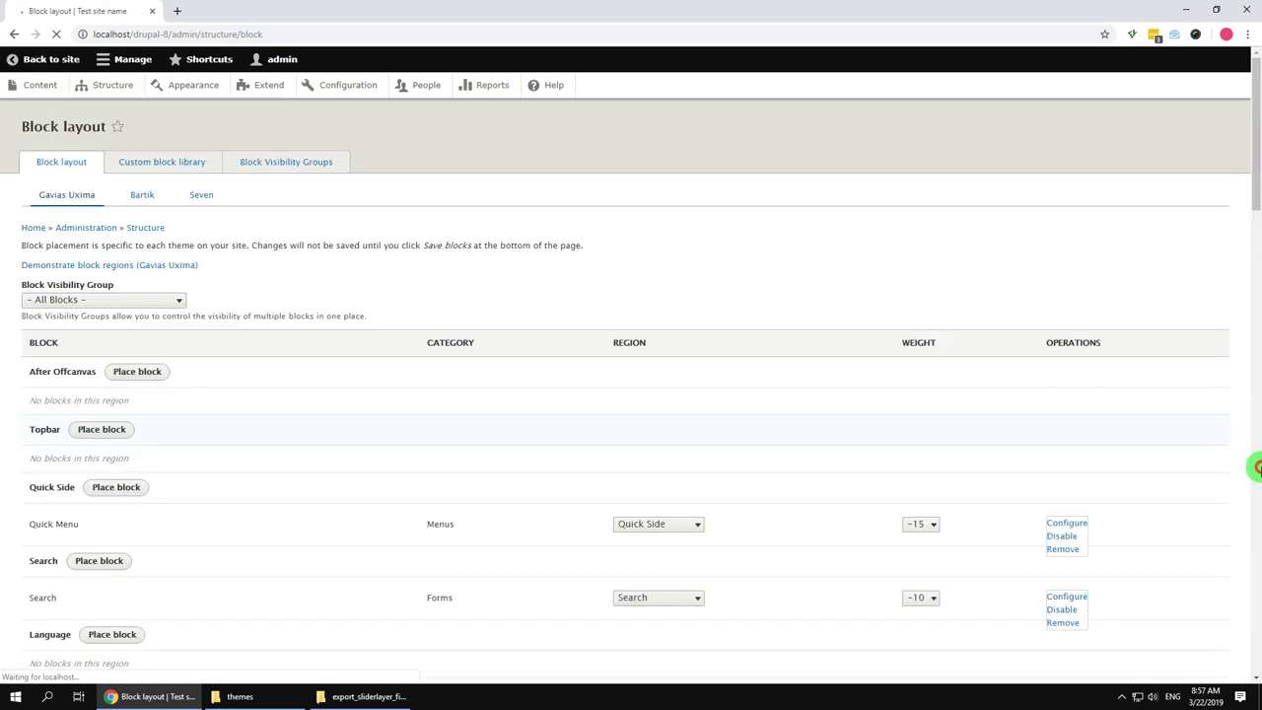
drag(1258, 468, 1257, 600)
click(97, 407)
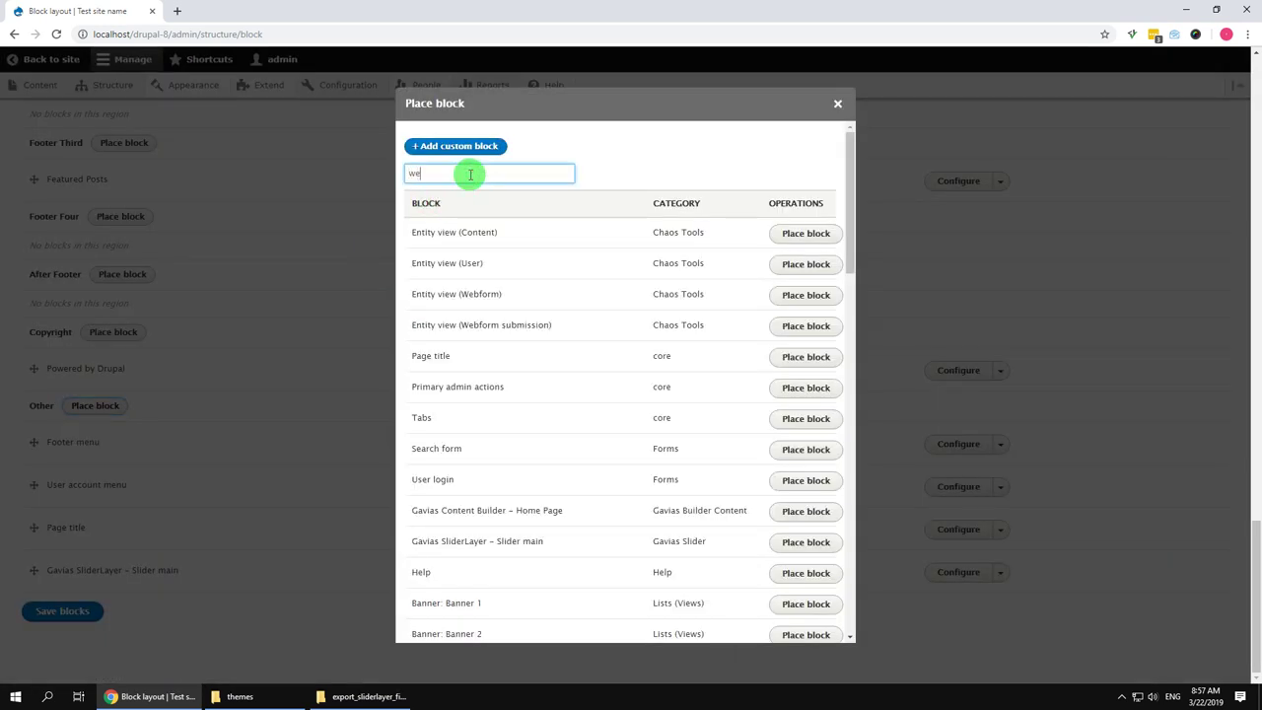
click(765, 327)
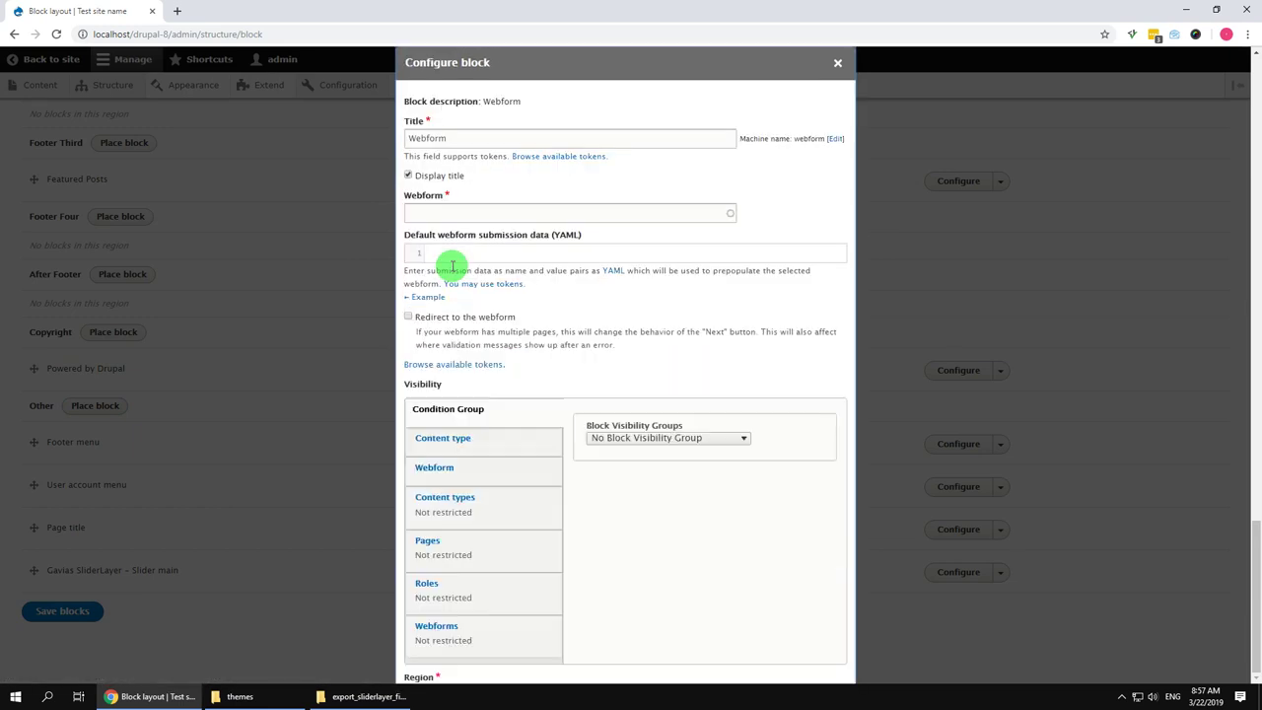
click(450, 266)
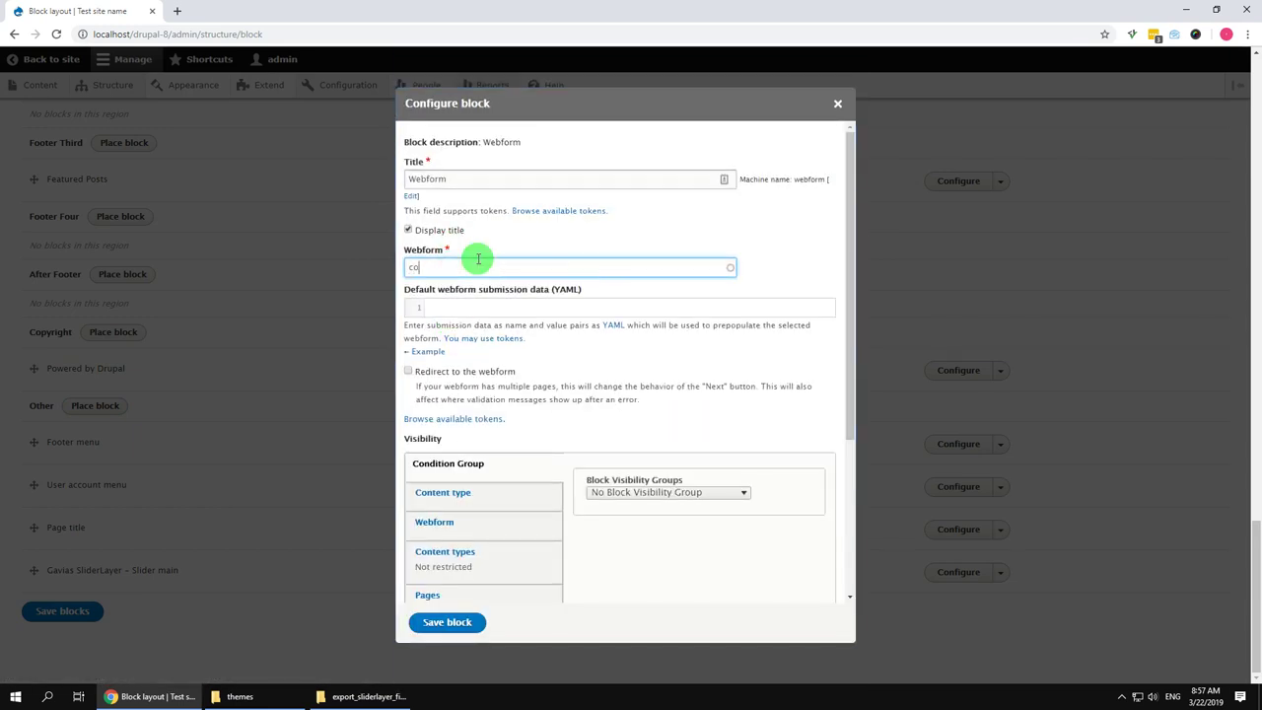
click(418, 287)
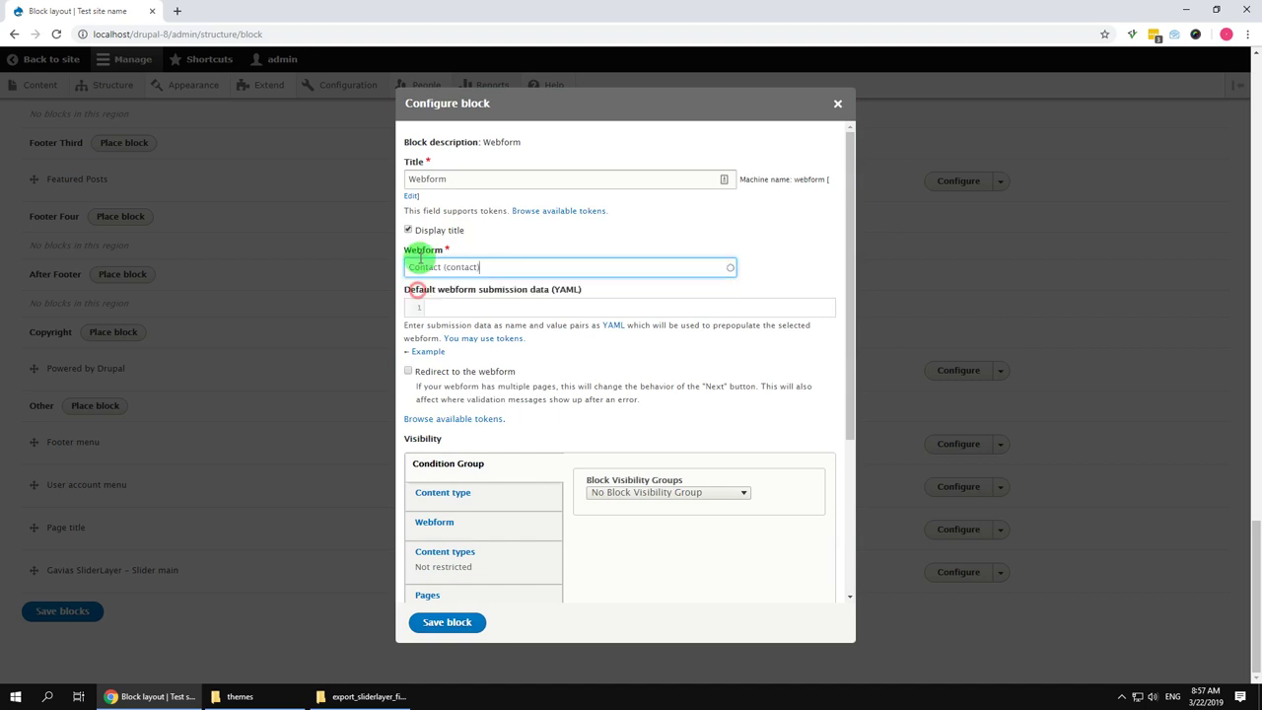
click(484, 179)
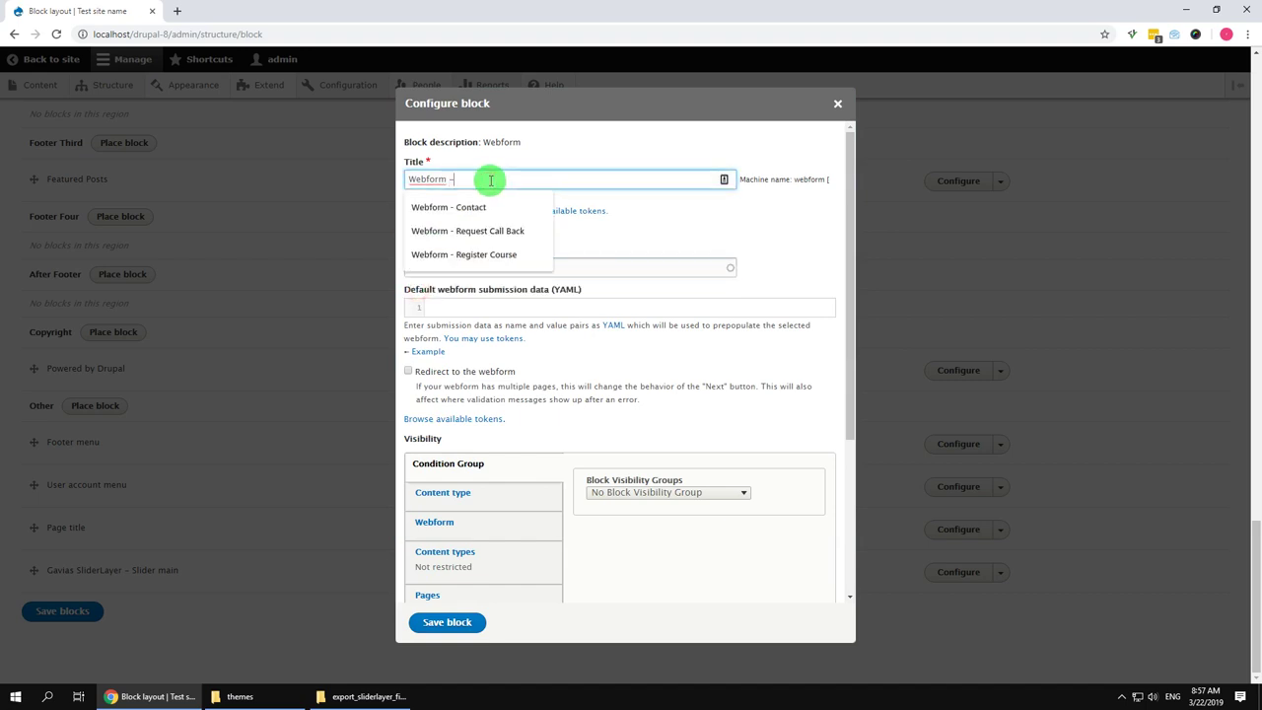
click(459, 208)
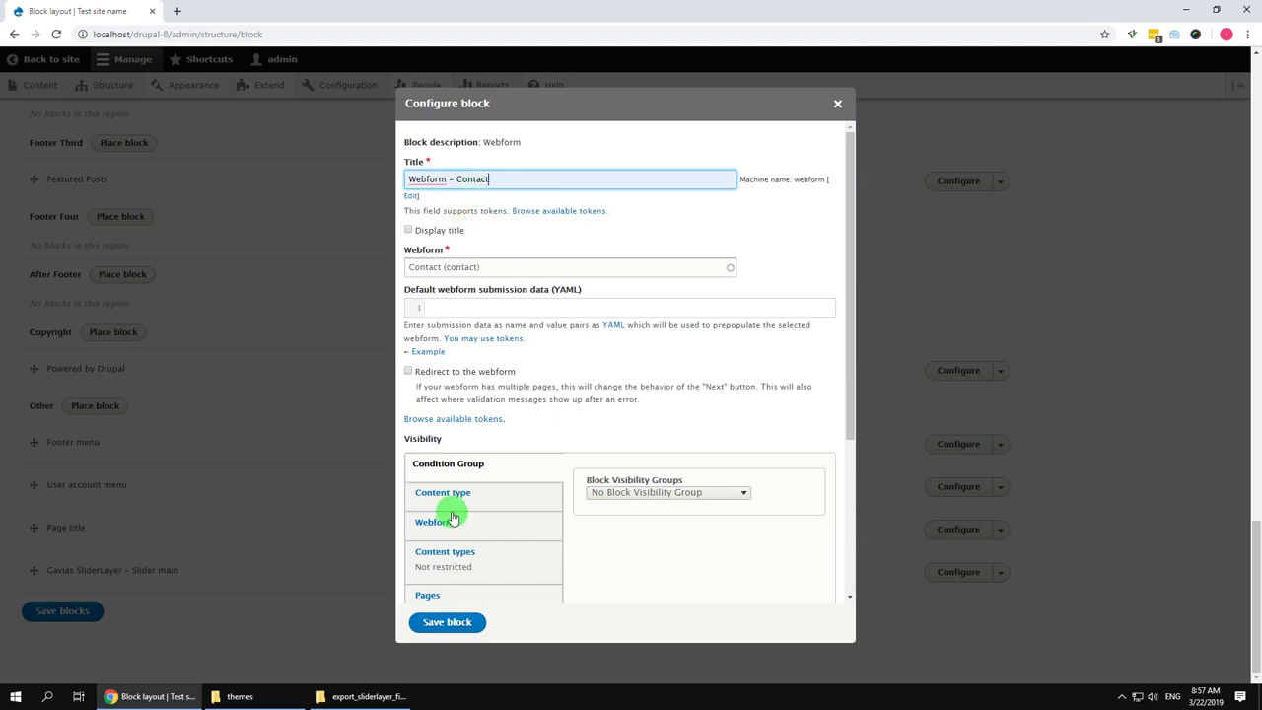
click(445, 635)
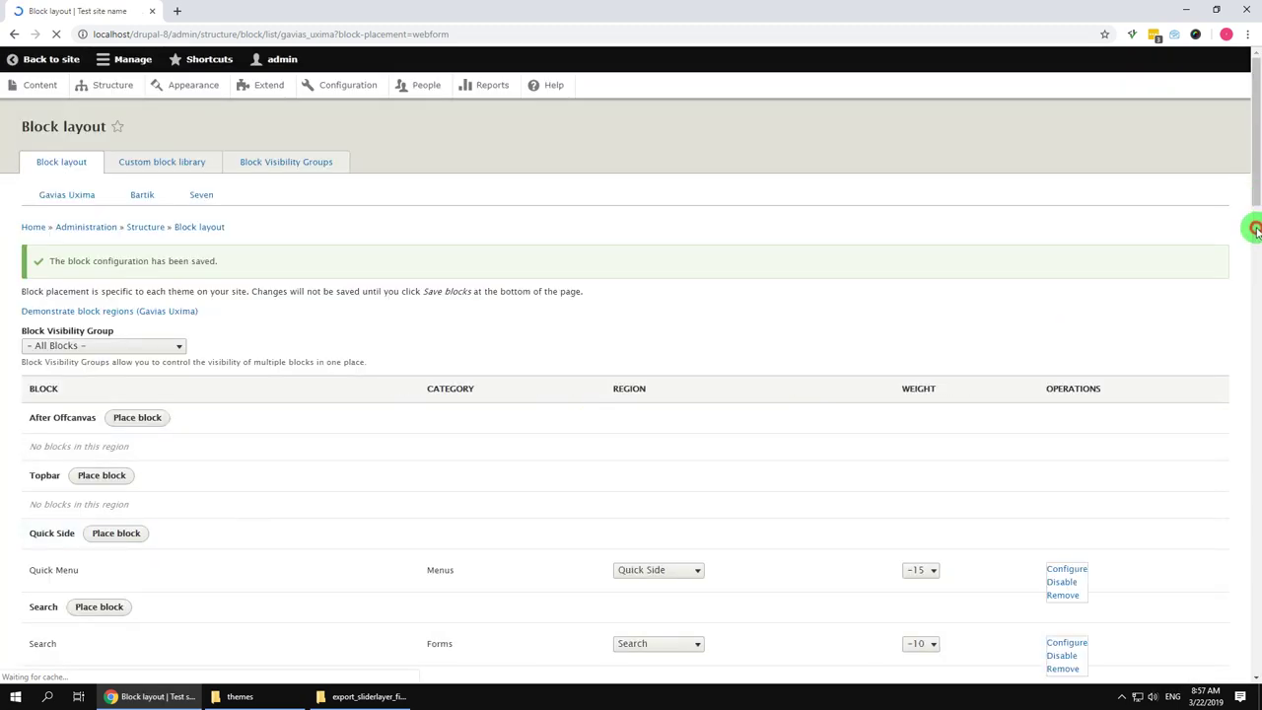
- Place another Webform block titled "Webform – Request Call Back" in the Other region, using the Request Call Back webform with title display off, and save it
drag(1255, 229, 1258, 434)
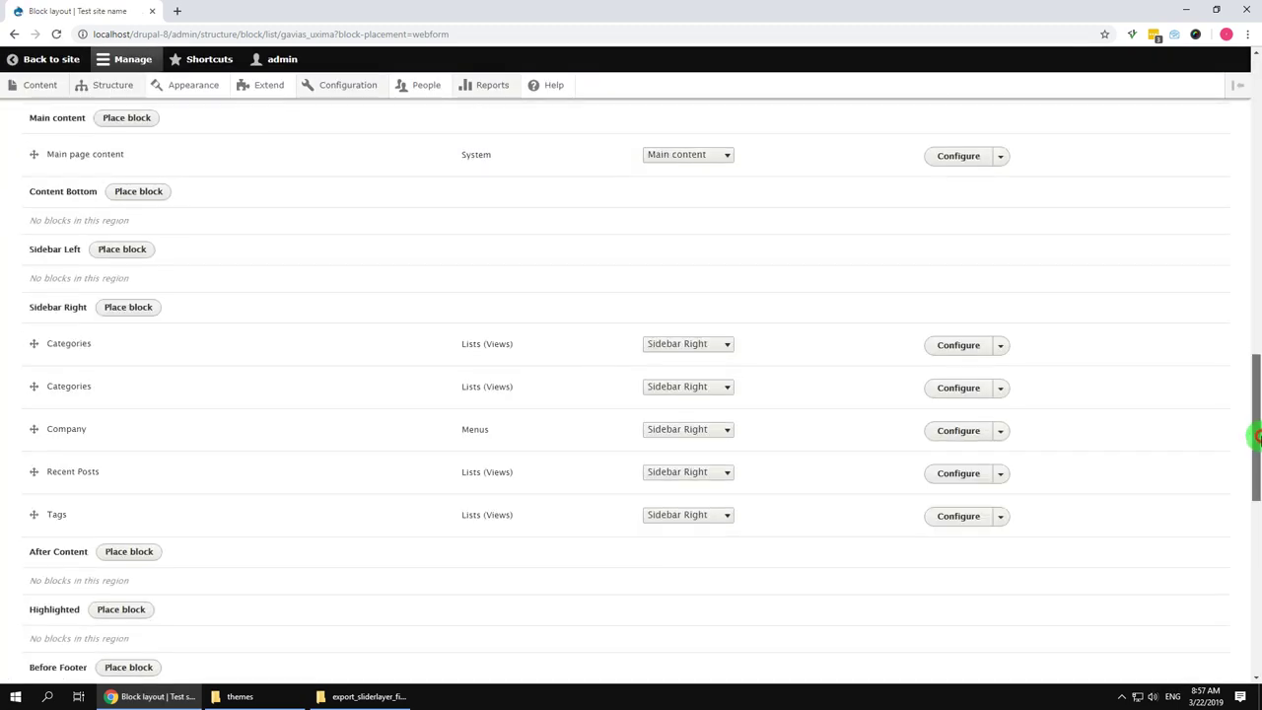
scroll(327, 536, down, 8)
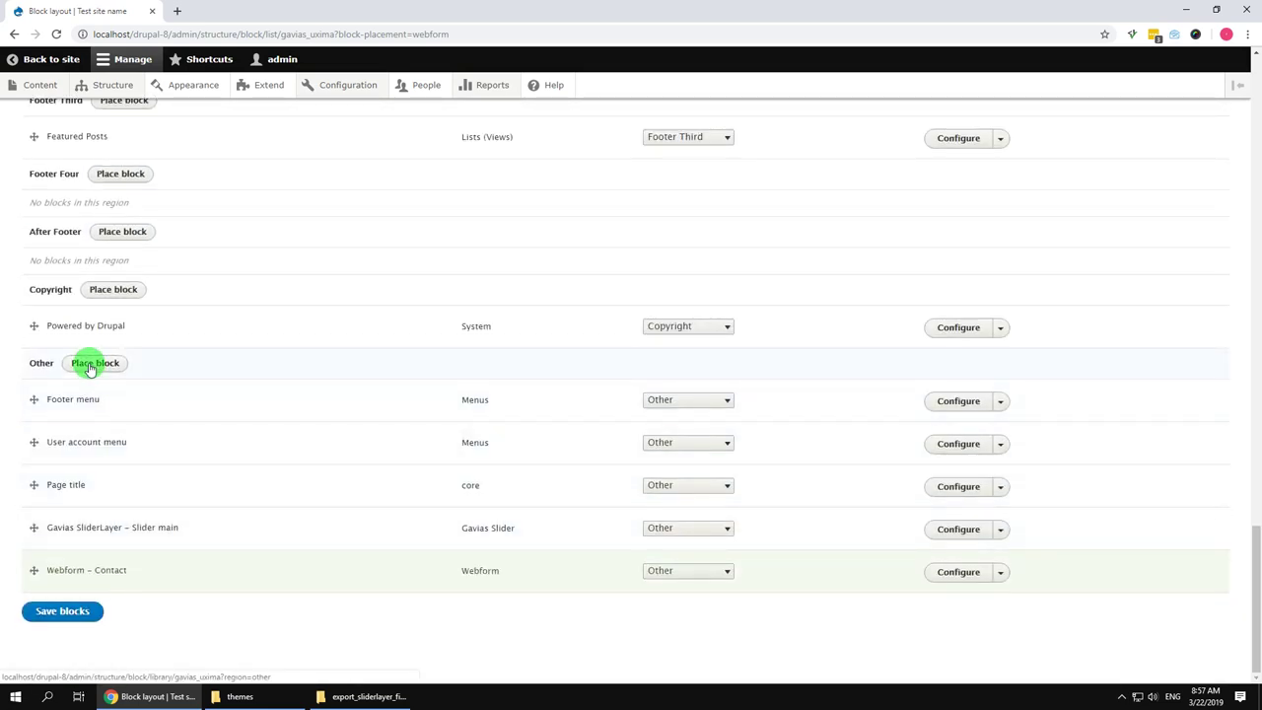
click(90, 365)
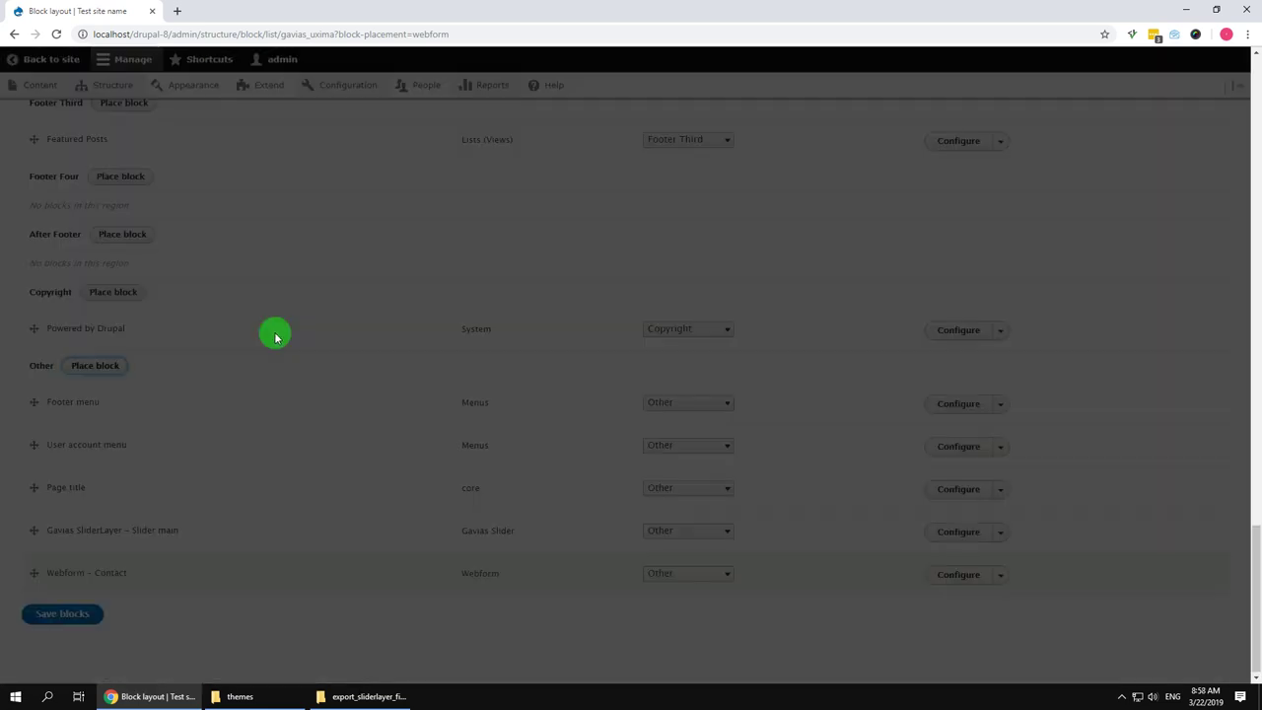
text(we)
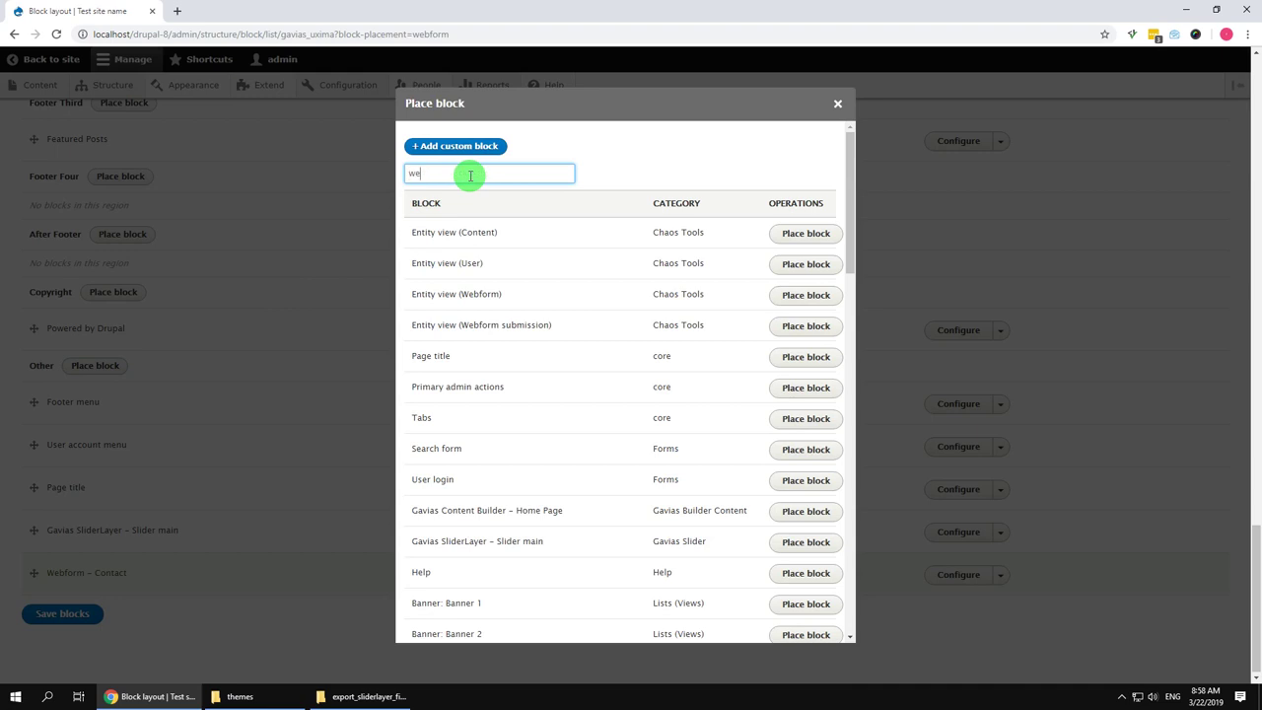
text(b)
click(762, 301)
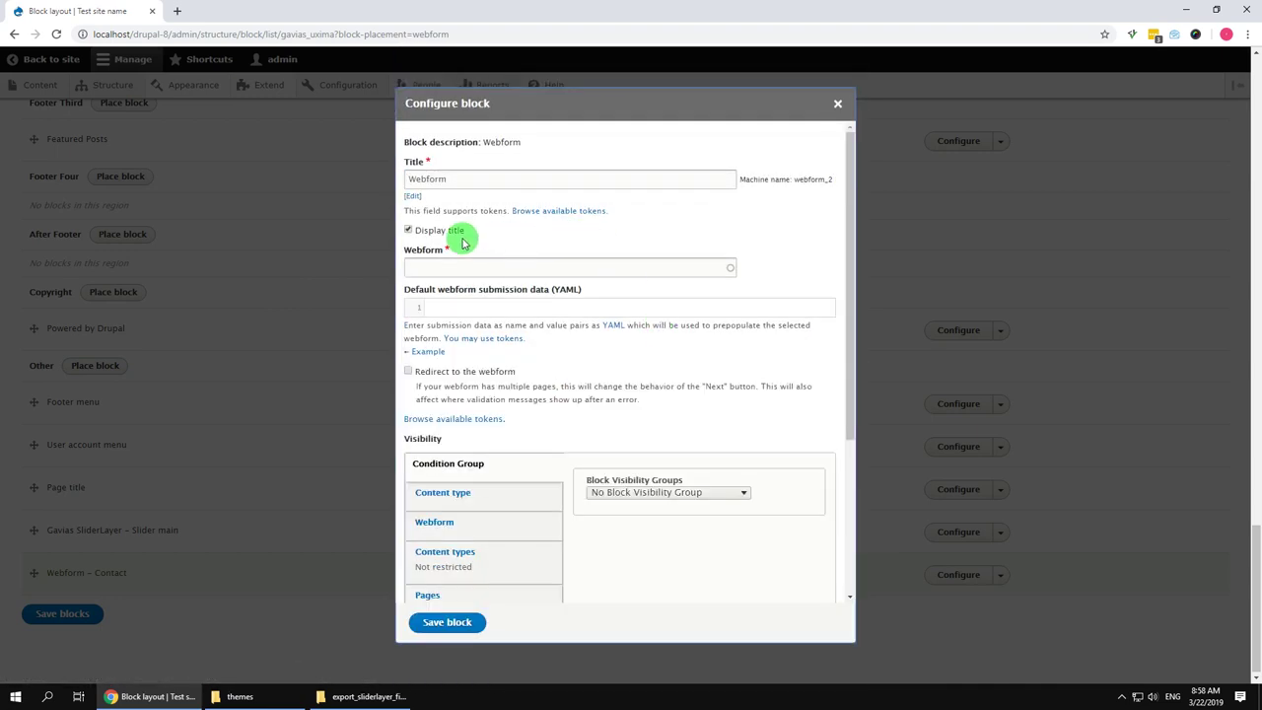
click(466, 177)
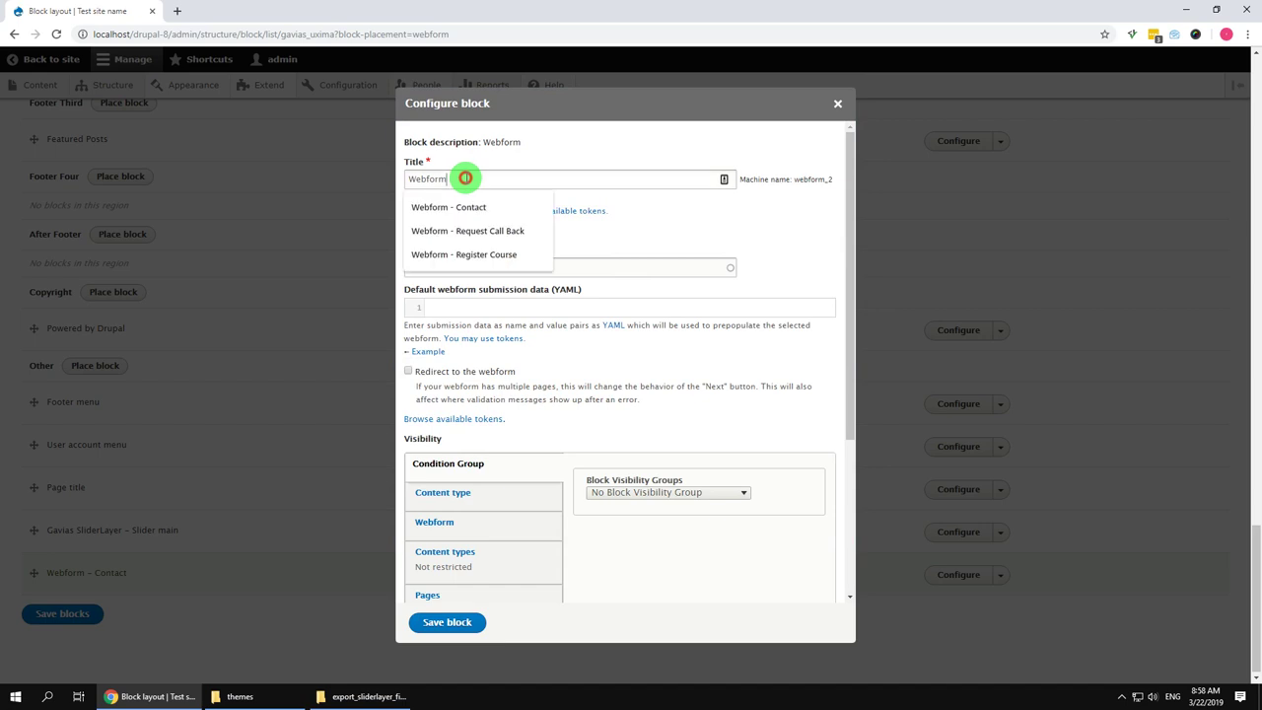
click(494, 234)
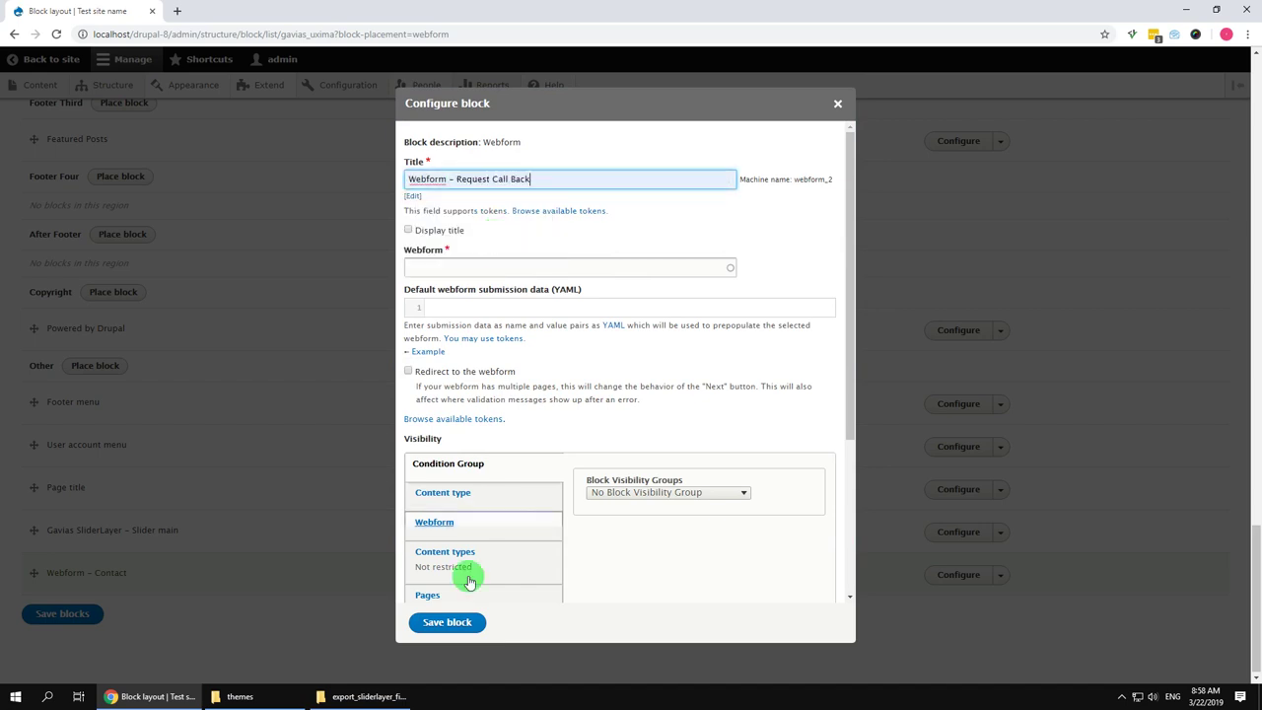
click(450, 621)
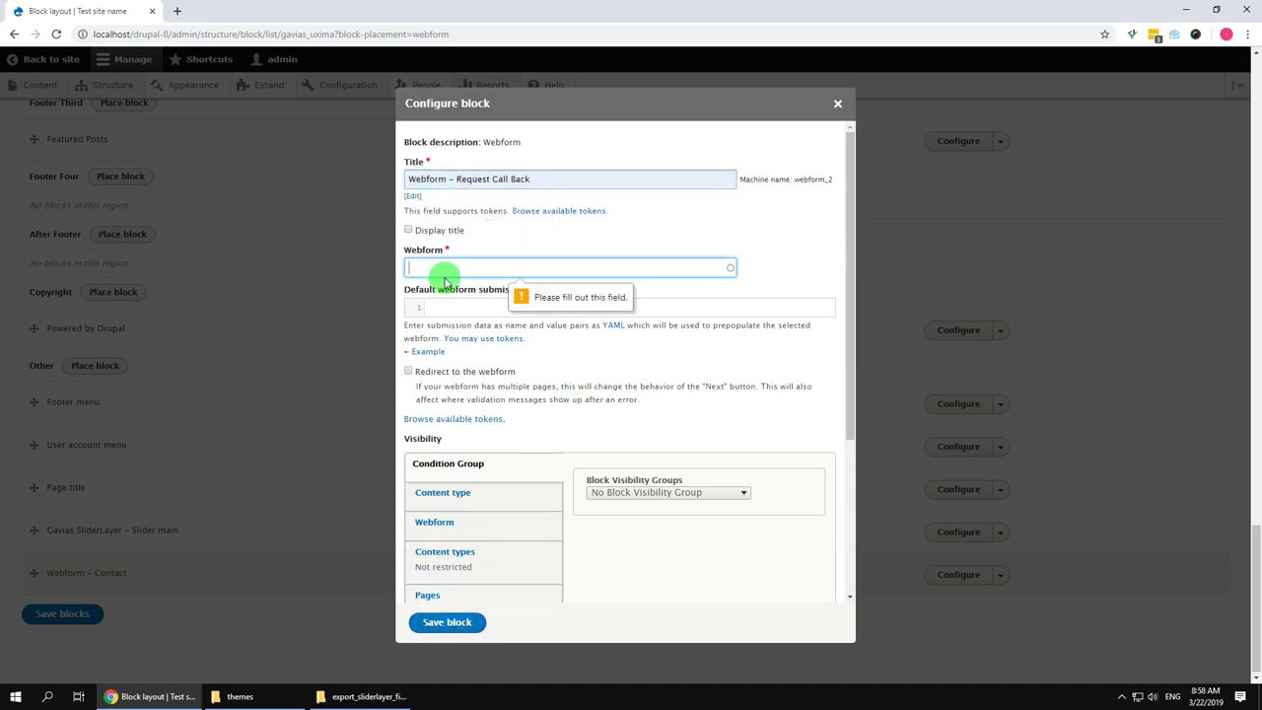
text(re)
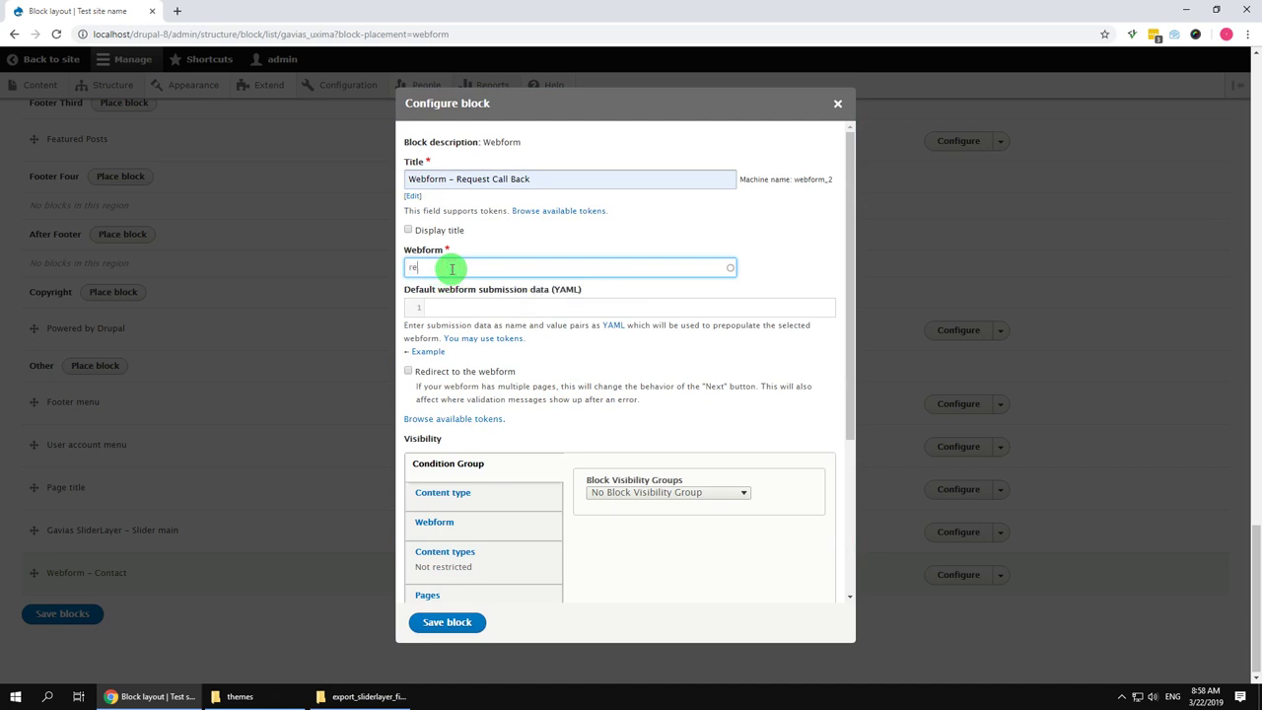
click(445, 282)
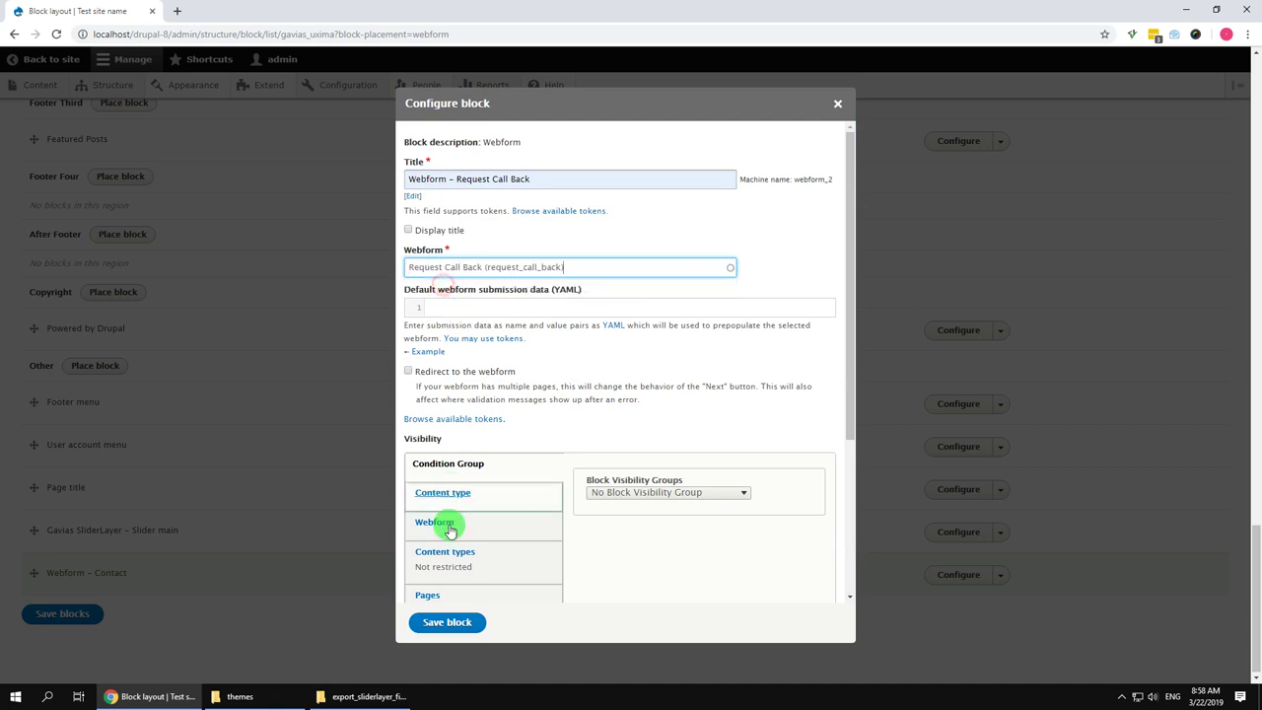
click(447, 622)
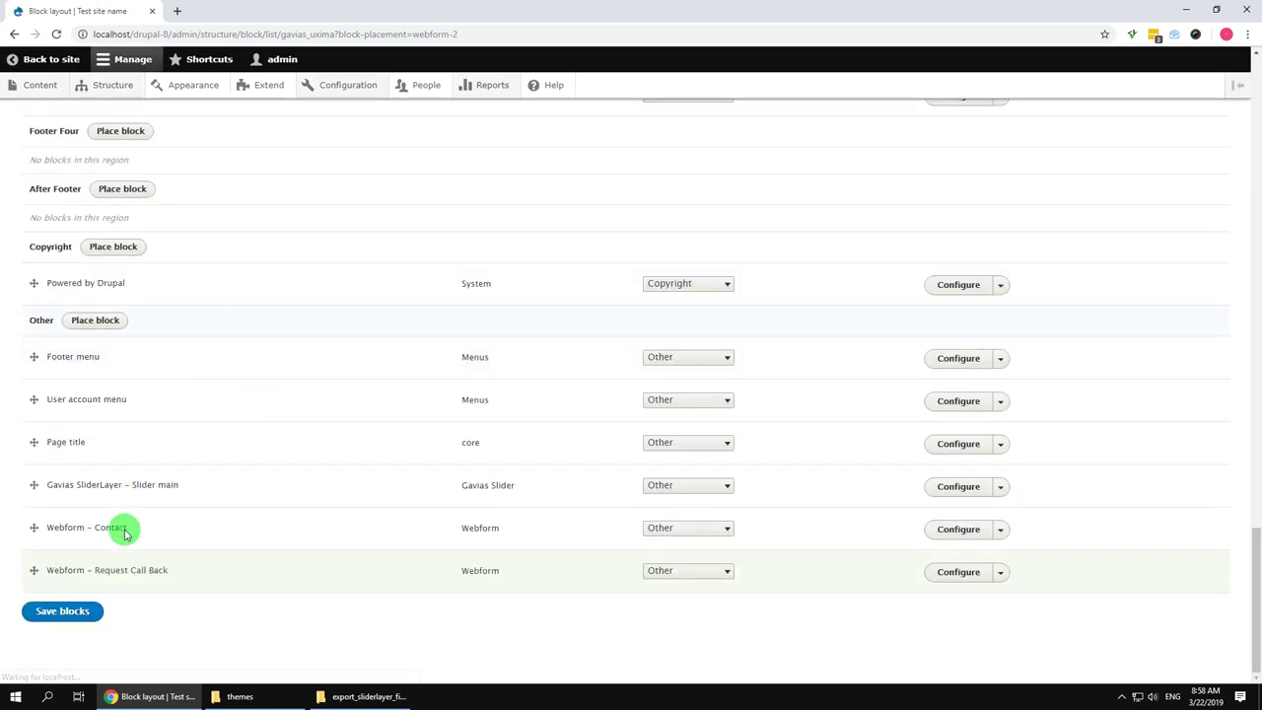
- Open the site's front page in a new browser tab and open the Home Page content in the block builder
right_click(51, 61)
click(109, 77)
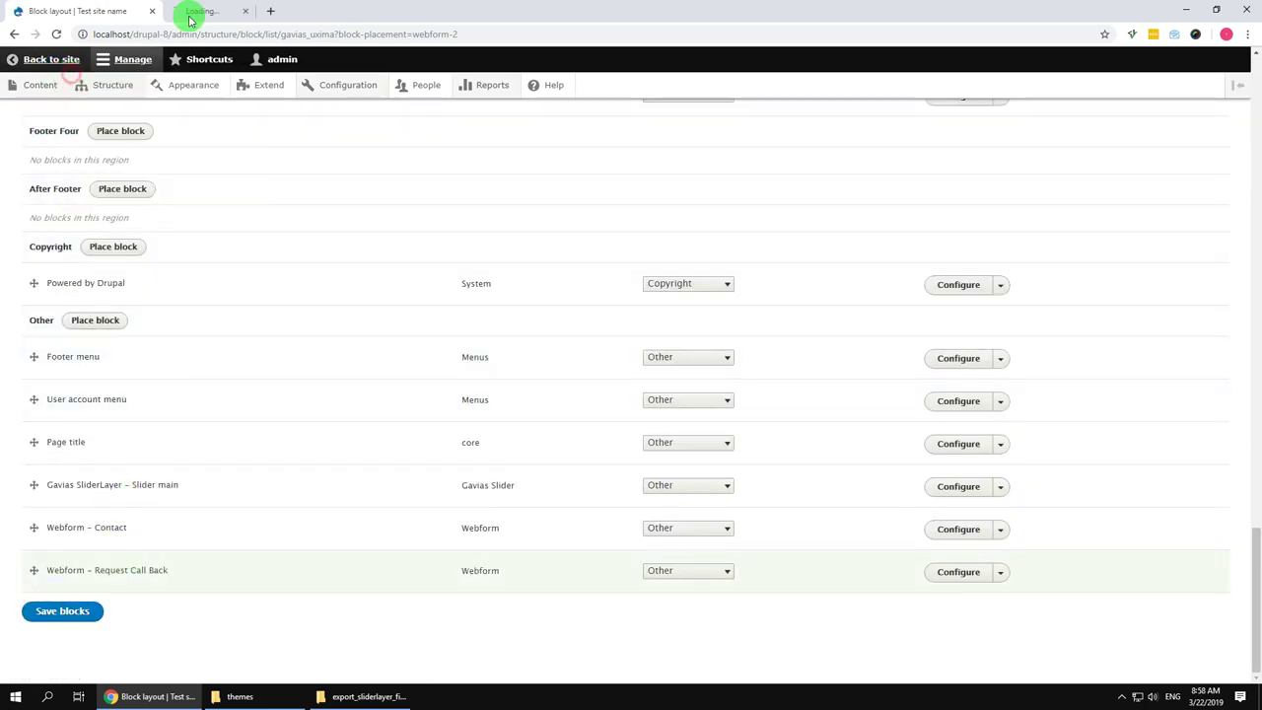
click(197, 11)
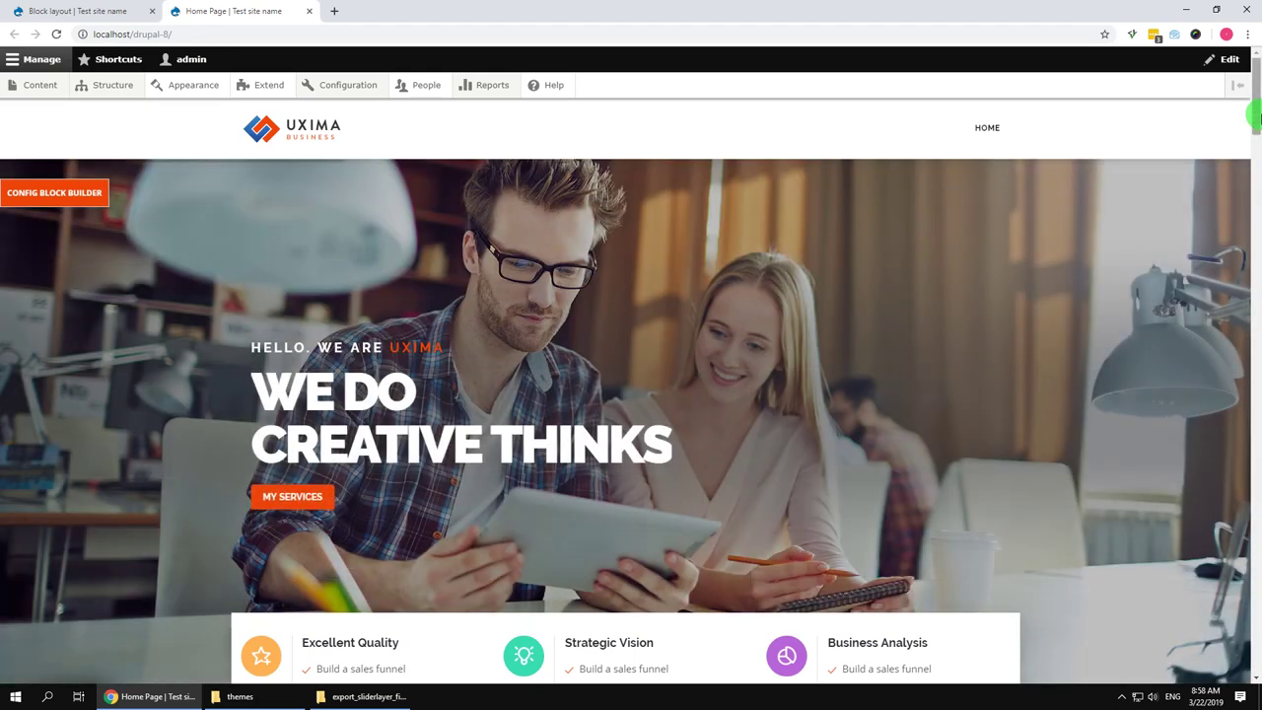
mouse_move(1258, 116)
mouse_down()
mouse_move(1234, 431)
mouse_move(1254, 638)
mouse_move(1219, 623)
mouse_move(1254, 325)
mouse_move(1254, 126)
mouse_up()
scroll(220, 305, up, 5)
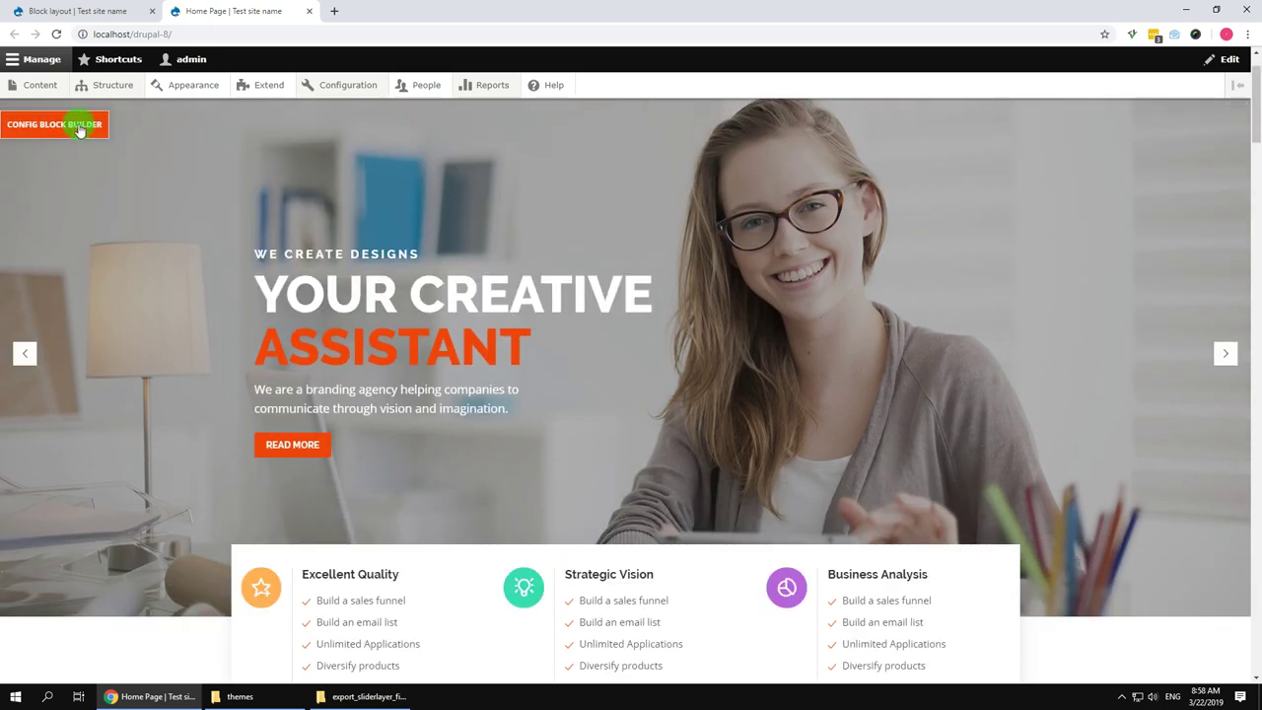
click(80, 127)
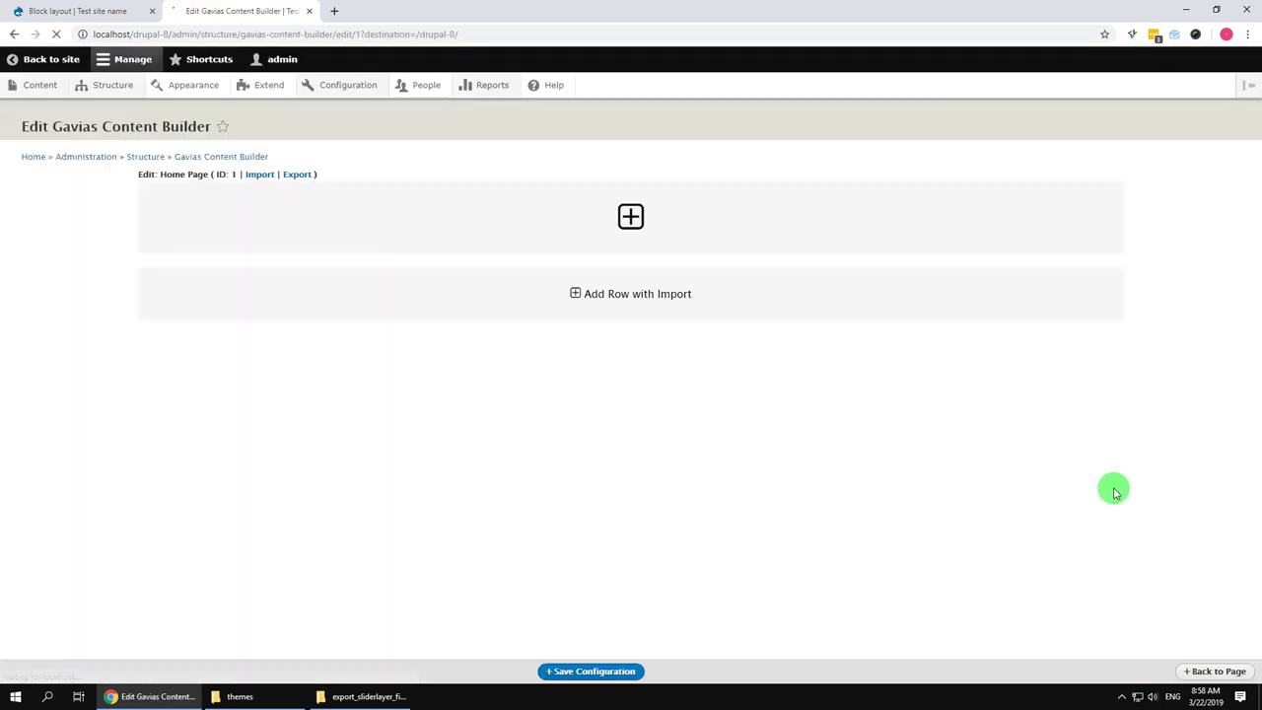
- Set the Drupal block of the "Webform – Request Call Back" element to Webform – Request Call Back and update the element
scroll(1139, 461, down, 3)
scroll(1139, 461, down, 10)
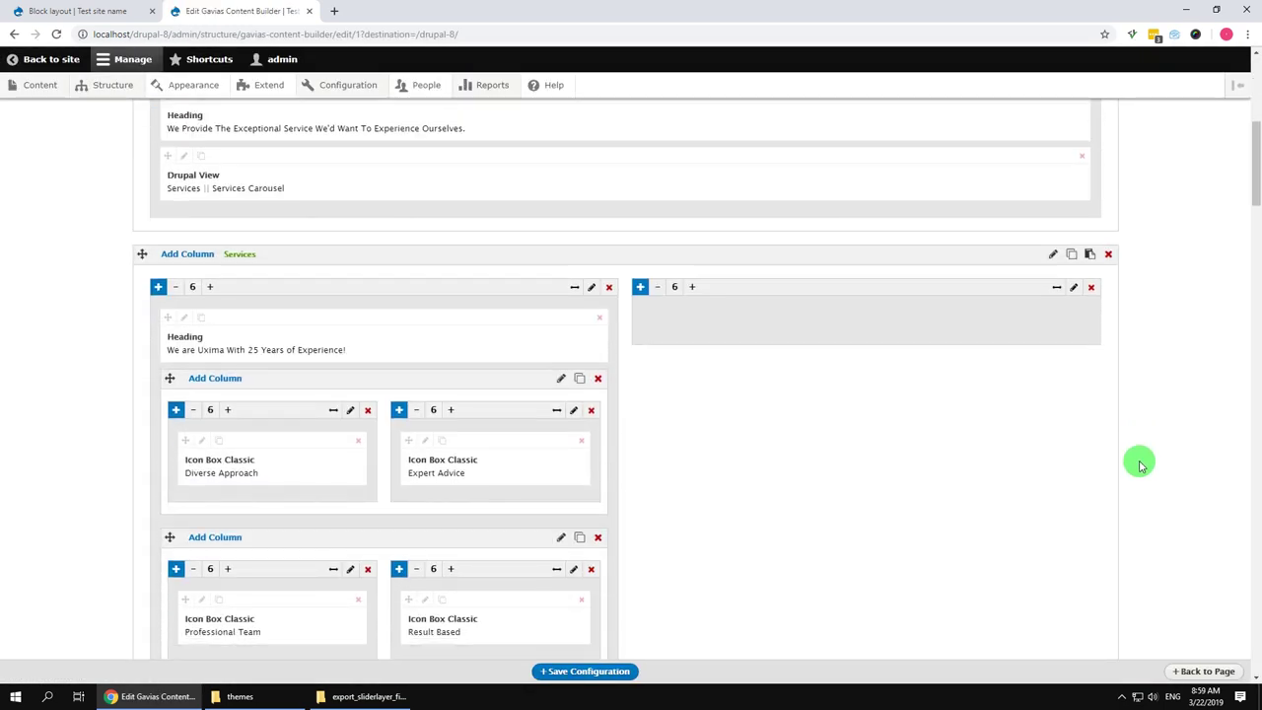
scroll(1139, 462, down, 6)
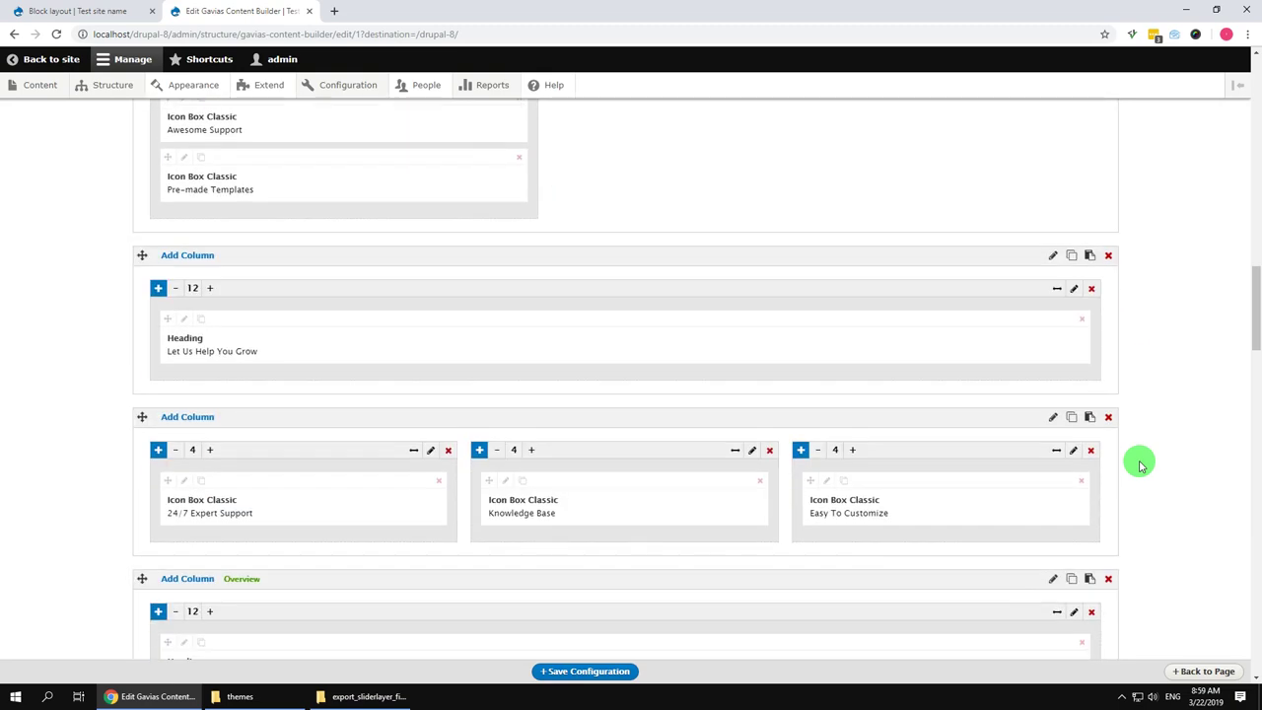
scroll(1253, 387, down, 3)
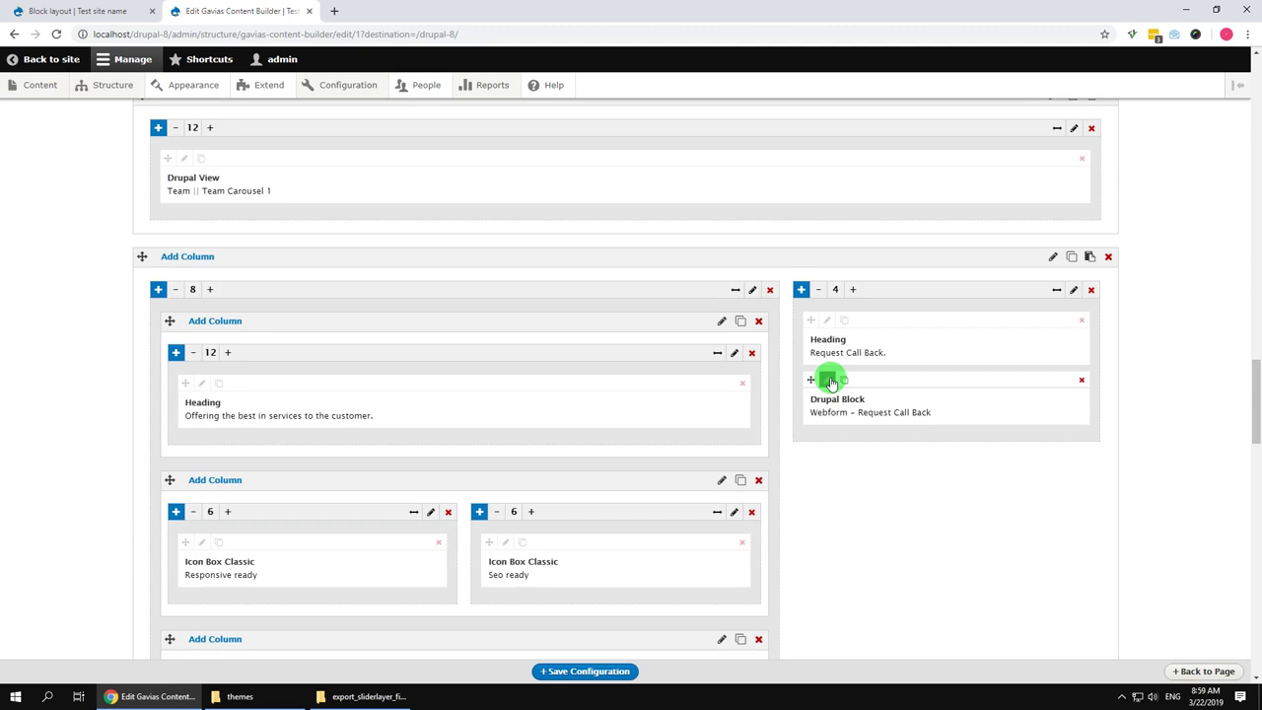
click(829, 380)
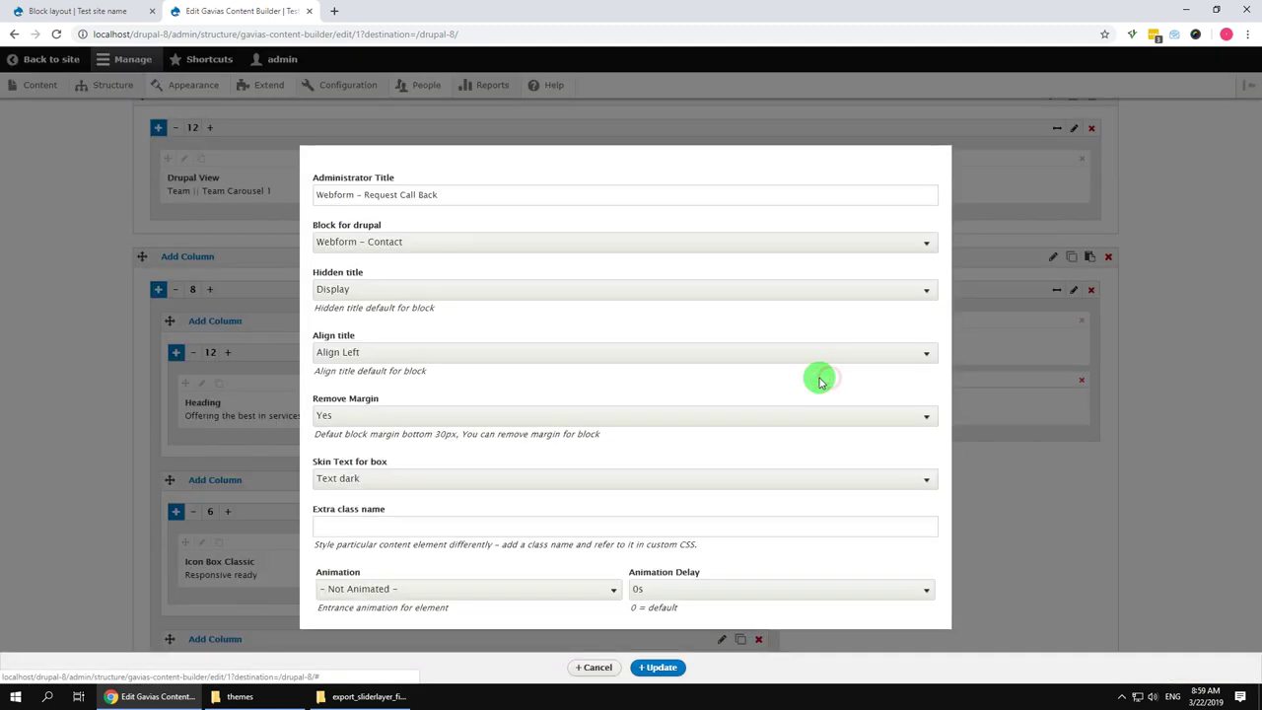
click(417, 243)
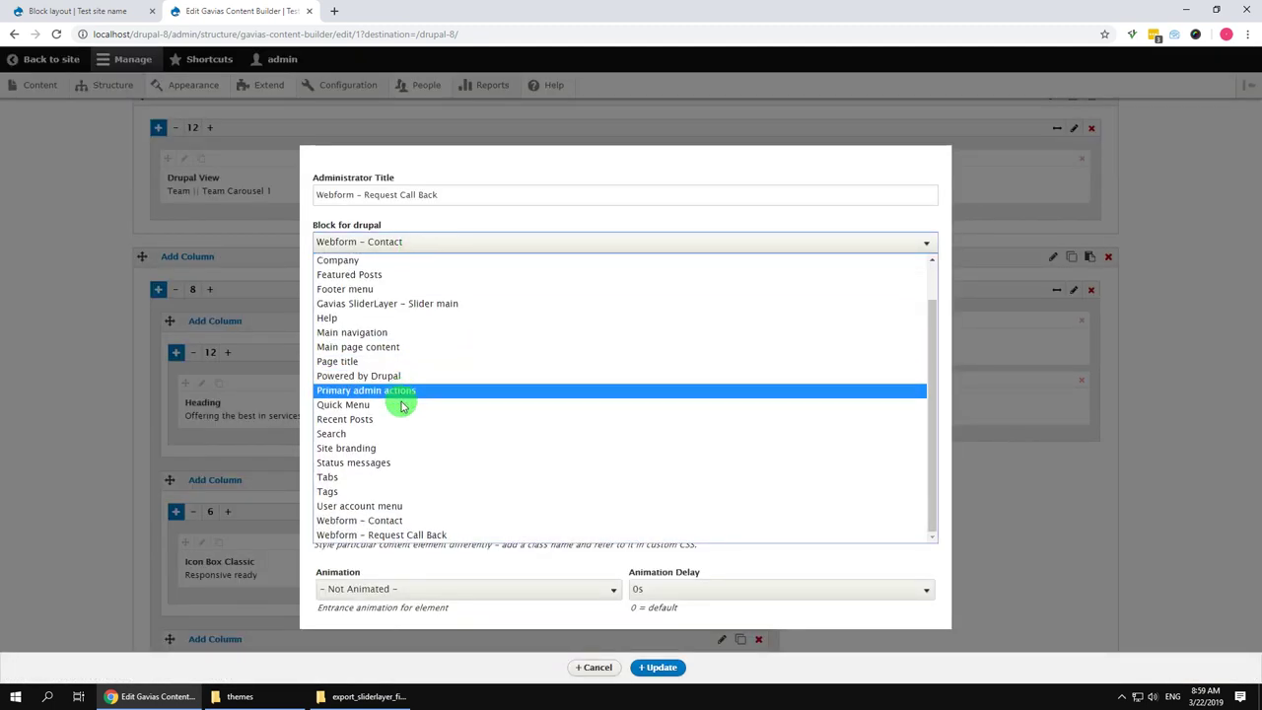
click(417, 530)
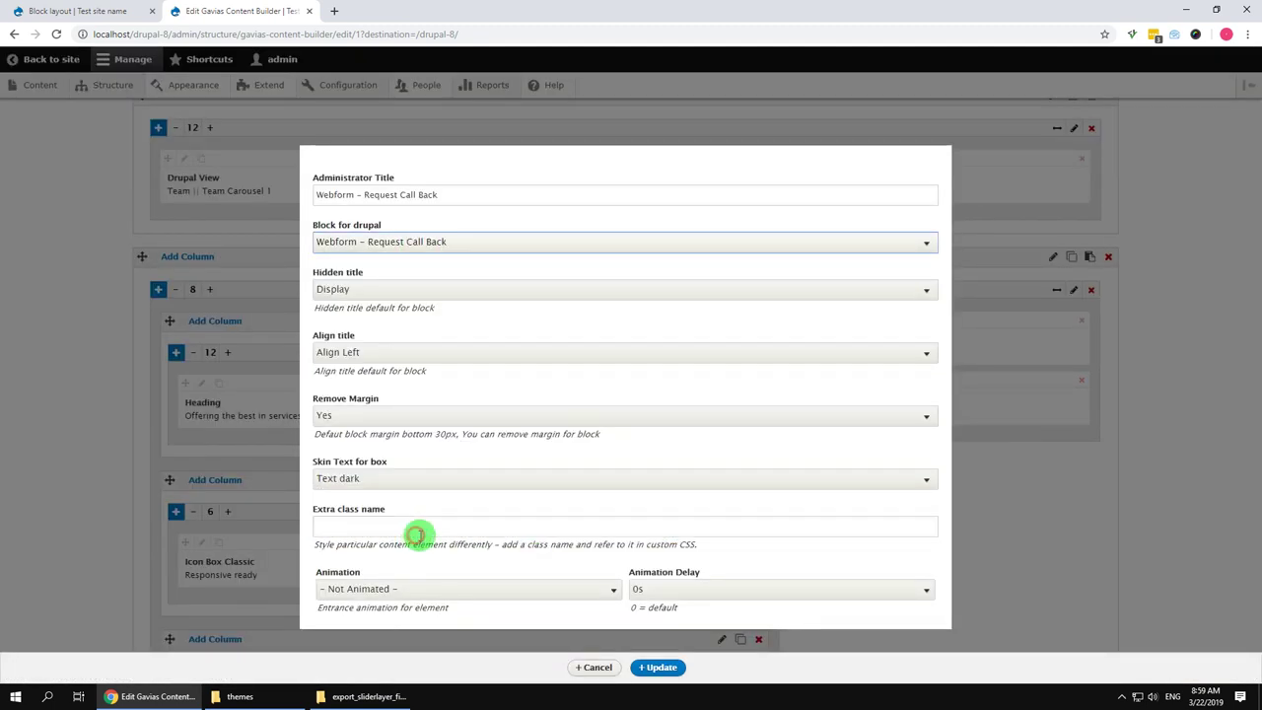
click(658, 667)
- Set the Drupal block of the "Webform – Contact" element to Webform – Contact, update it, save the configuration and return to the front page
scroll(994, 572, down, 3)
scroll(994, 572, down, 9)
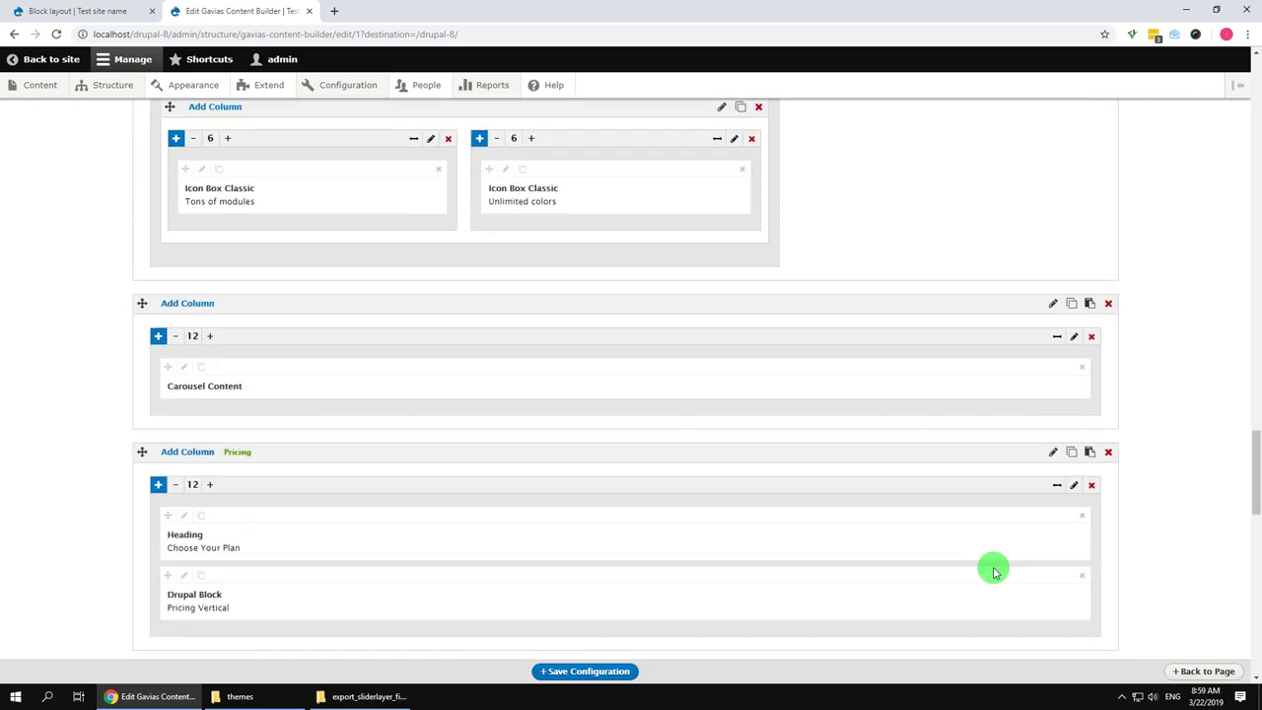
scroll(986, 567, down, 2)
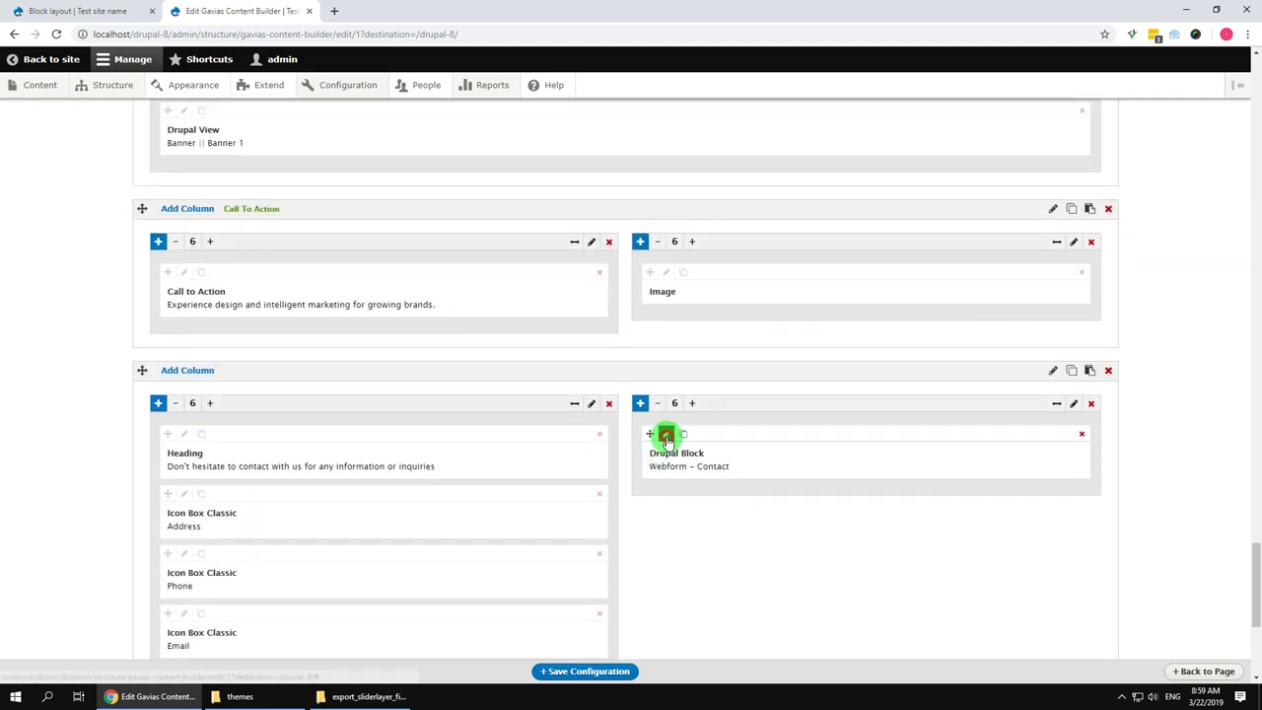
click(667, 436)
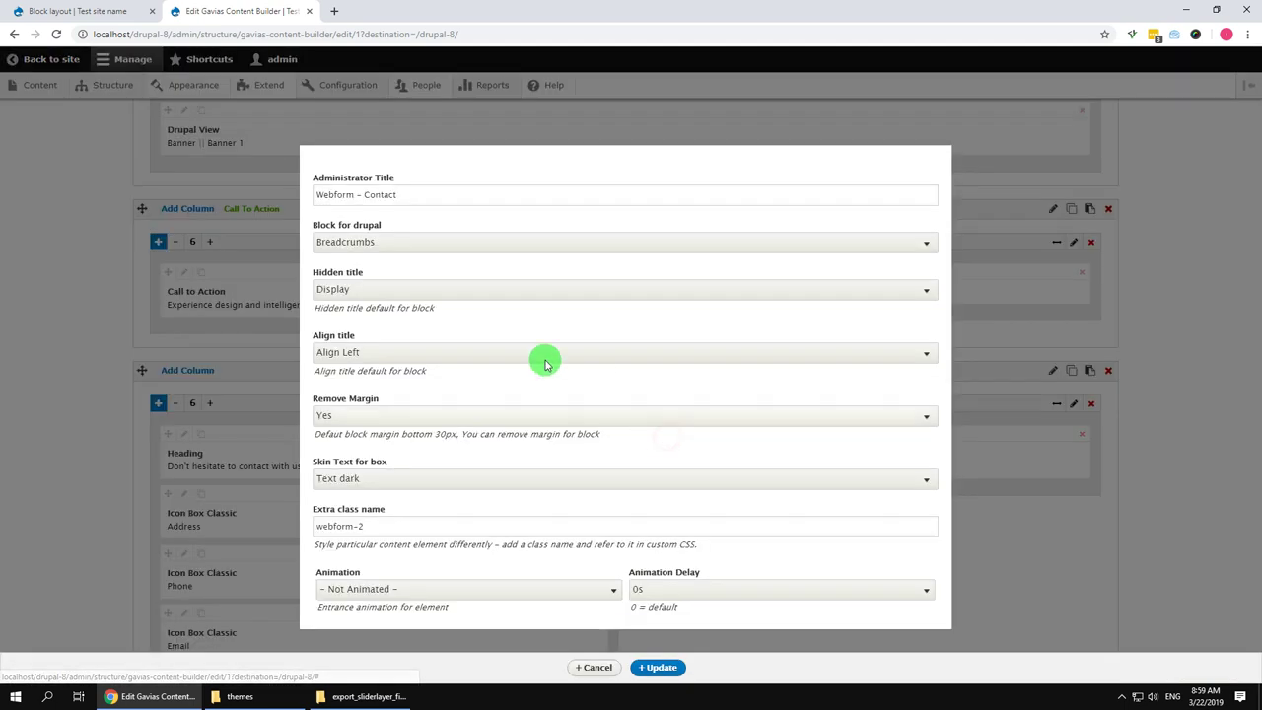
click(404, 242)
scroll(426, 395, down, 2)
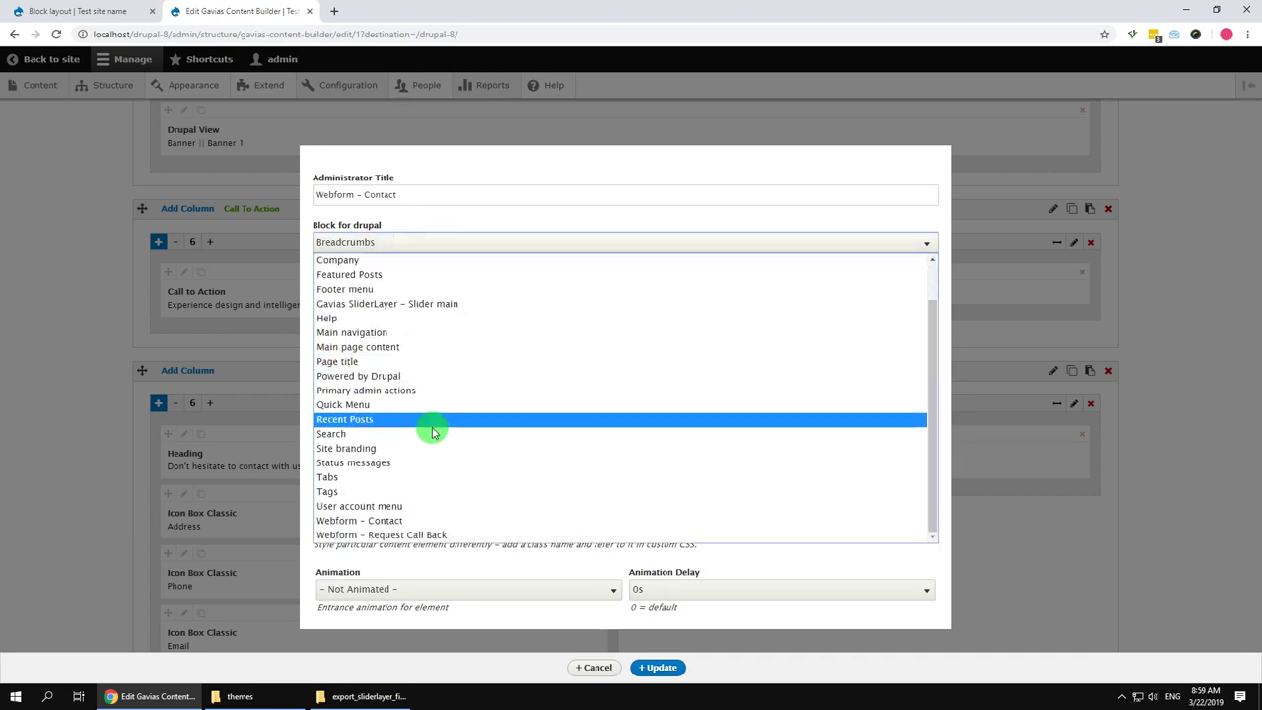
click(427, 520)
click(646, 670)
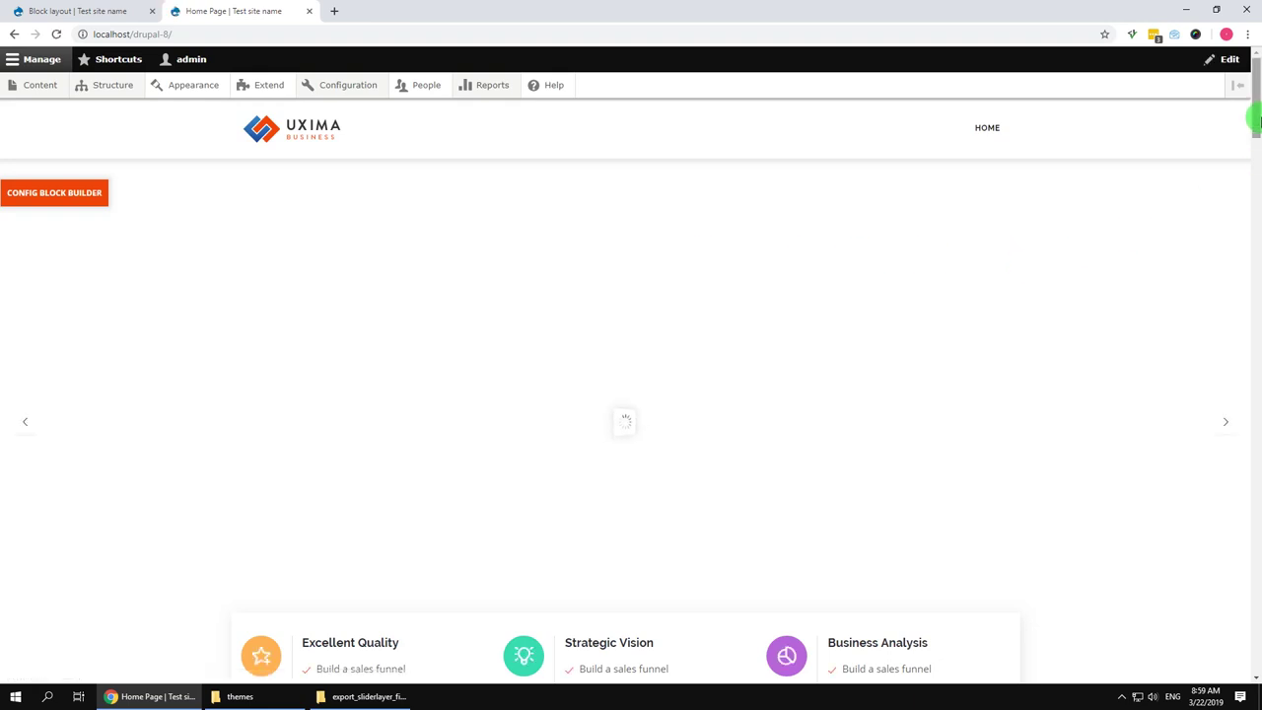
- Check the front page down to its contact and pricing sections, and start adding a custom block in the custom block library
drag(1257, 120, 721, 255)
drag(1199, 589, 1257, 643)
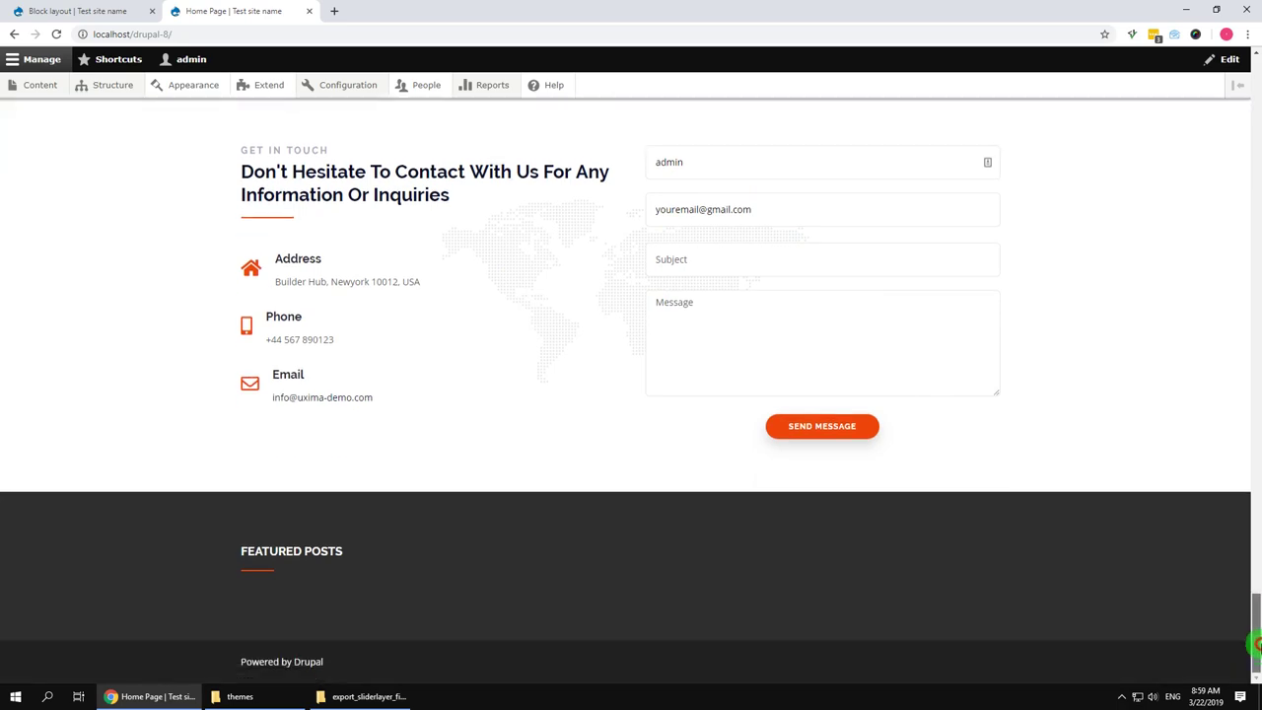
drag(1257, 574, 413, 498)
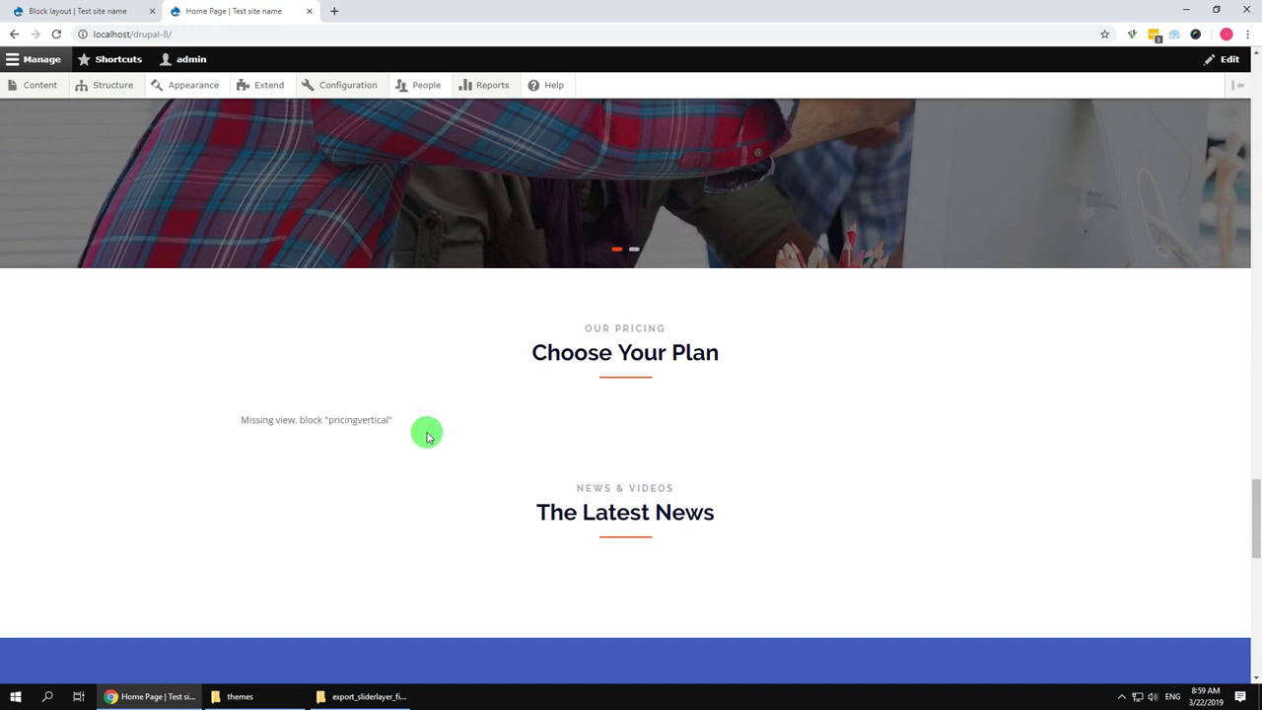
mouse_move(86, 88)
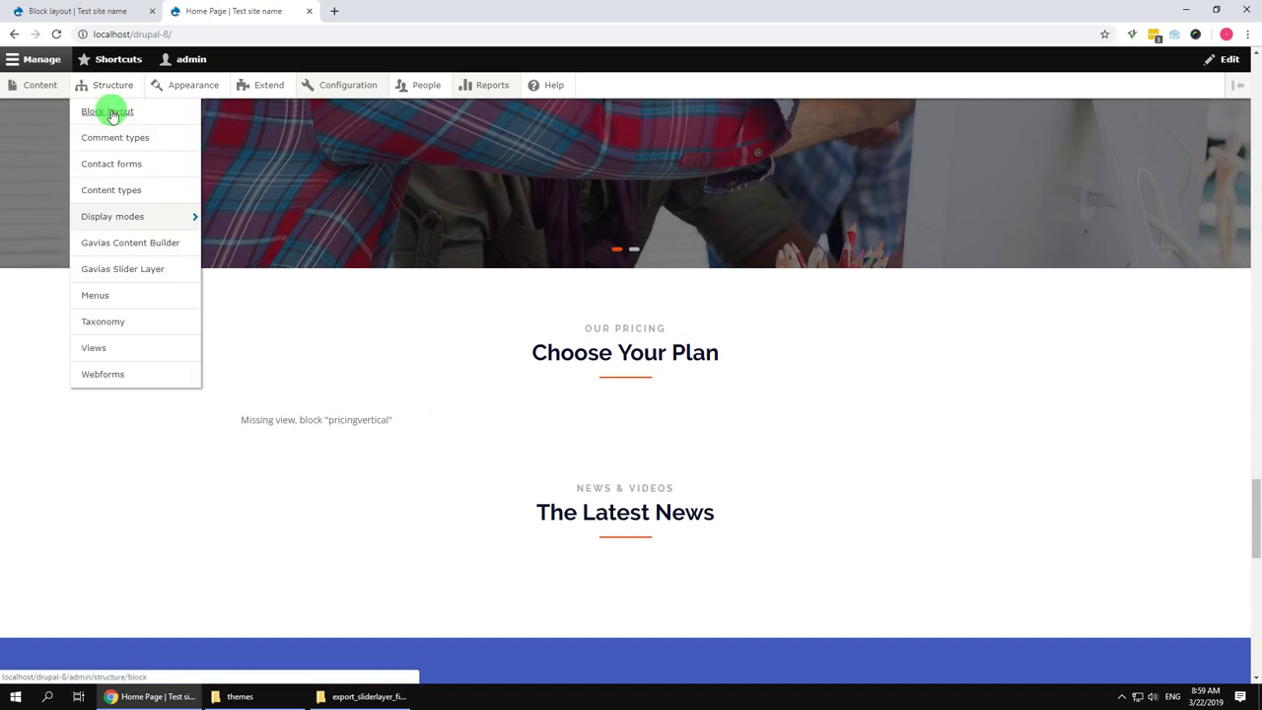
click(111, 113)
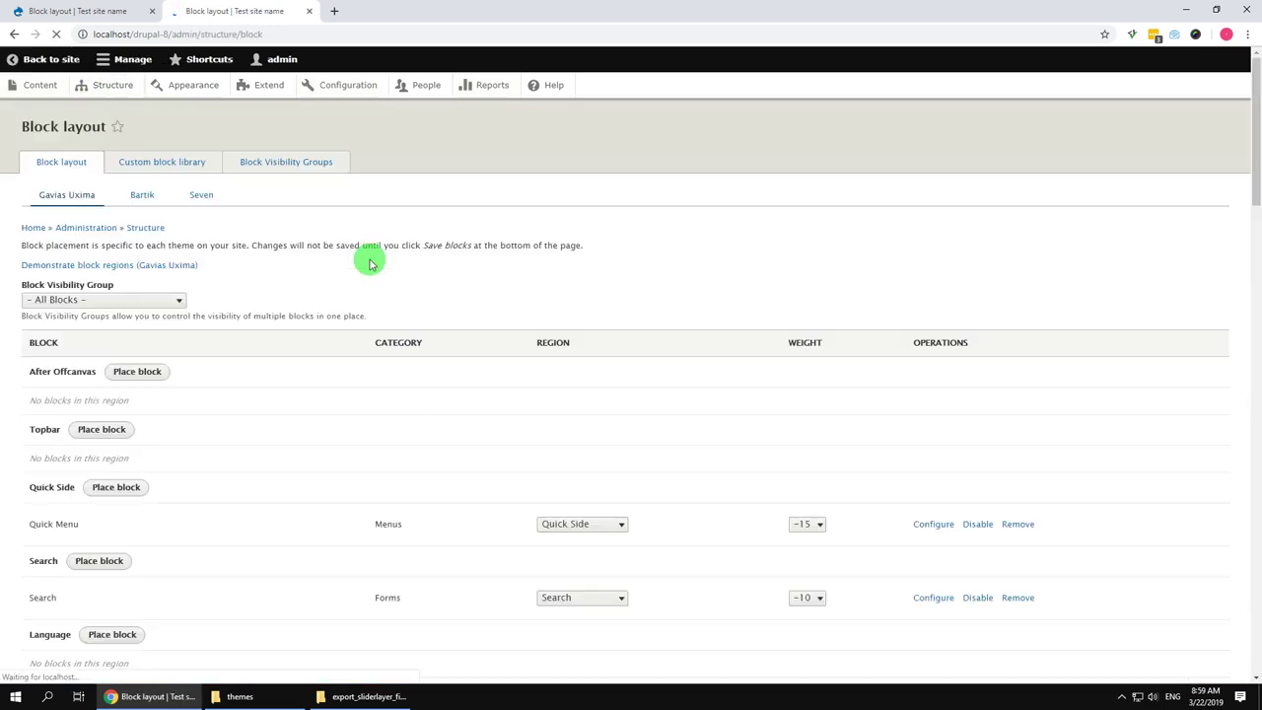
click(187, 163)
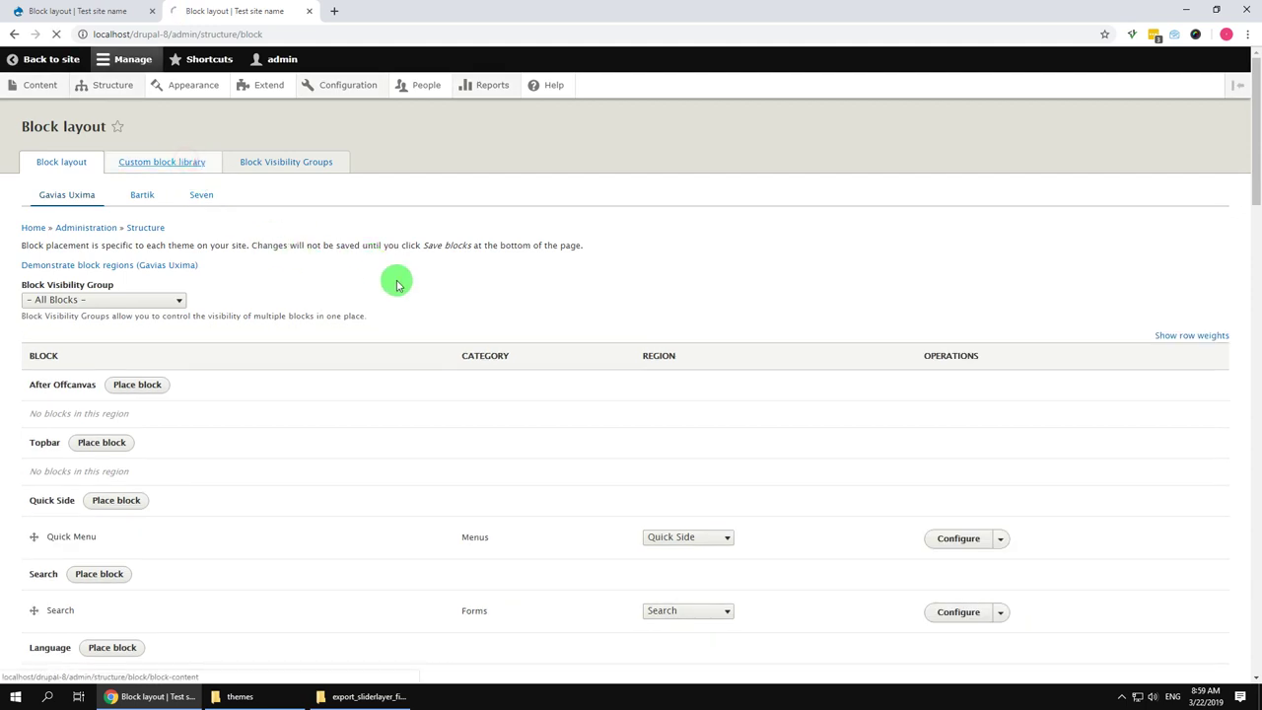
click(91, 273)
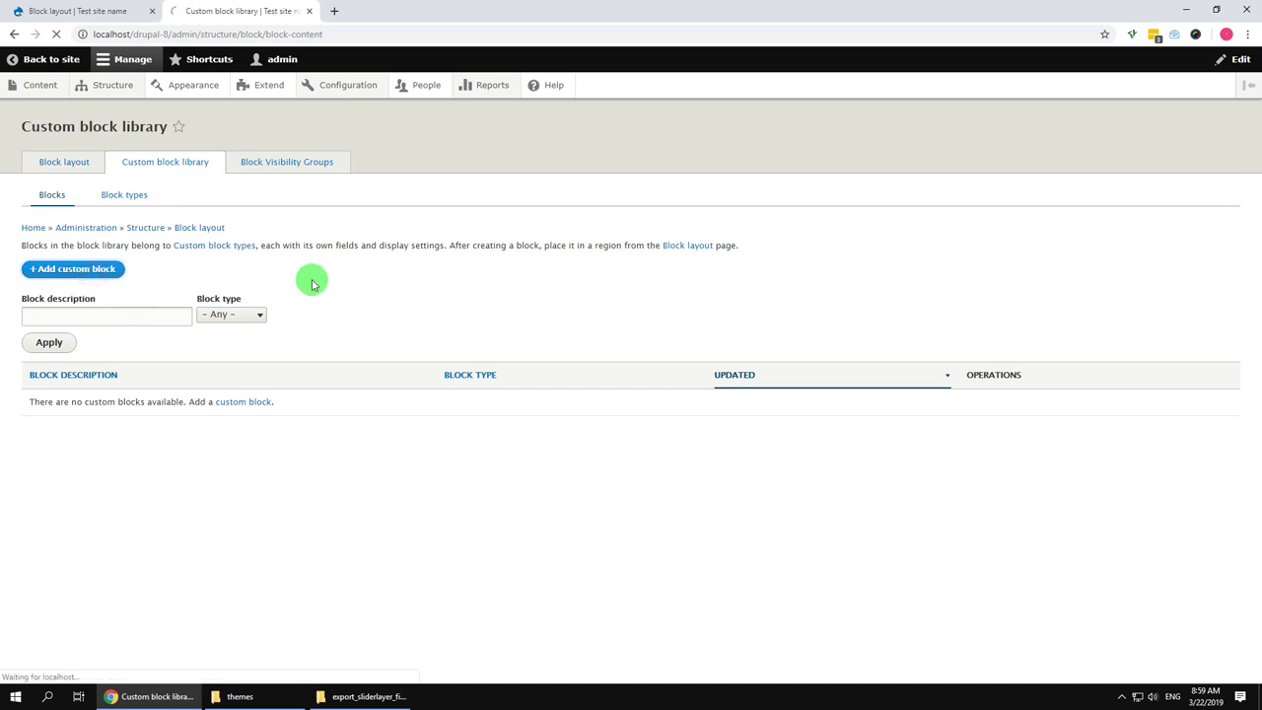
- Enter Pricing as the custom block's description and set its body text format to Restricted HTML
click(219, 198)
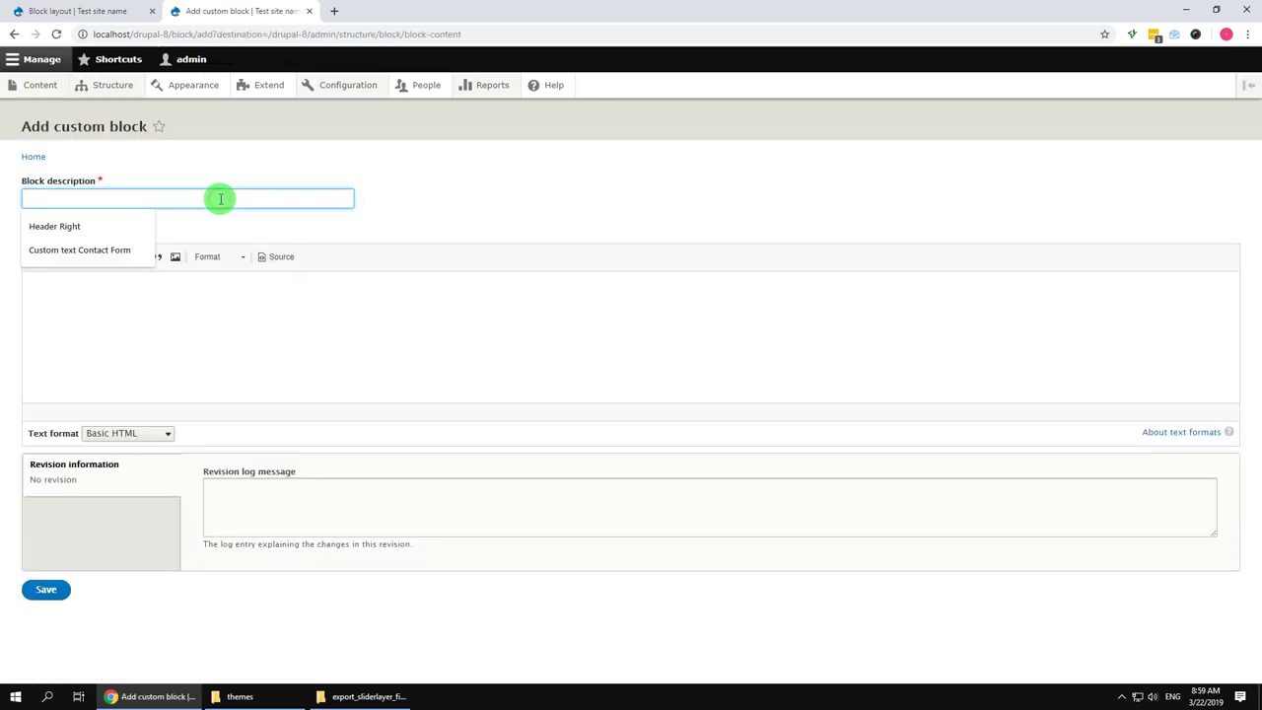
text(Pricing)
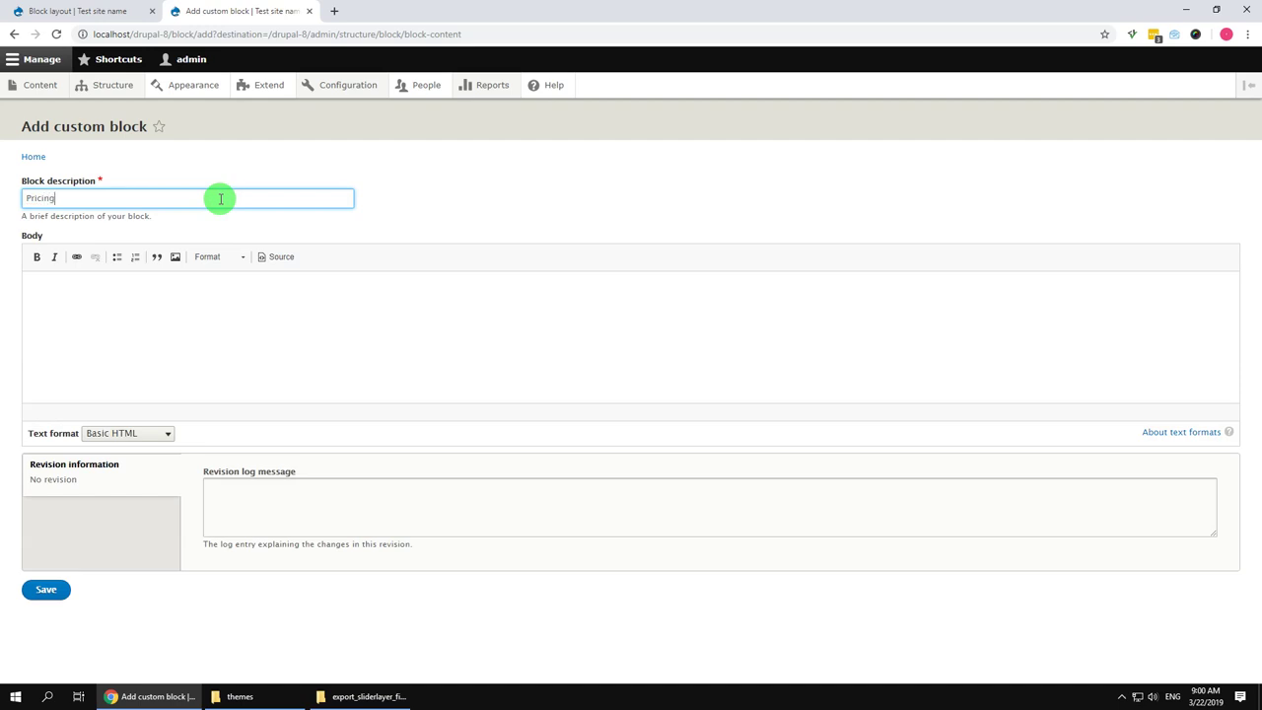
click(134, 435)
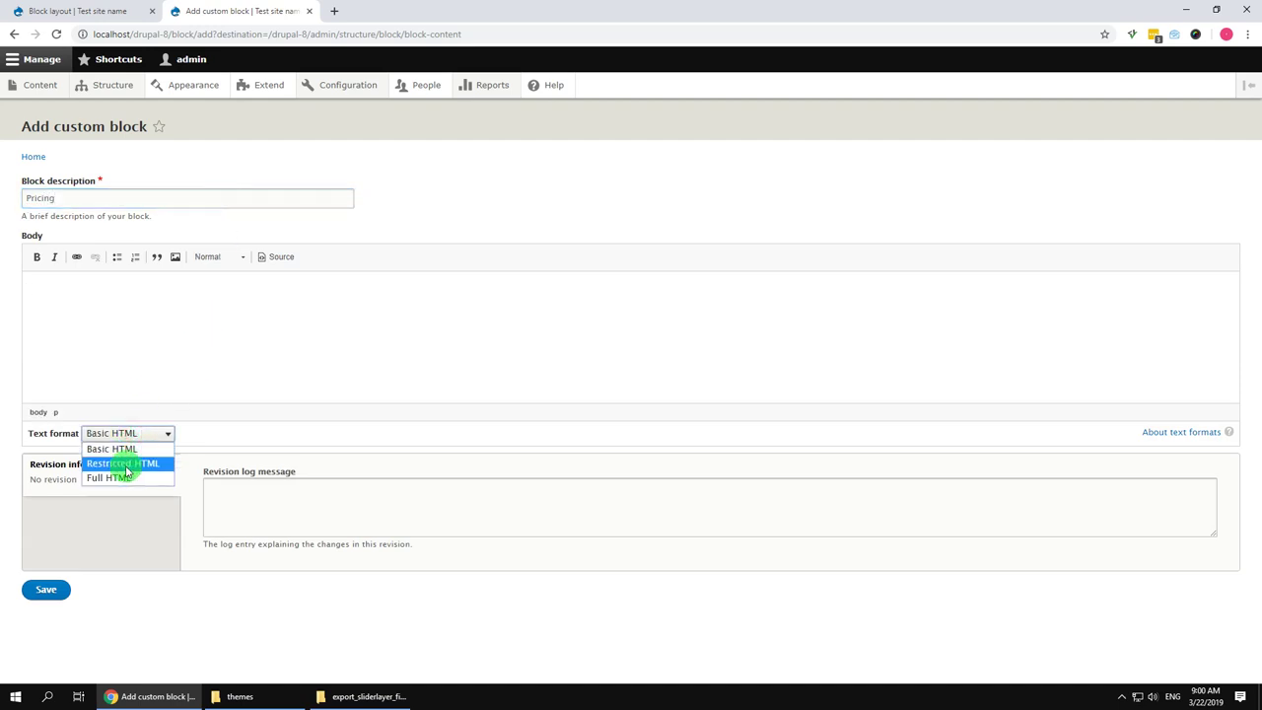
click(123, 463)
- Switch to File Explorer, go back to the Uxima theme package folder and extract html_custom_blocks.zip there
click(305, 700)
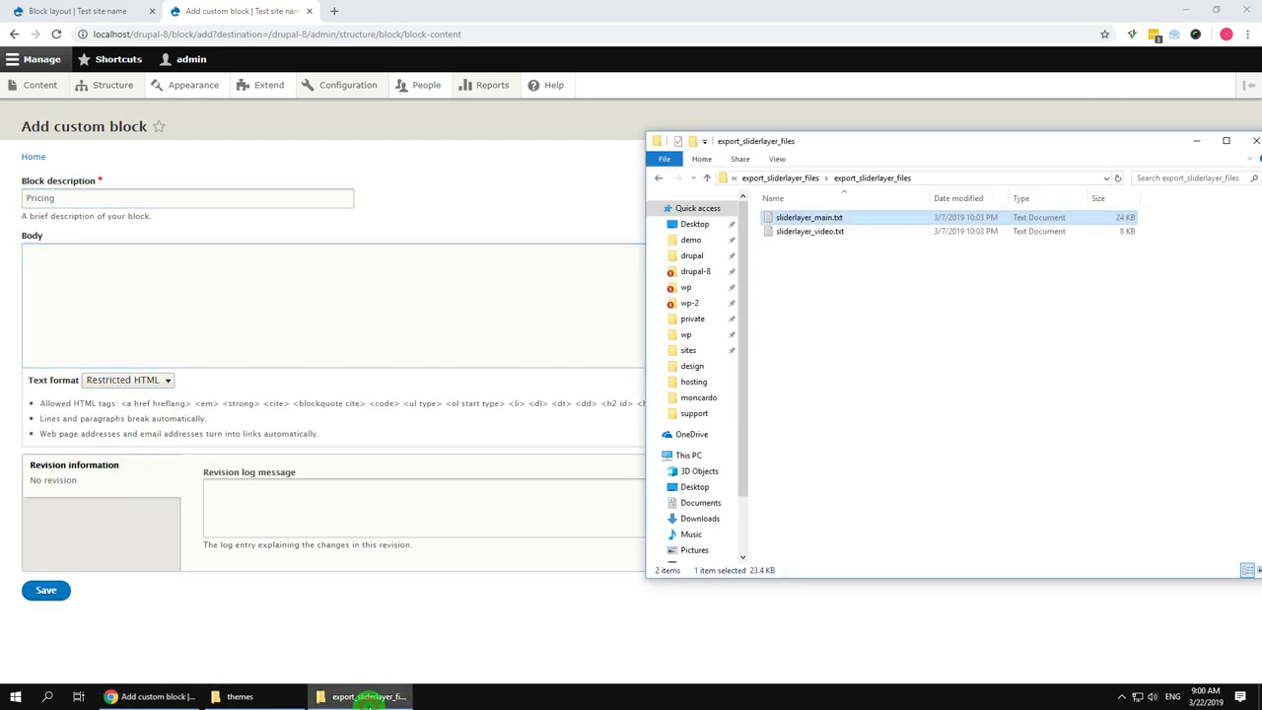
click(659, 181)
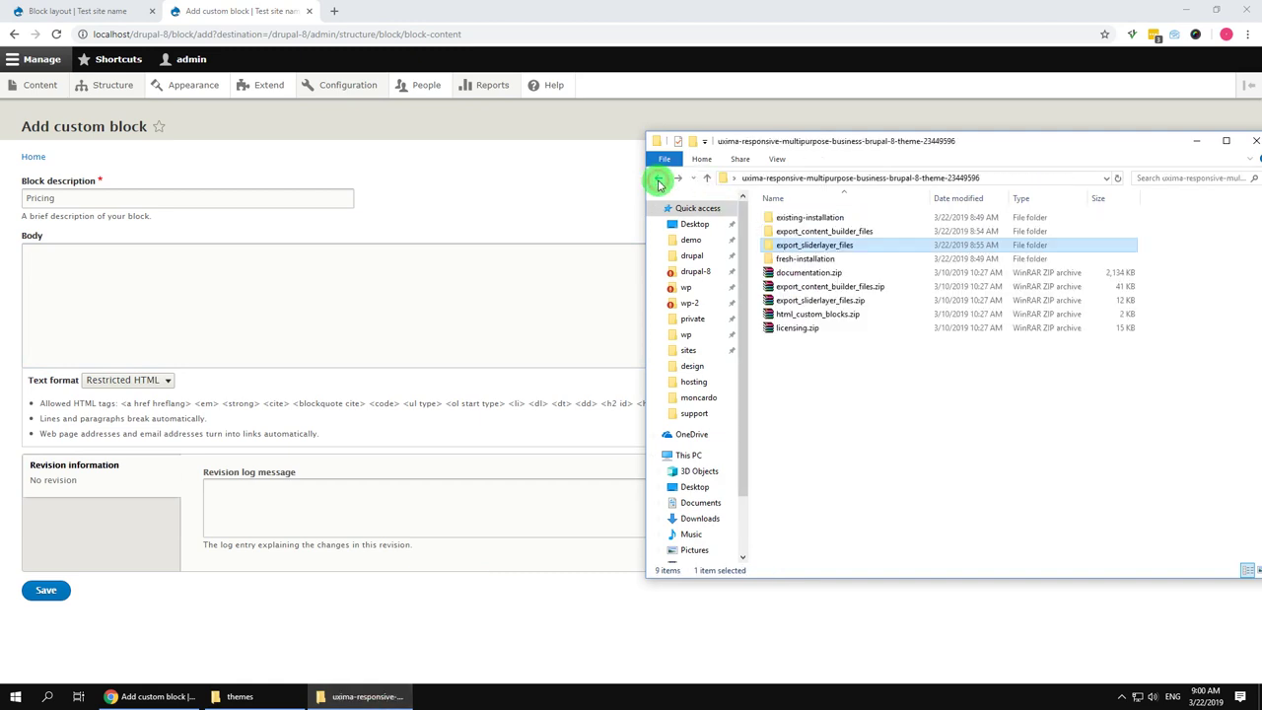
click(826, 316)
right_click(829, 318)
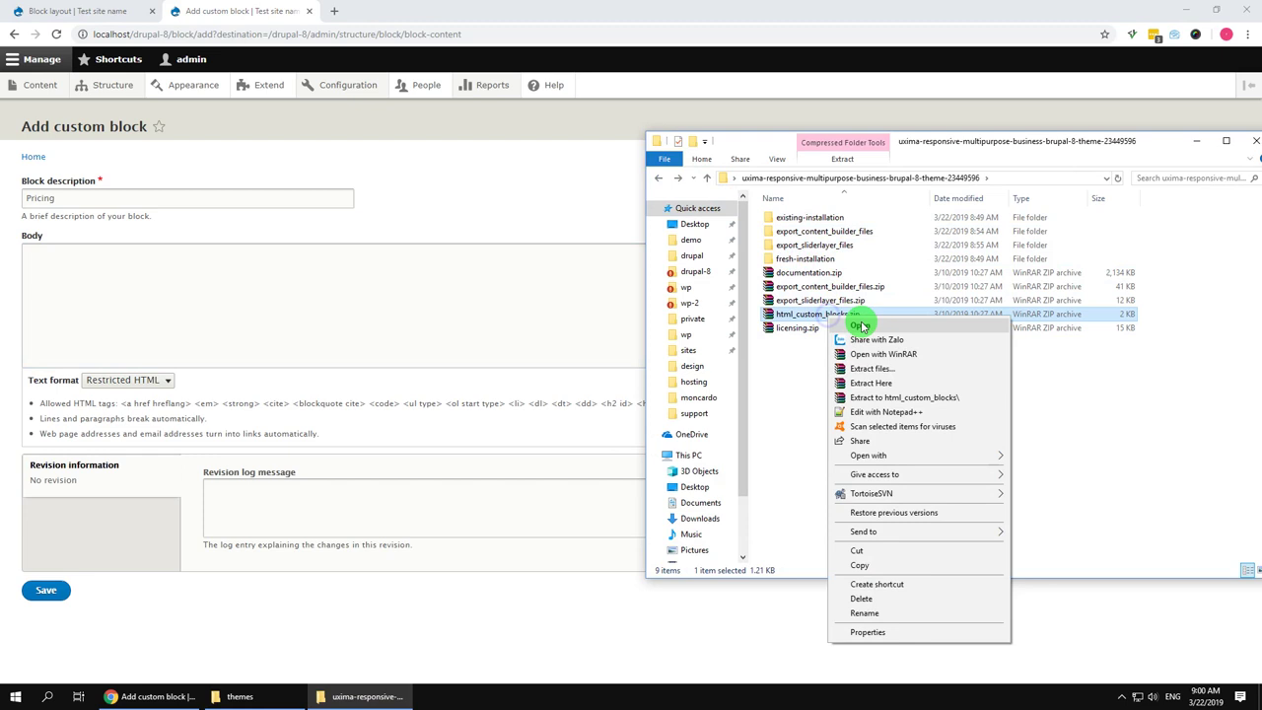
click(867, 380)
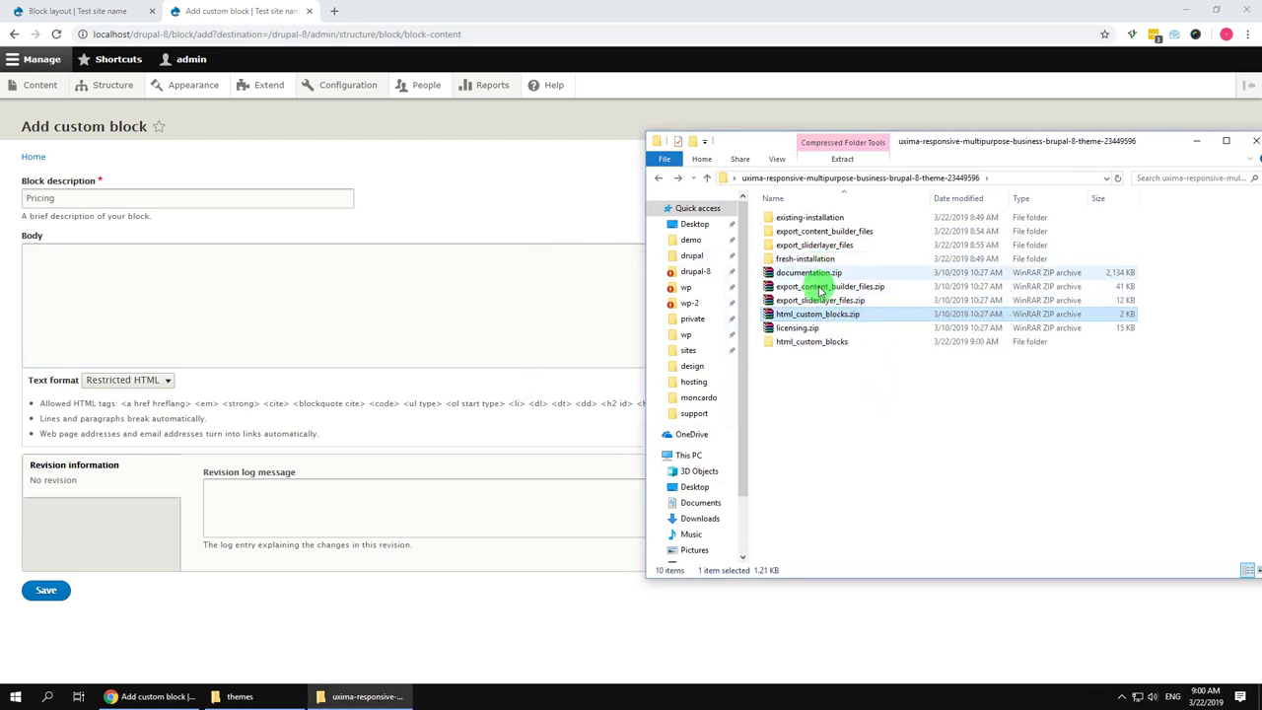
- Open html-pricing-vertical.html from the extracted html_custom_blocks folder in Notepad++ and copy its entire code
double_click(810, 342)
double_click(817, 218)
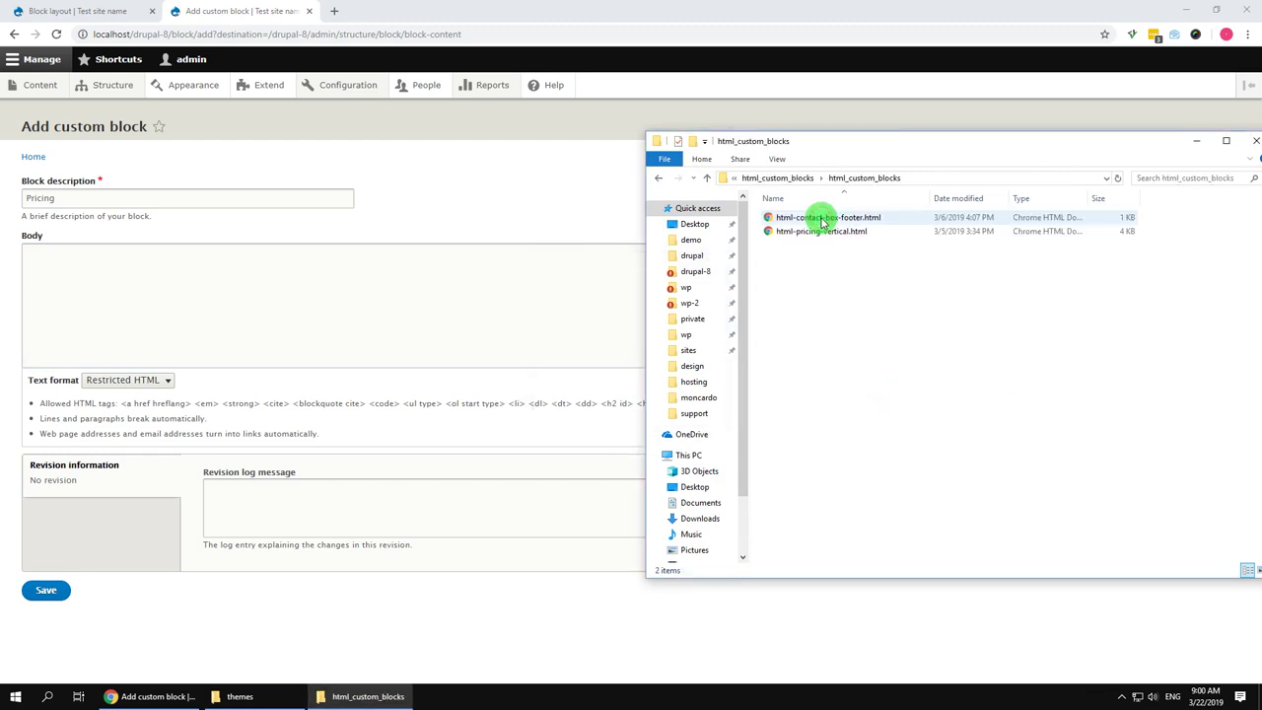
click(818, 230)
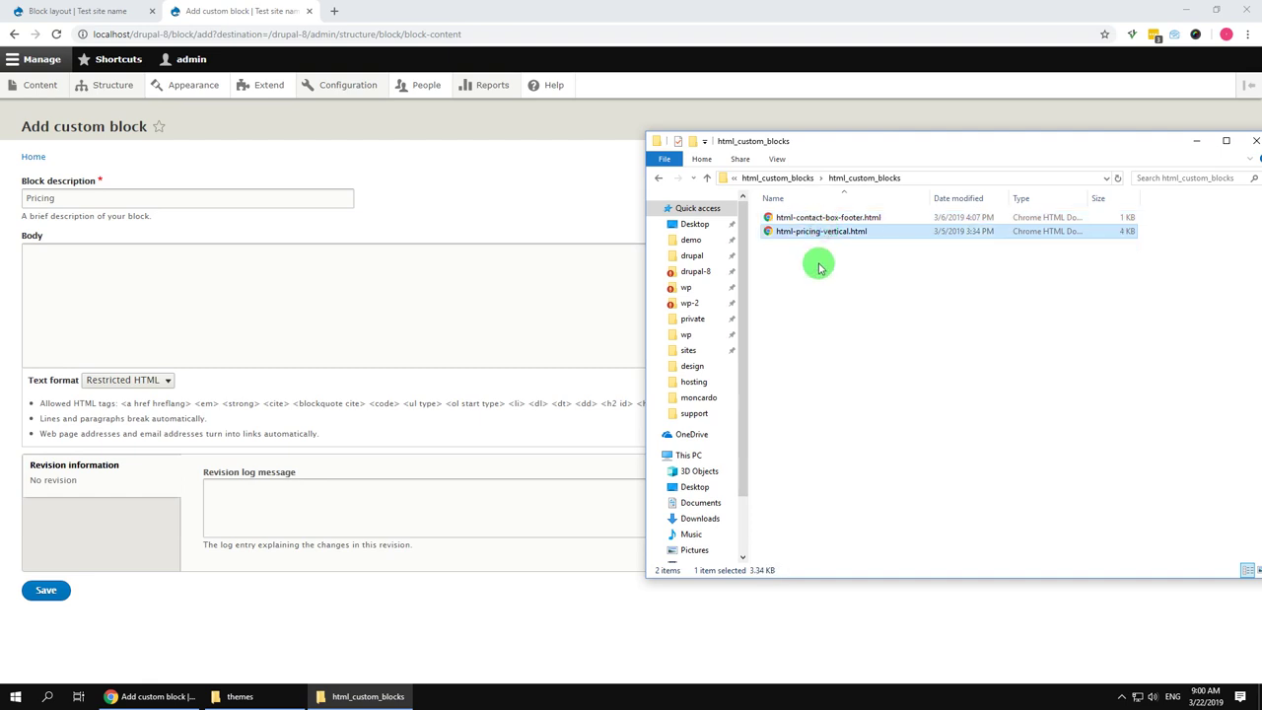
right_click(818, 232)
click(854, 268)
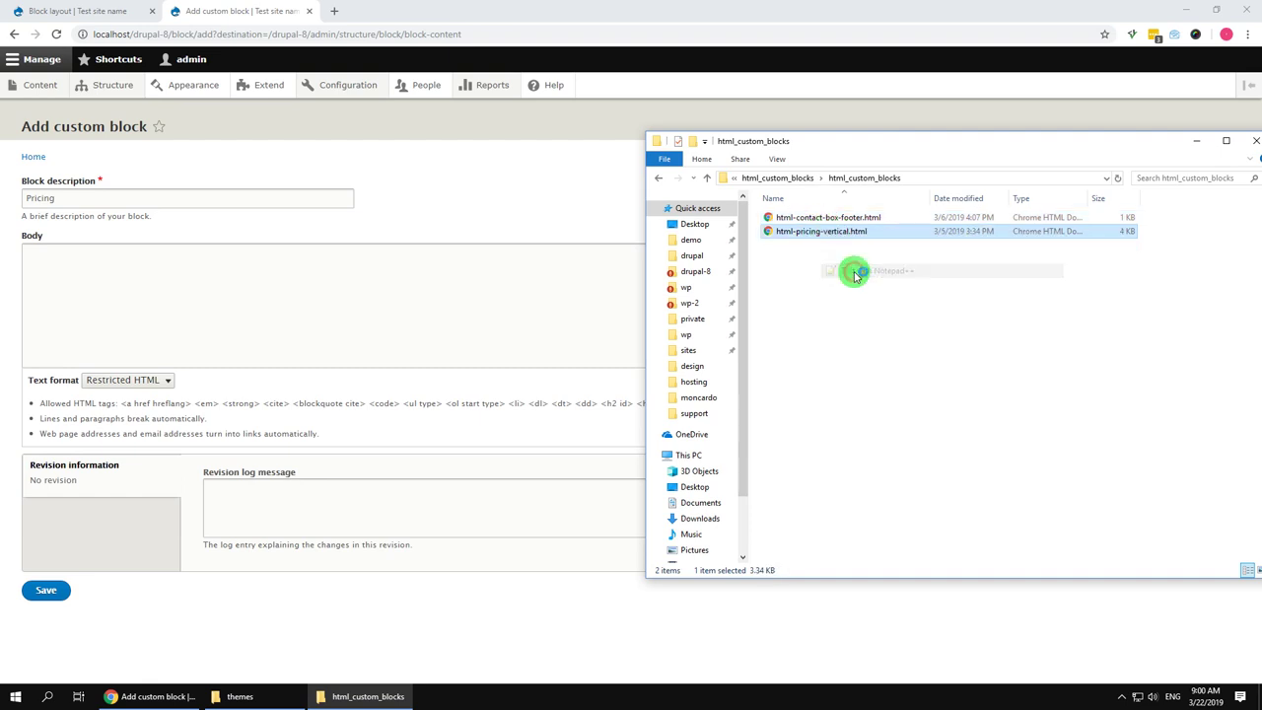
key(ctrl+a)
key(ctrl+c)
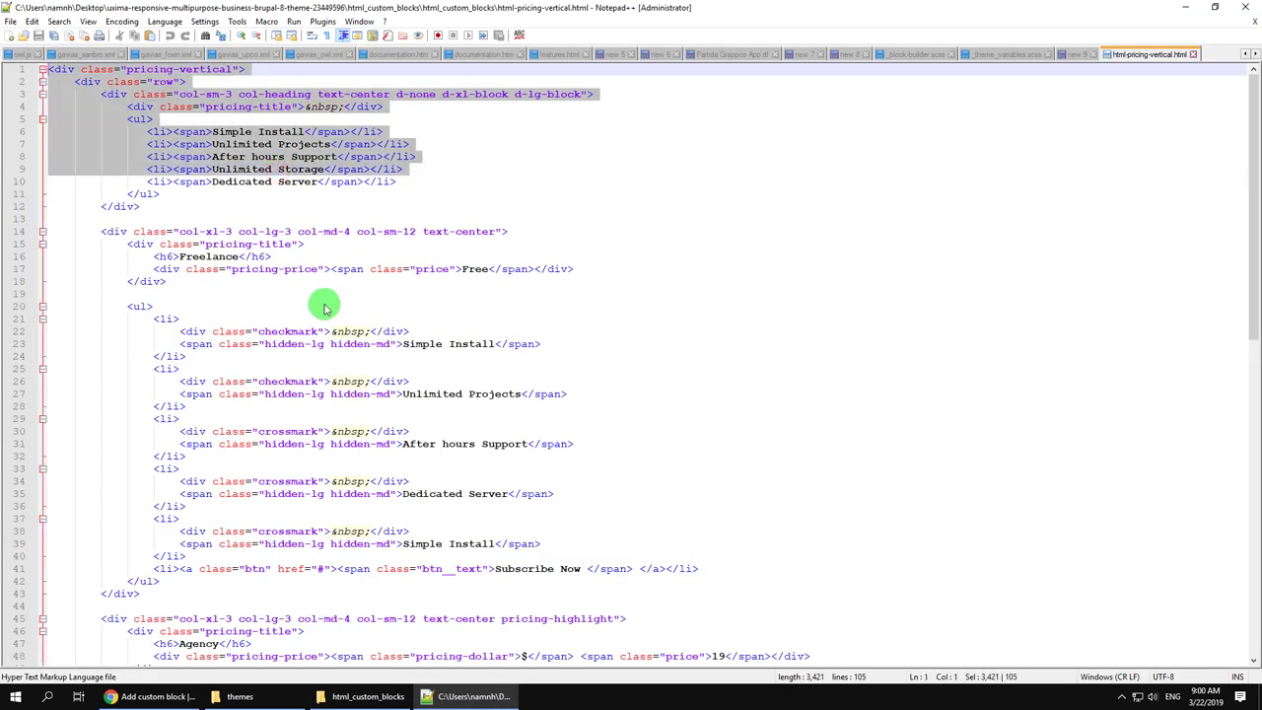
- Switch back to Chrome, paste the copied pricing HTML into the custom block's body and save the block
click(163, 697)
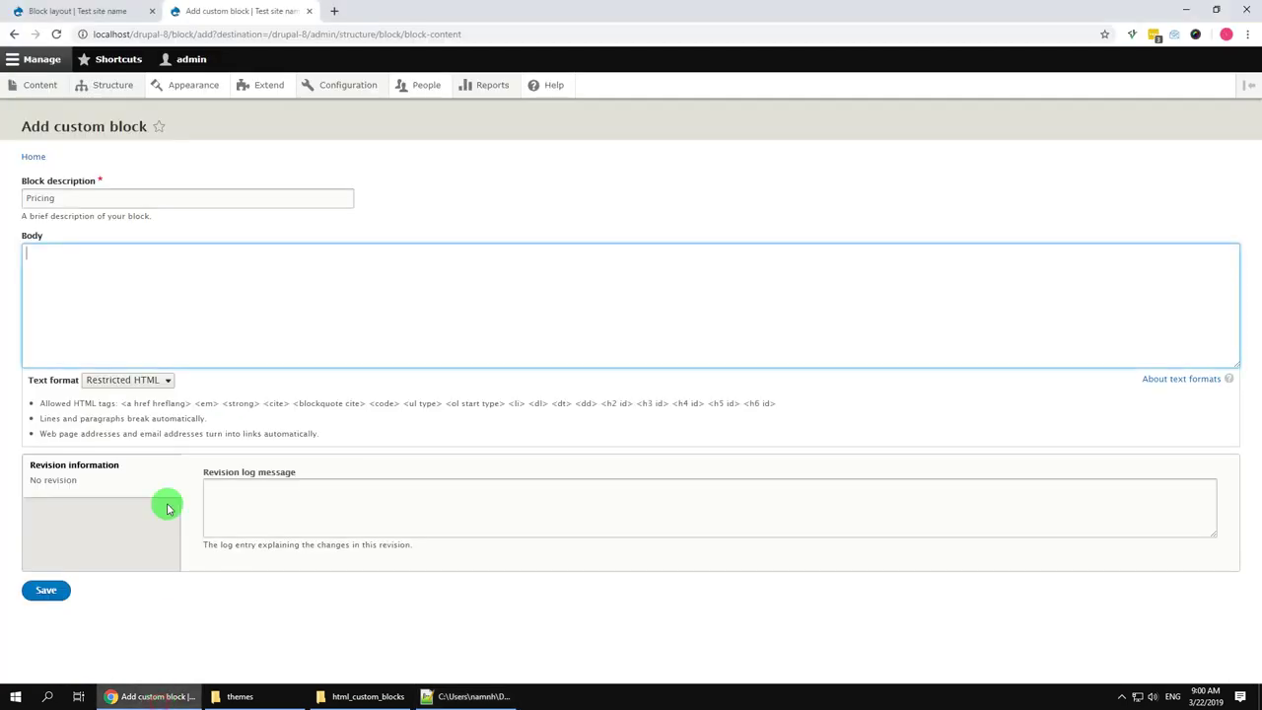
click(168, 326)
key(ctrl+v)
scroll(152, 296, up, 12)
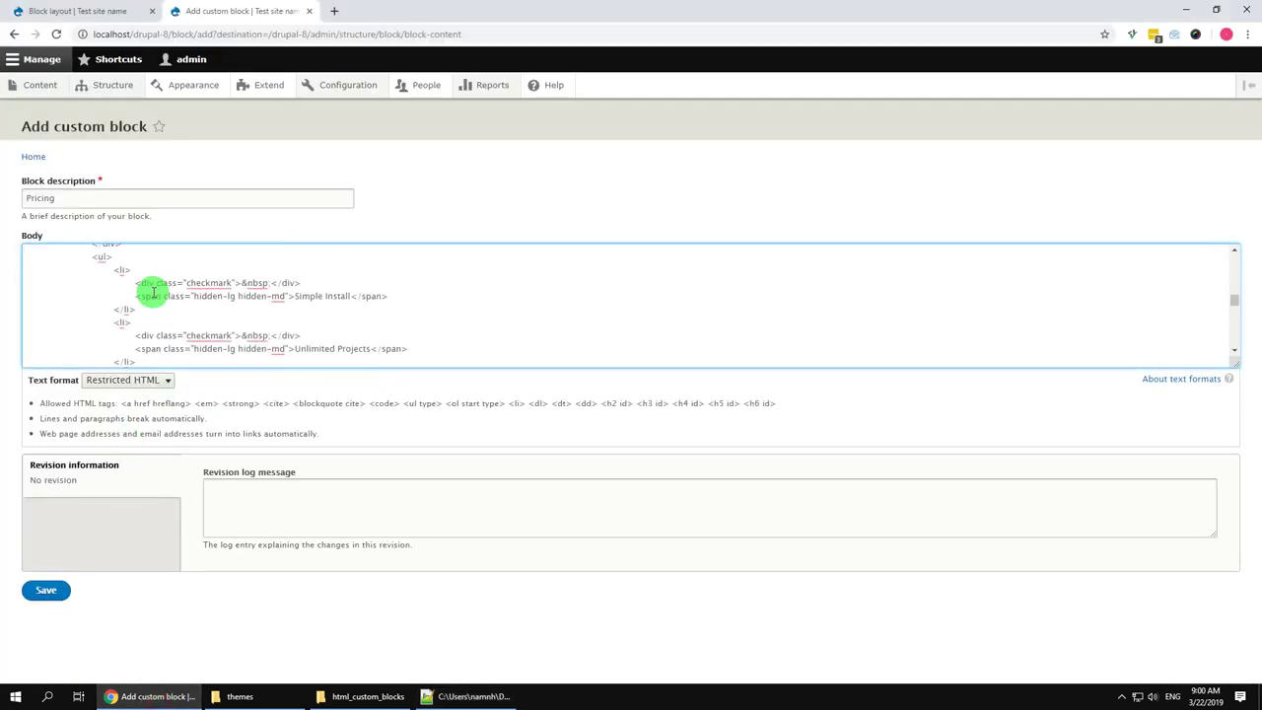
click(39, 589)
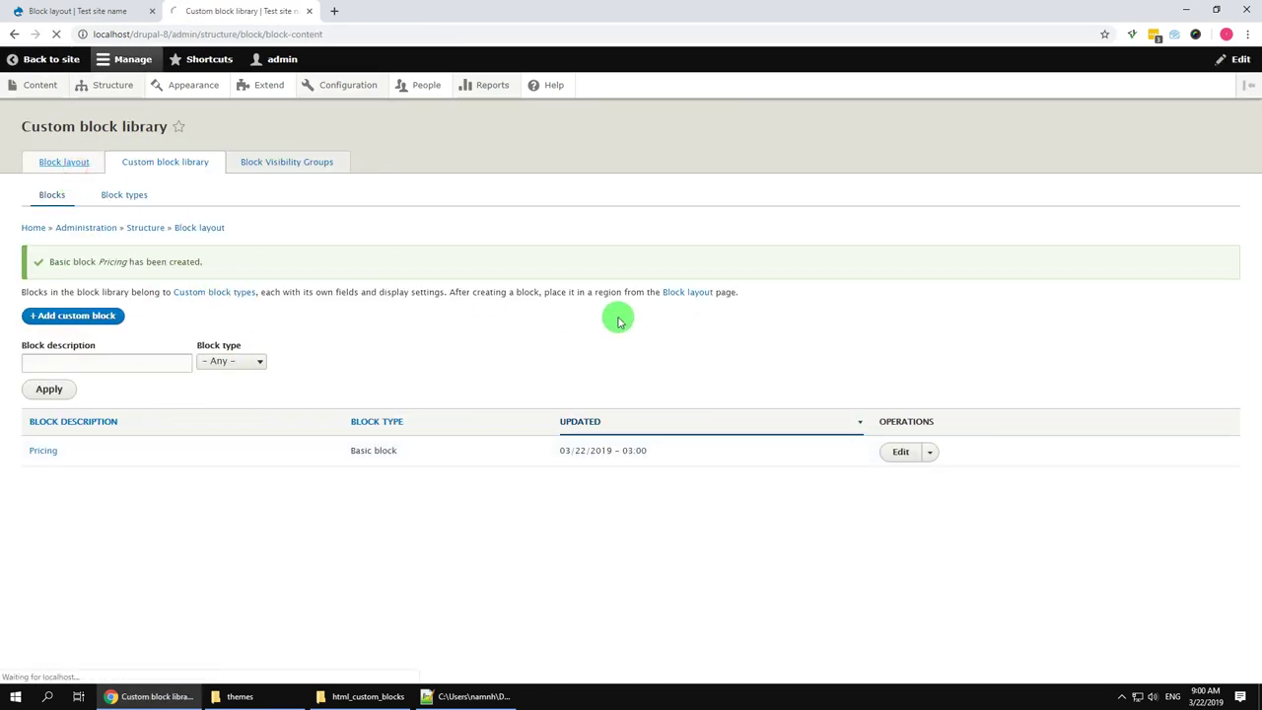
- Place the custom Pricing block in the Other region with its title display turned off and save it
drag(1256, 152, 1249, 650)
click(95, 323)
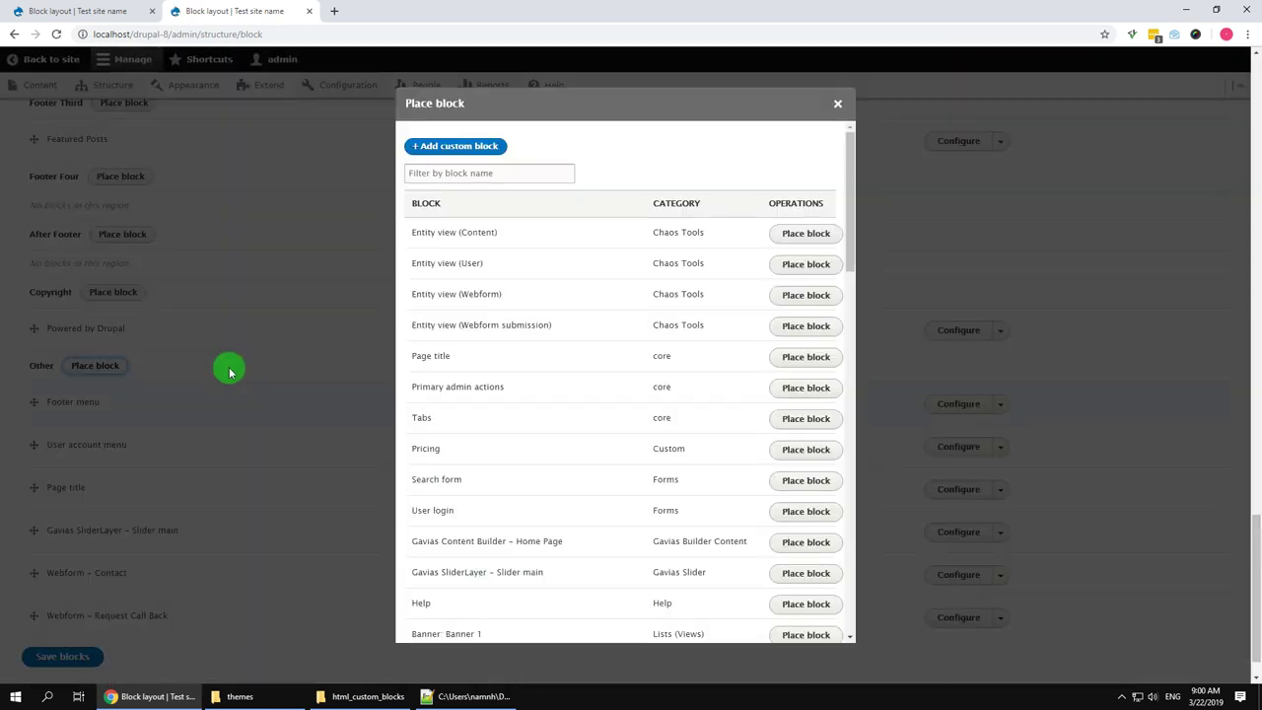
text(pr)
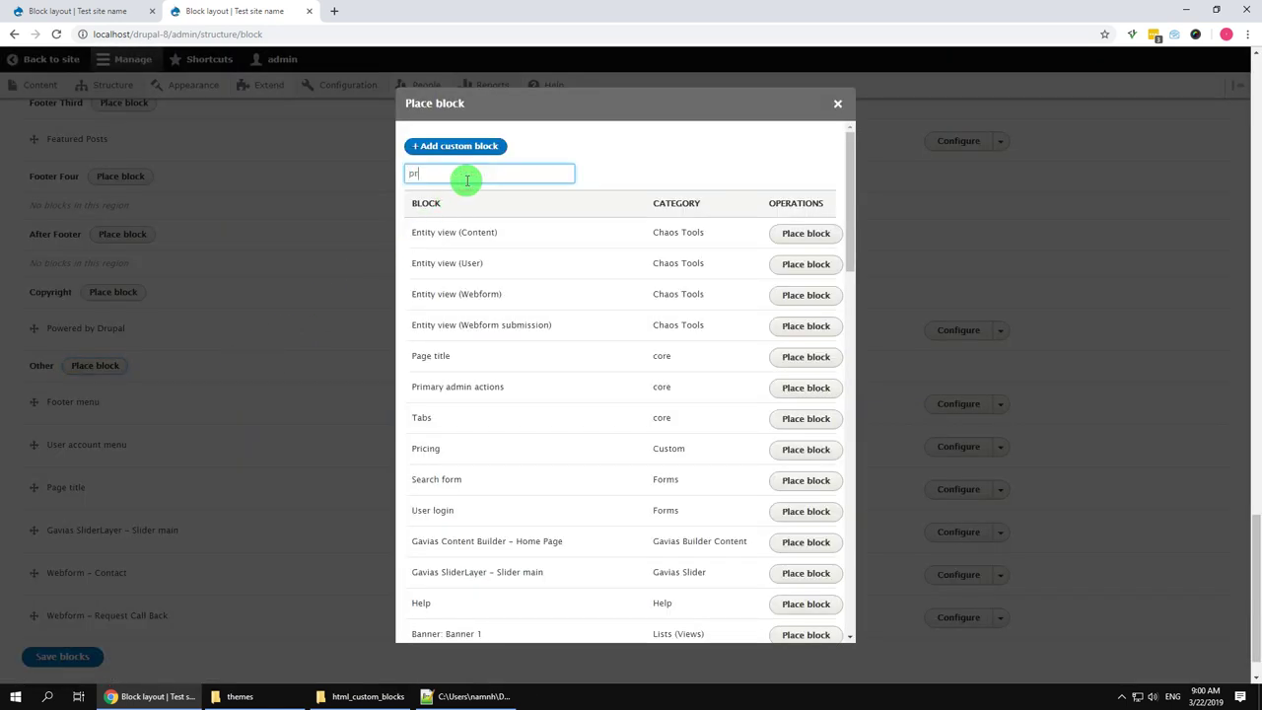
text(ing)
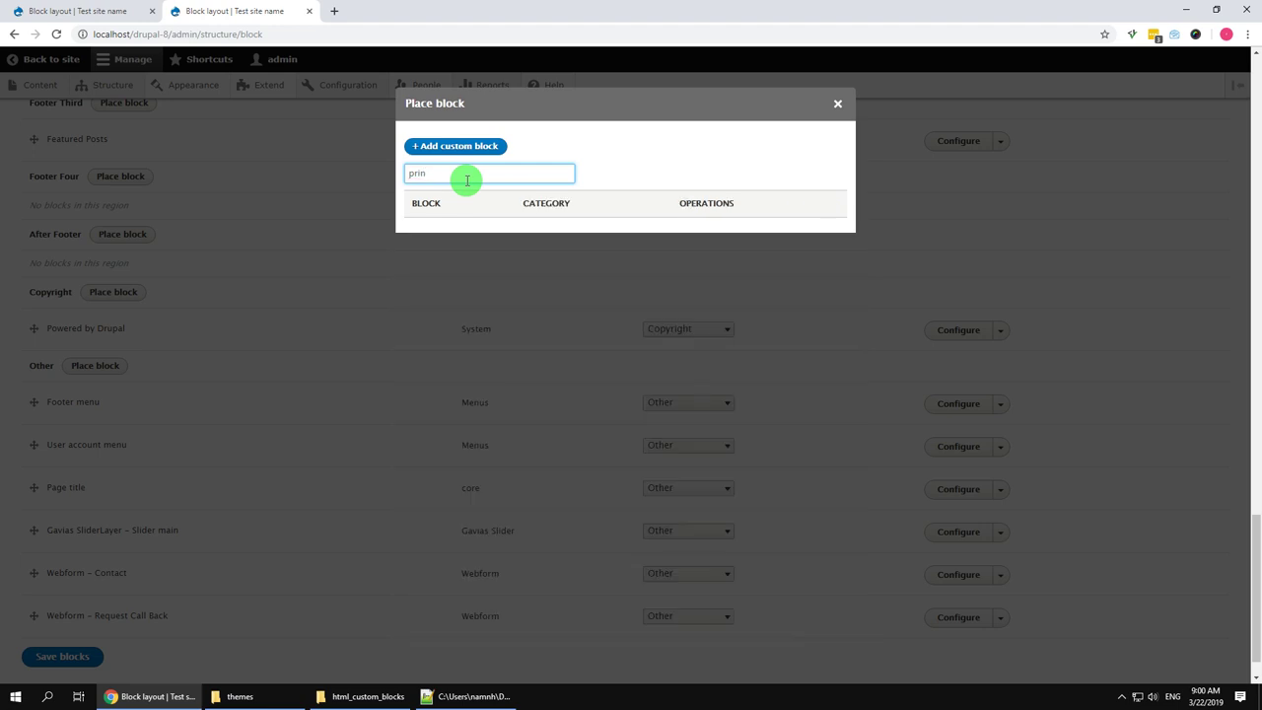
key(BackSpace)
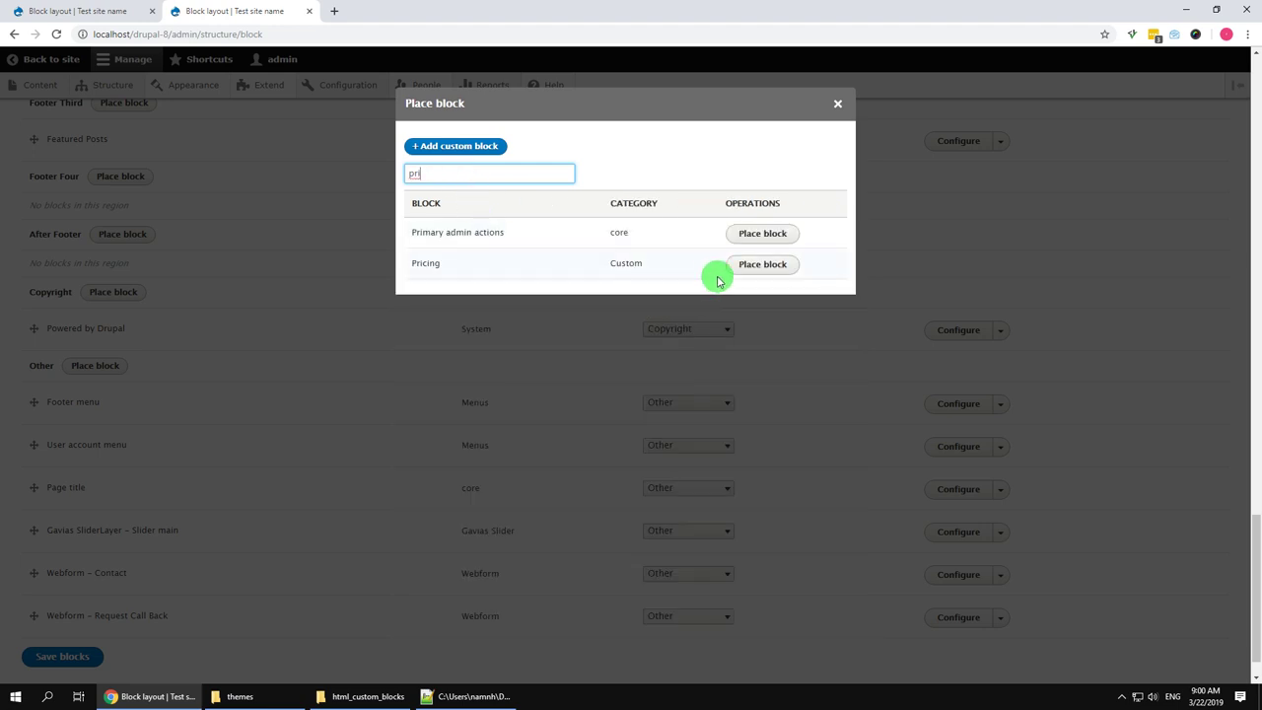
click(758, 267)
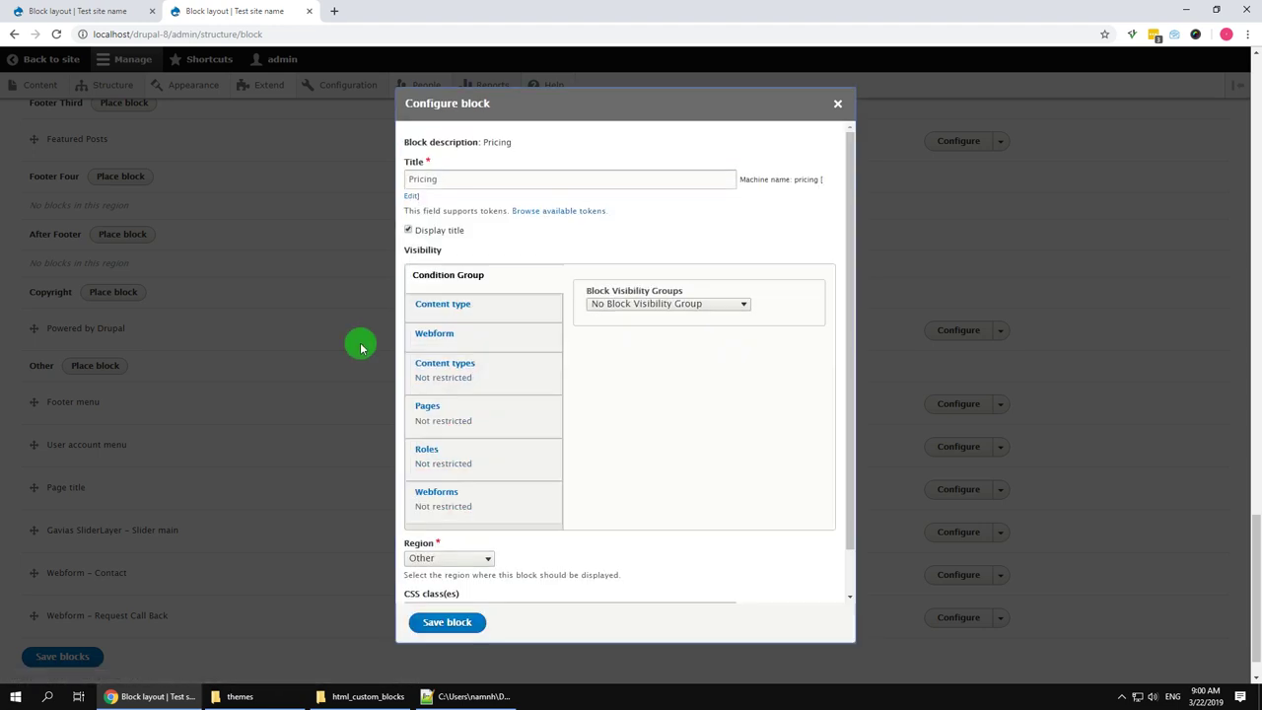
click(436, 233)
click(442, 620)
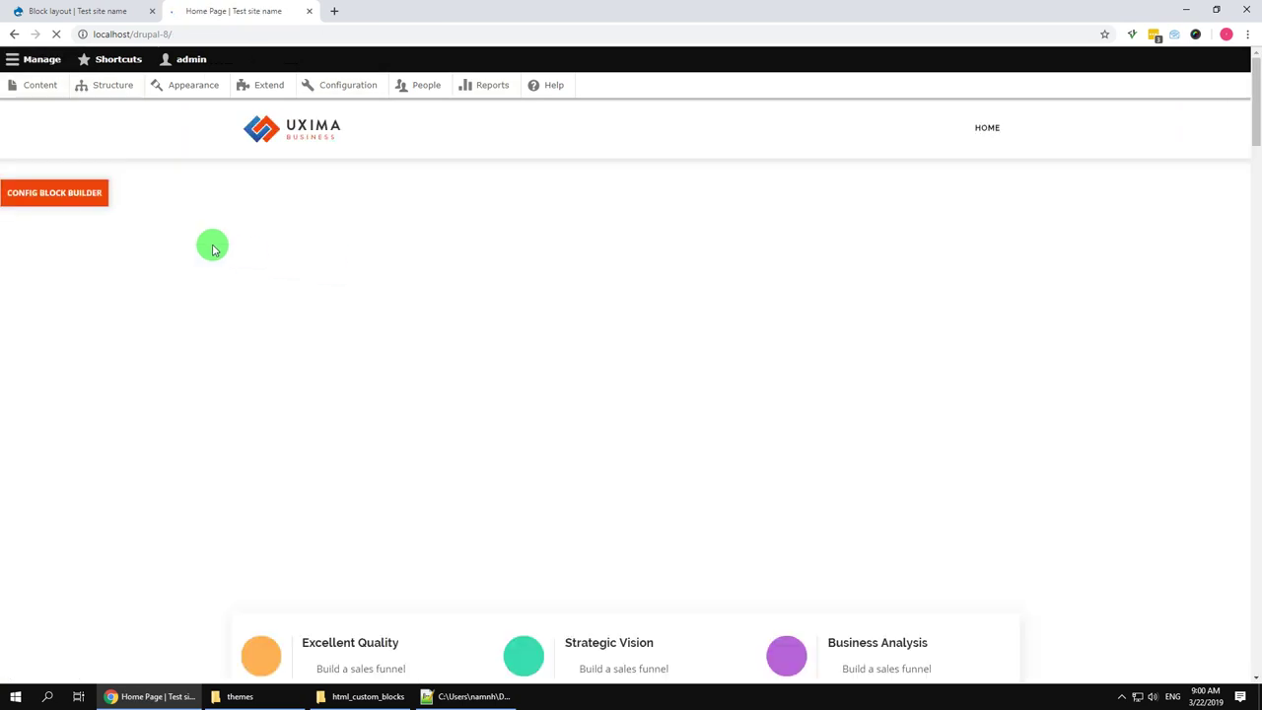
- In the Home Page's block builder, edit the Drupal Block element in the Pricing row and set its block to Pricing
click(81, 196)
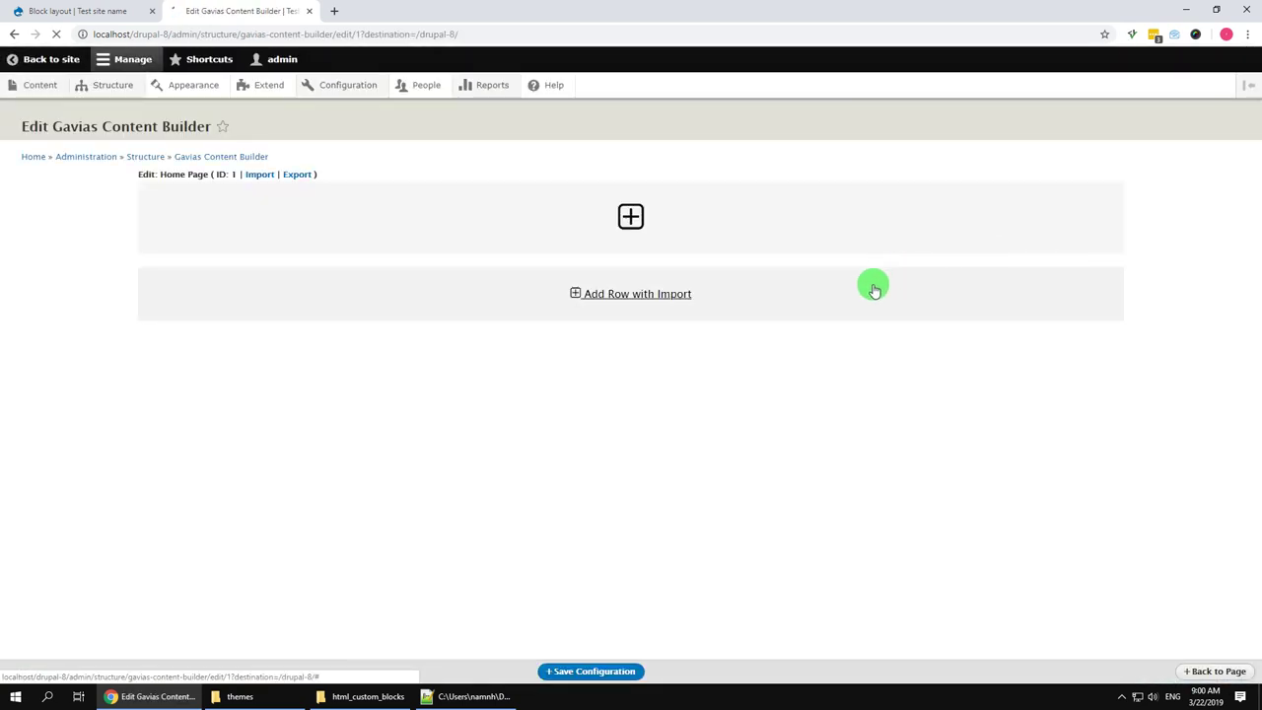
drag(1248, 148, 1255, 574)
scroll(494, 403, up, 3)
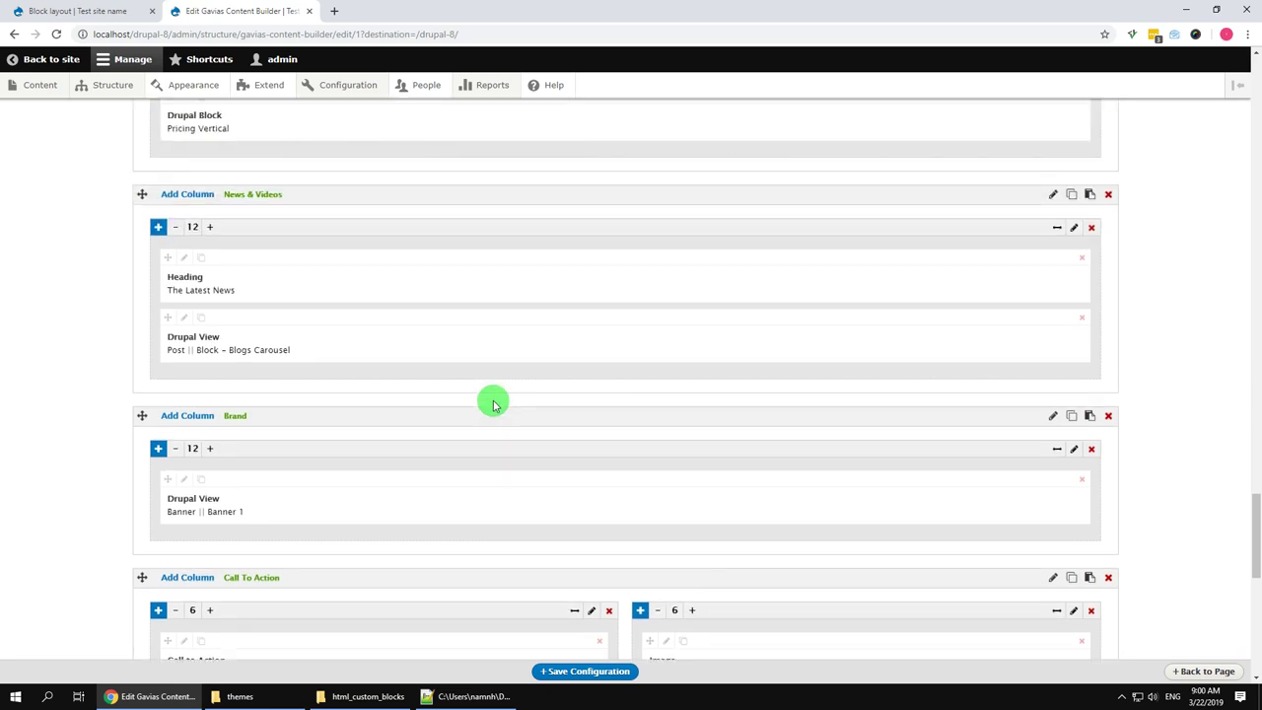
click(184, 295)
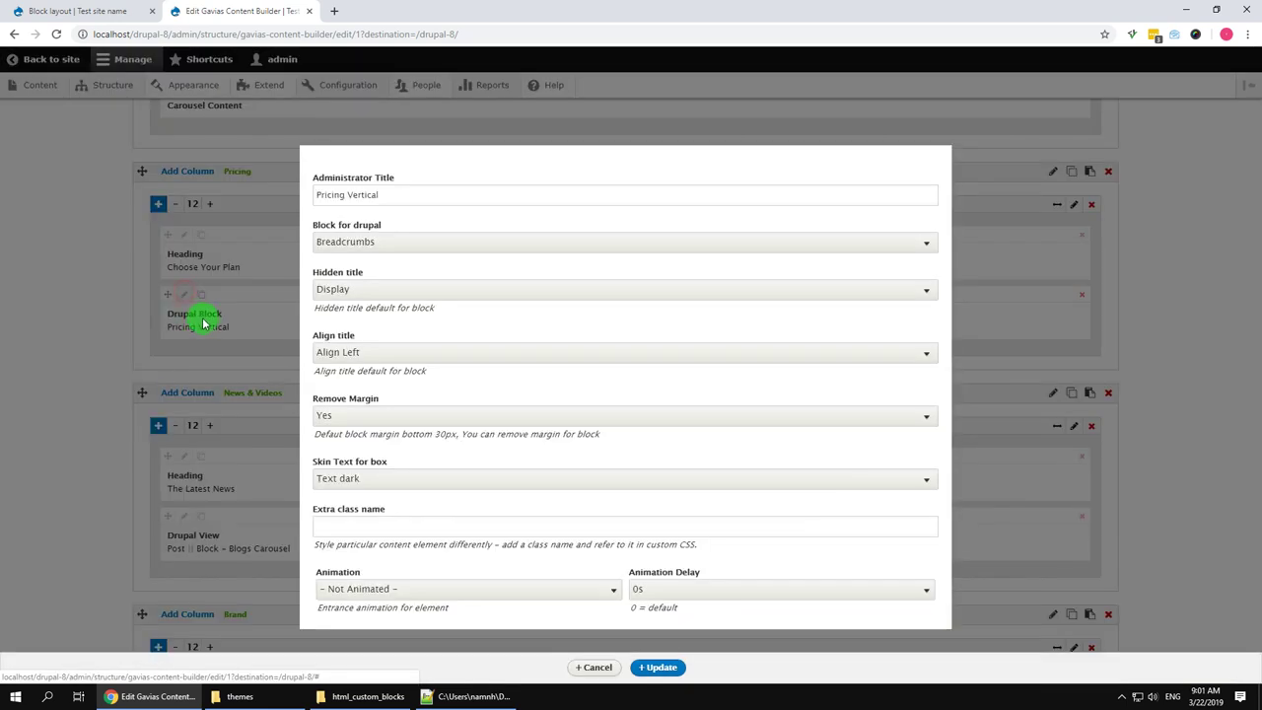
click(405, 247)
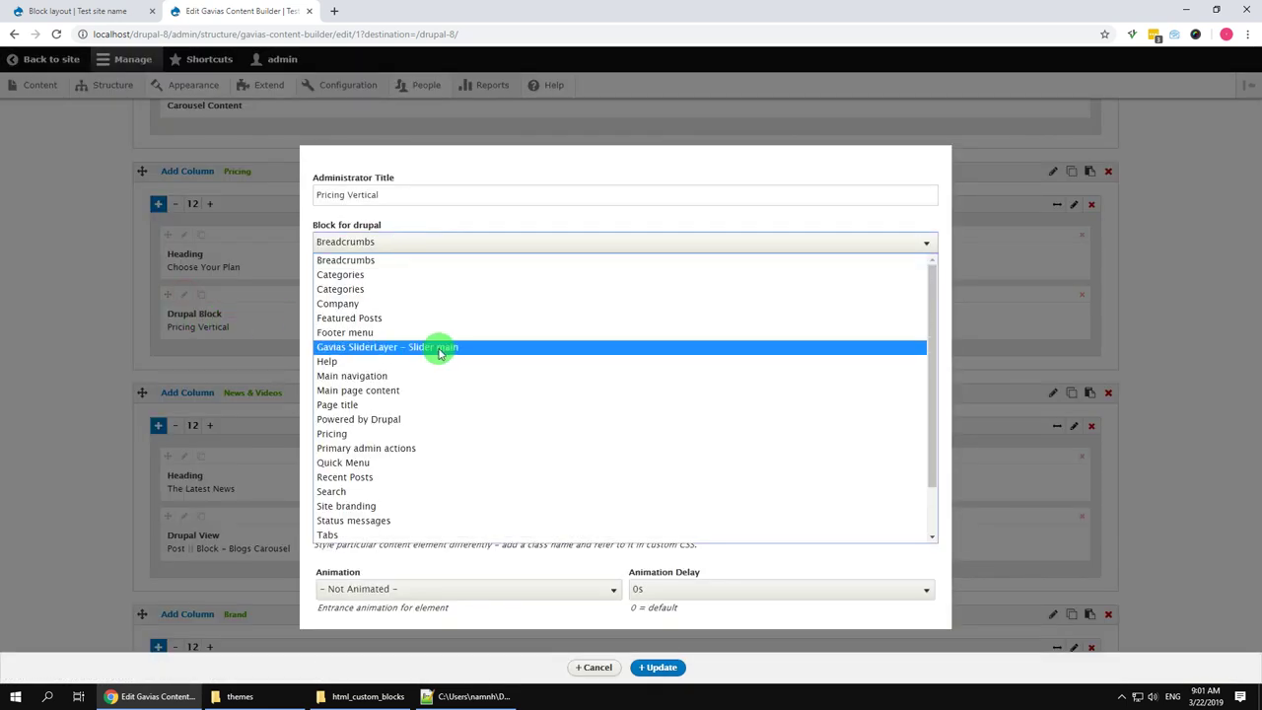
scroll(438, 375, down, 2)
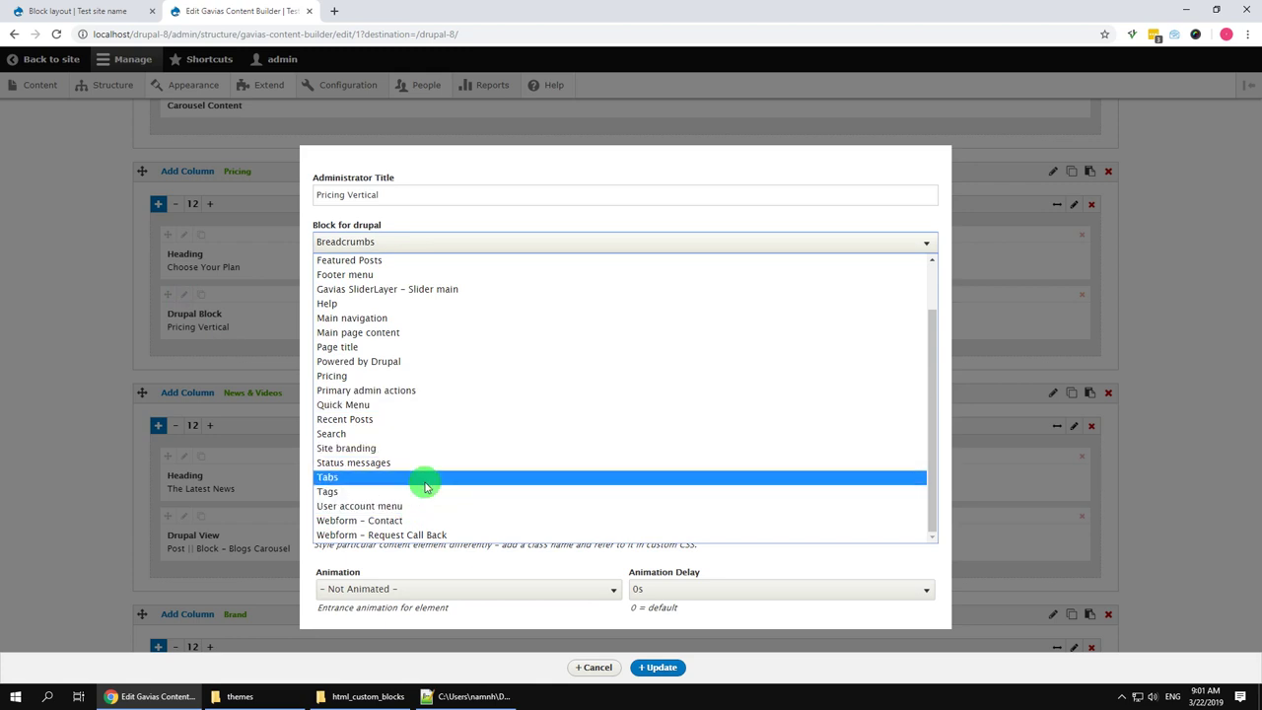
scroll(419, 448, up, 1)
scroll(419, 449, up, 1)
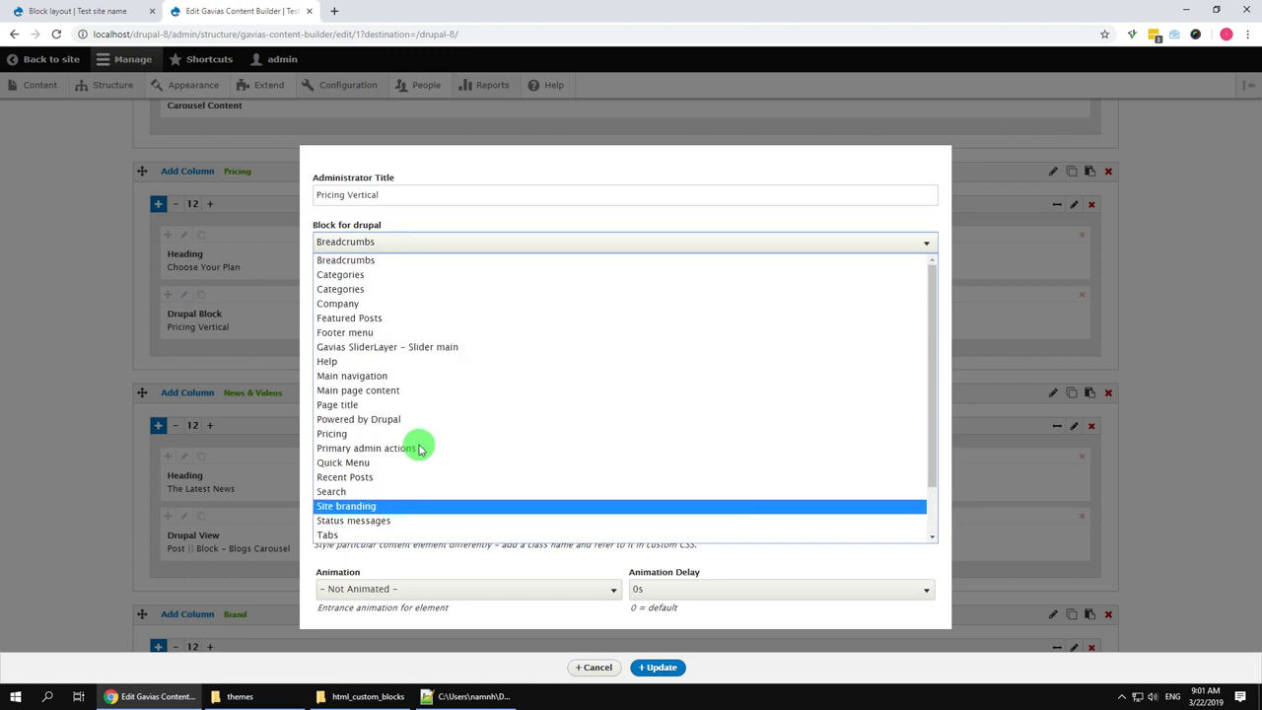
click(357, 439)
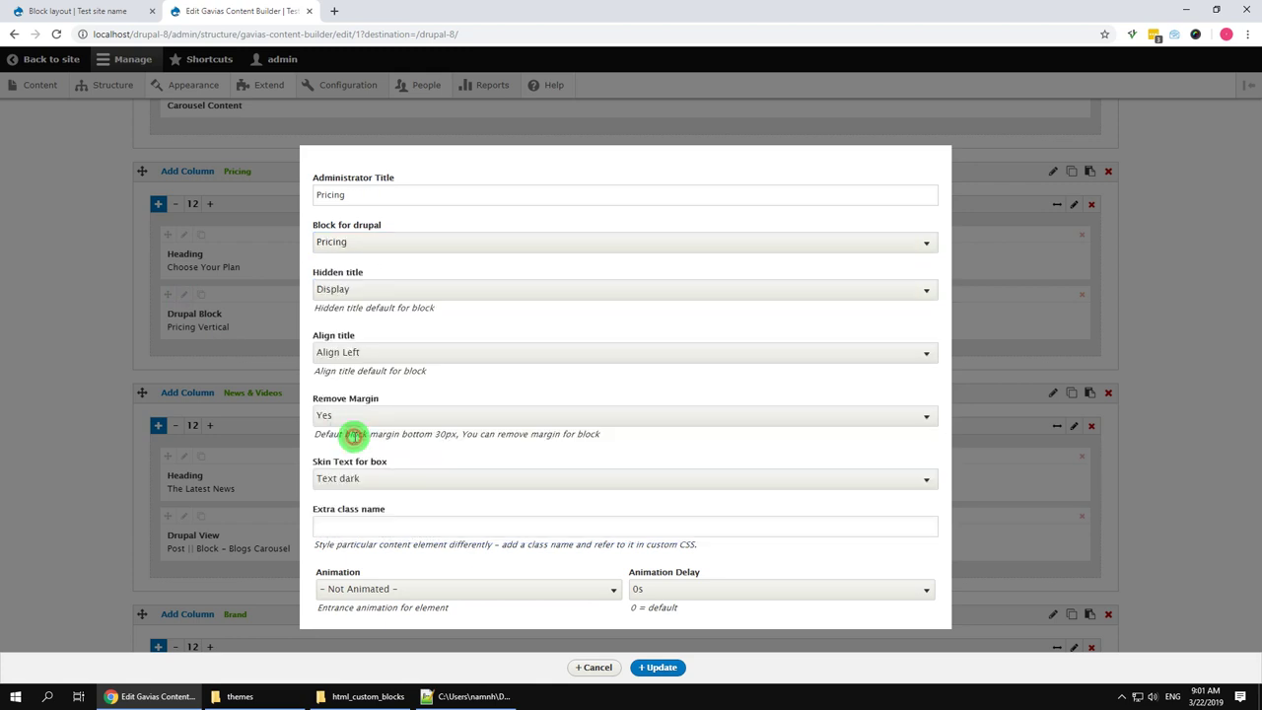
- Update the element, save the builder configuration and return to the site to check the home page's pricing section
click(661, 668)
click(611, 666)
click(61, 59)
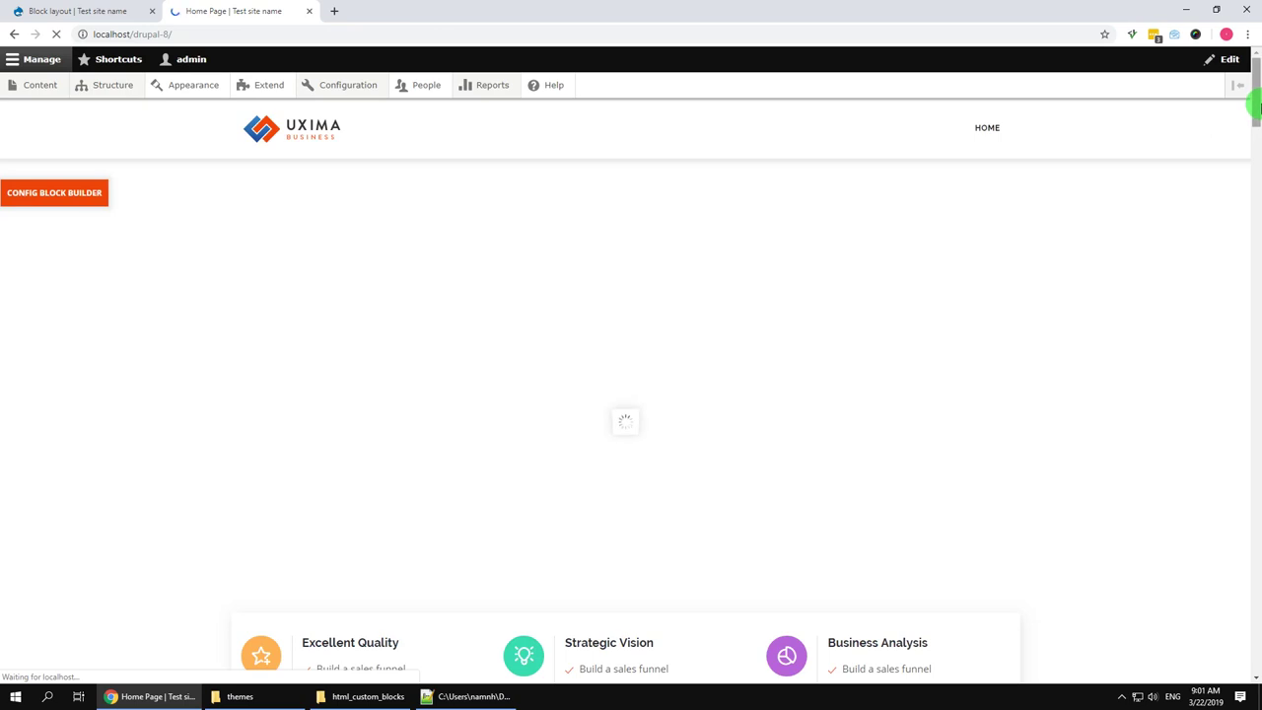
drag(1257, 103, 1257, 484)
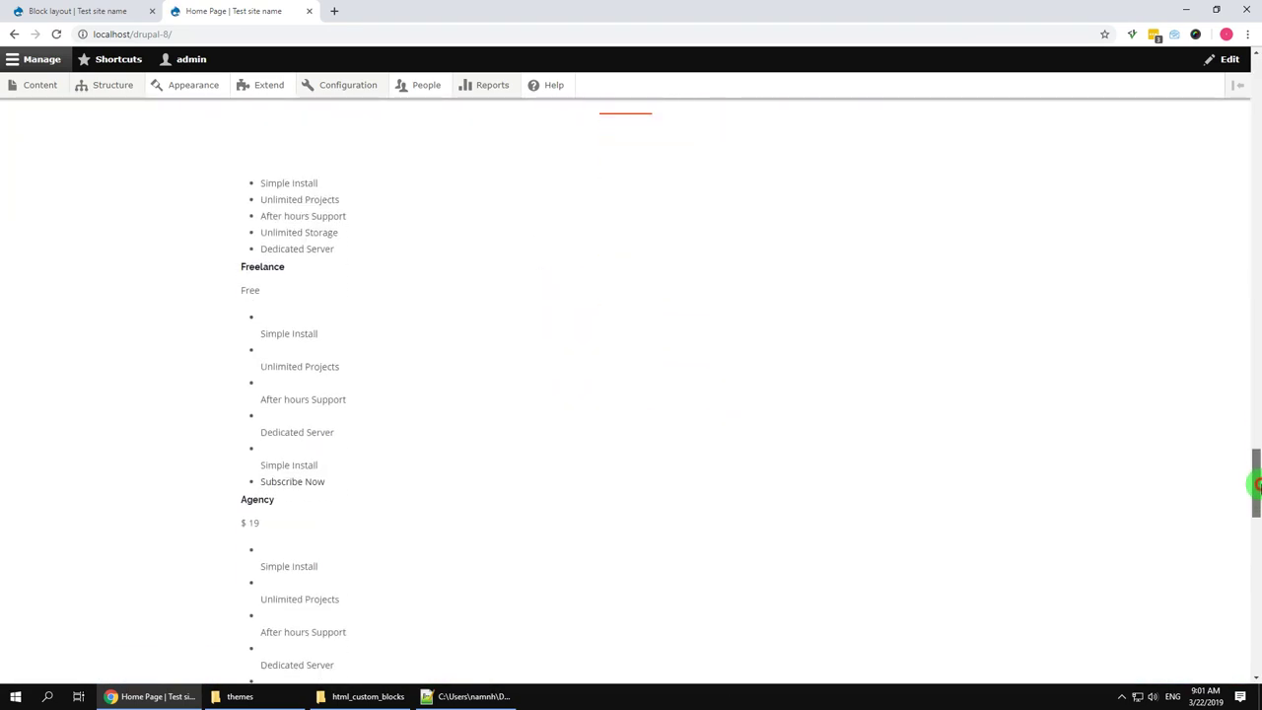
- Turn off the HTML tag limiting, line break conversion and URL-to-link filters in the Restricted HTML text format and save its configuration
mouse_move(361, 85)
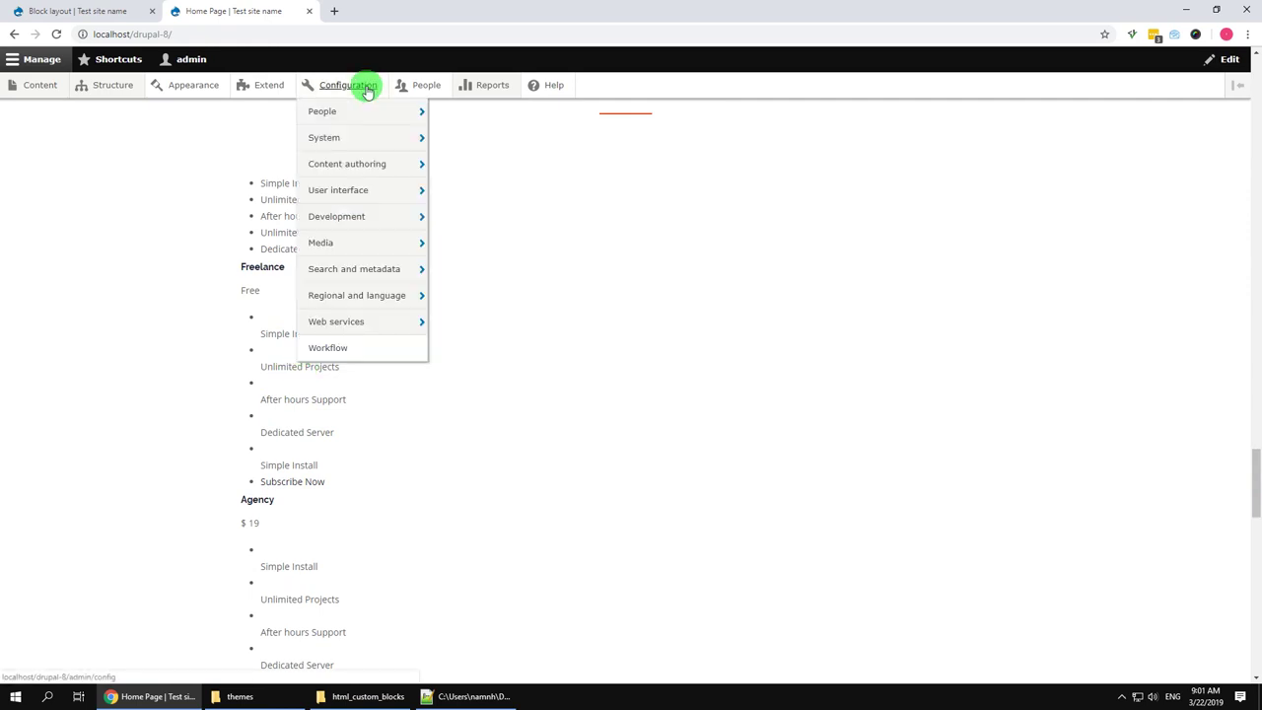
mouse_move(362, 169)
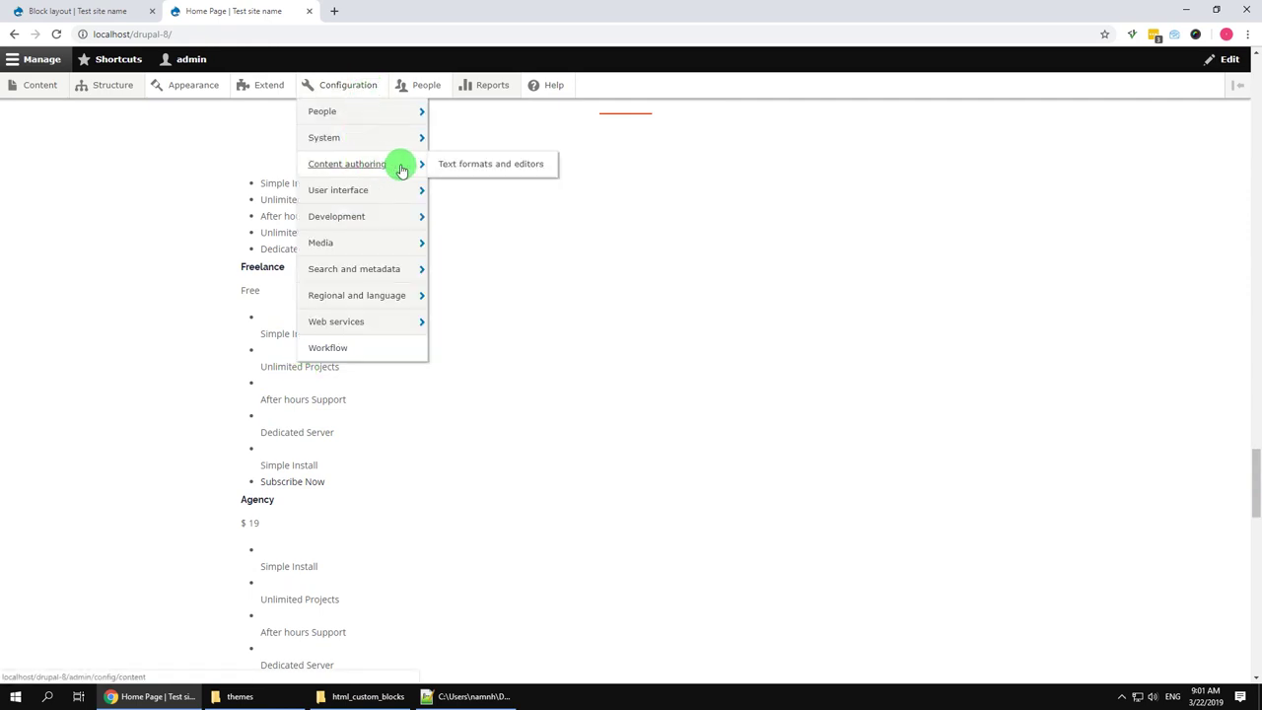
click(465, 170)
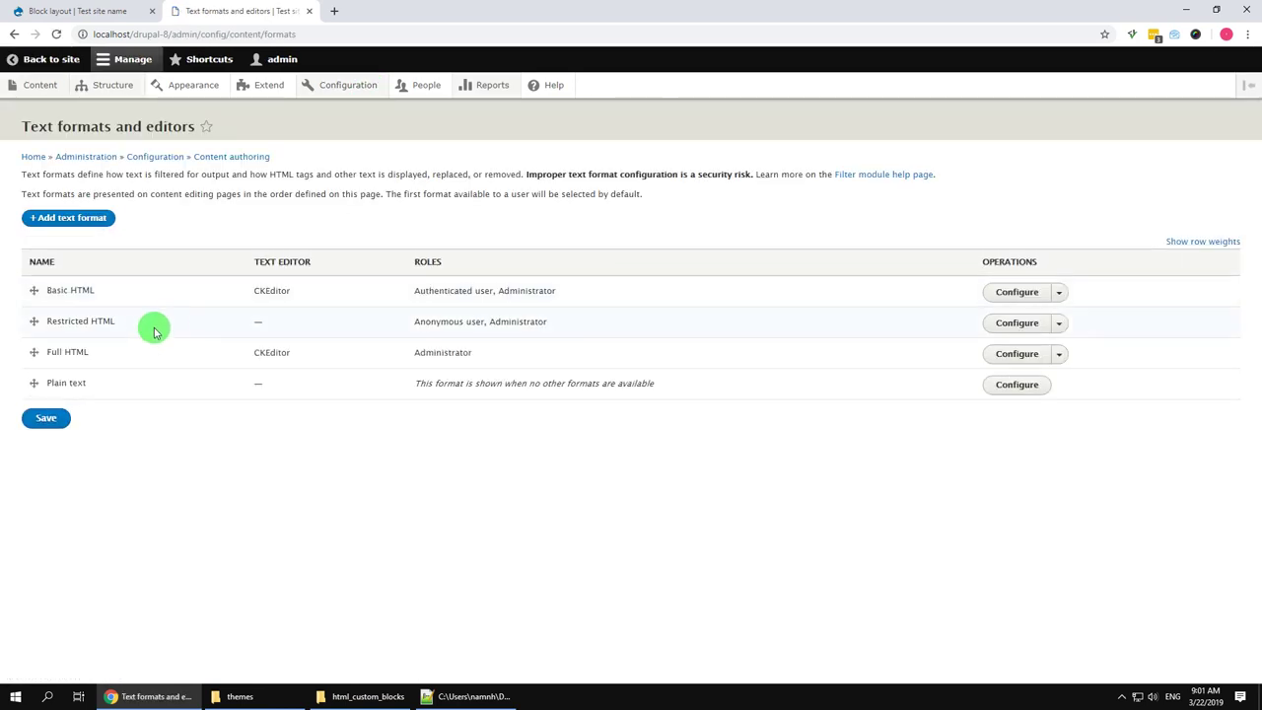
click(1001, 335)
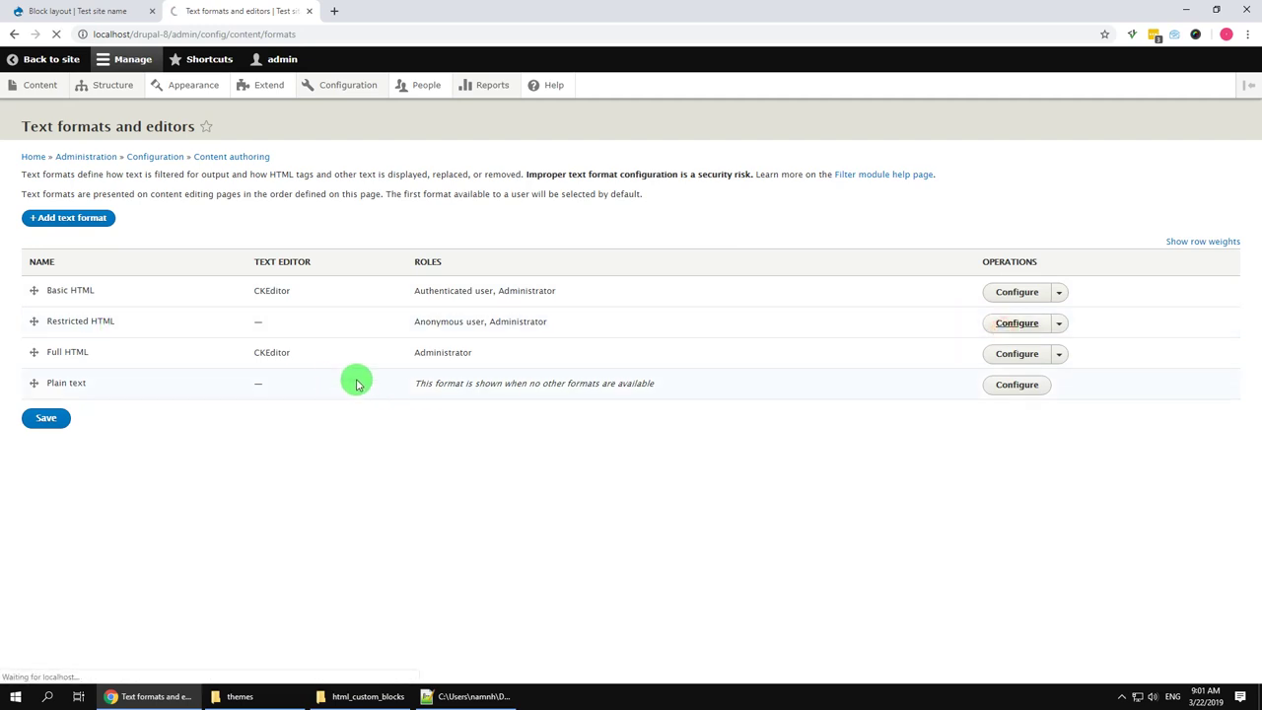
click(81, 376)
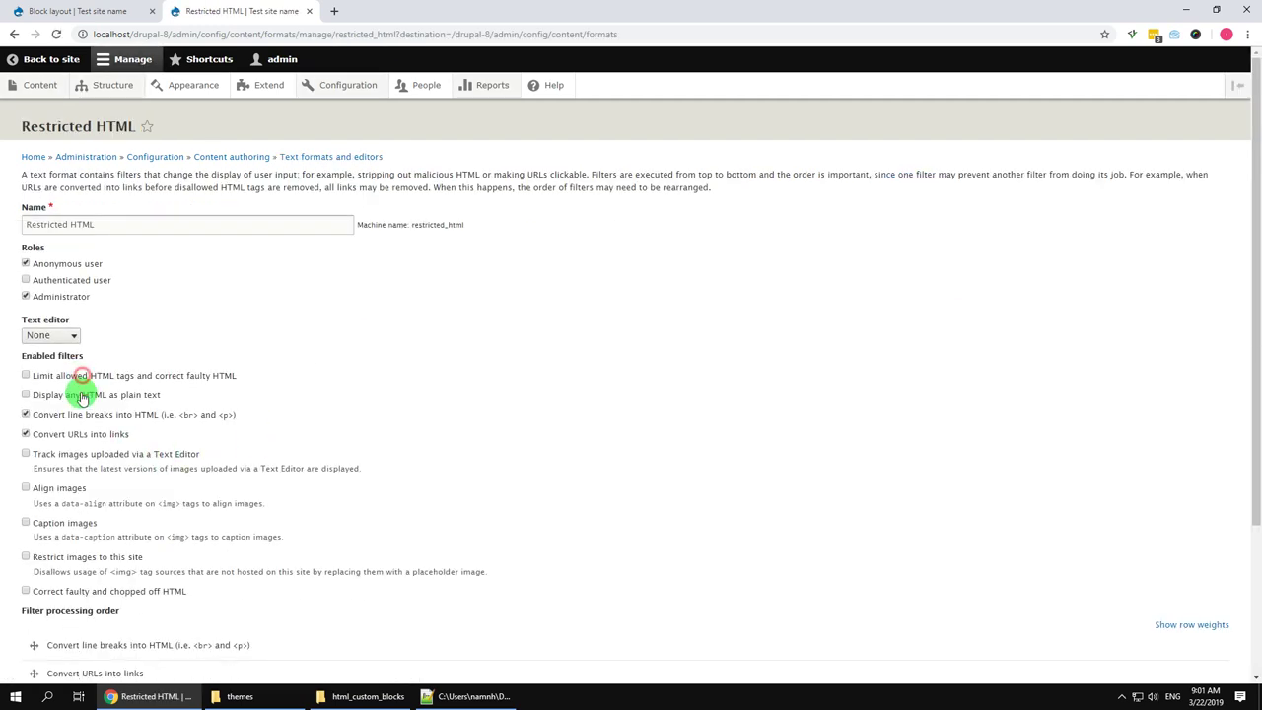
click(74, 415)
click(69, 432)
scroll(91, 493, down, 1)
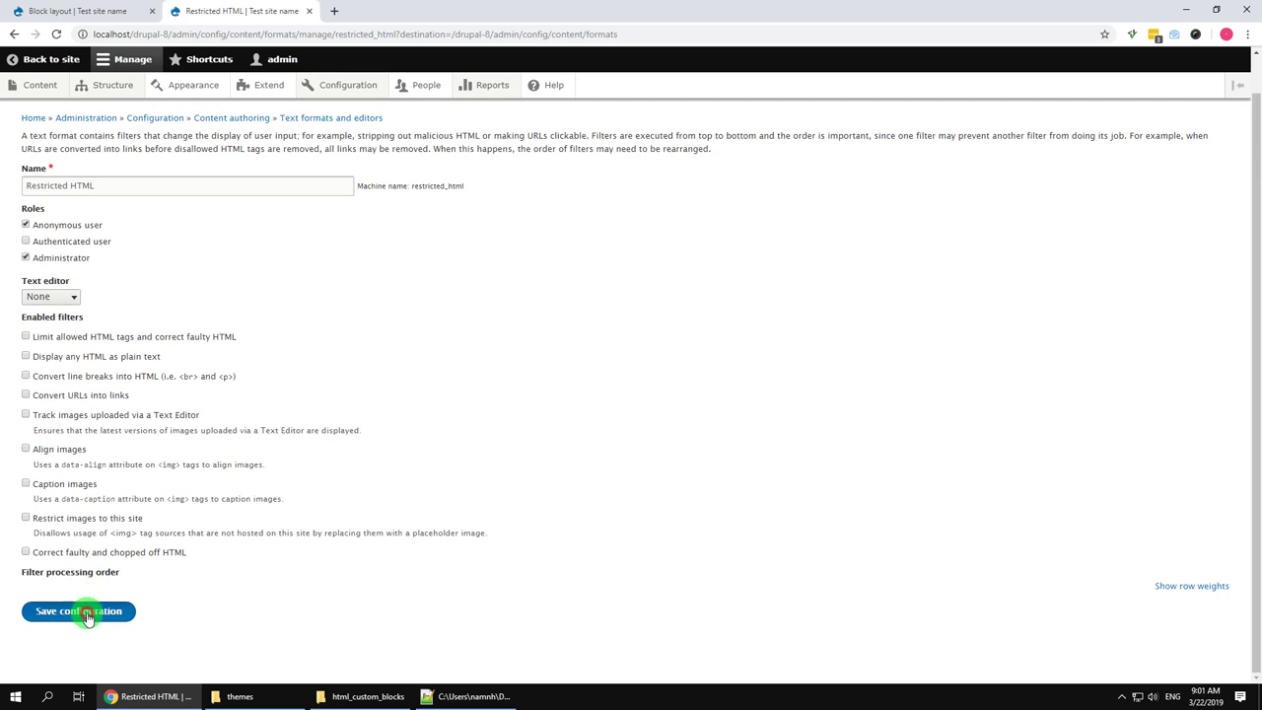
click(79, 611)
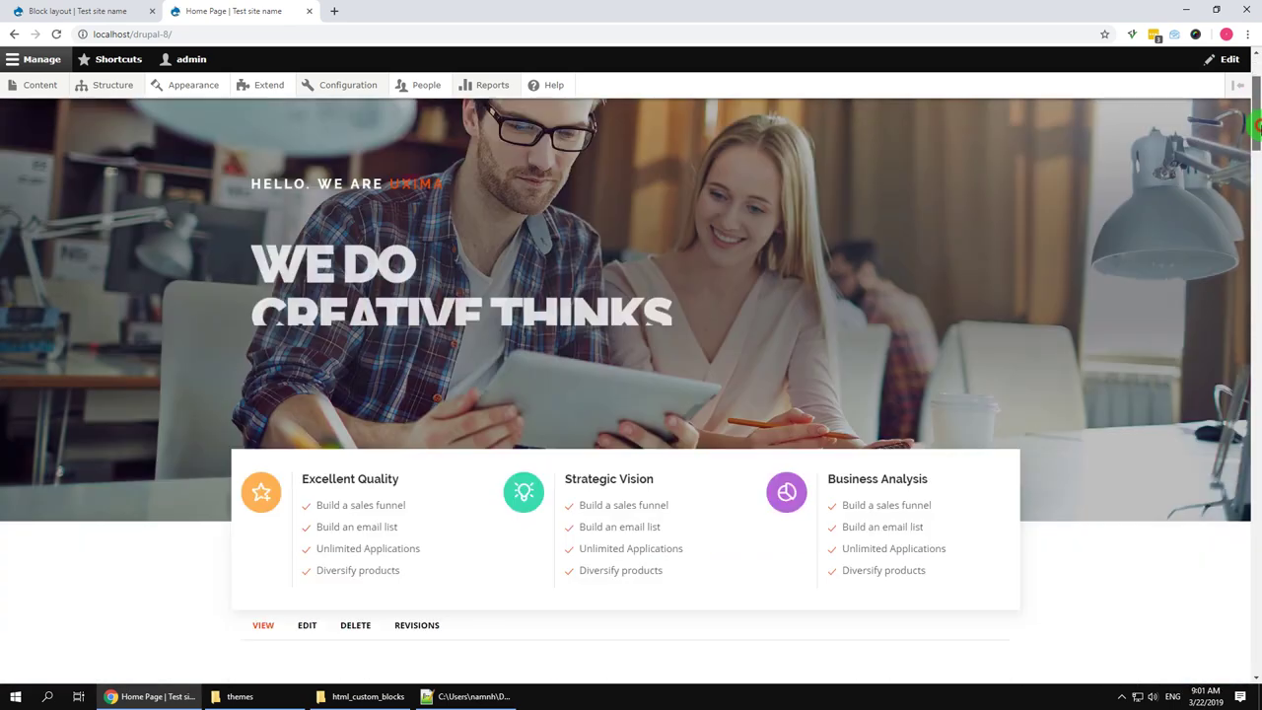
- Review the home page's Choose Your Plan pricing table and the sections below it, and return to the page's start
drag(1257, 125, 1257, 520)
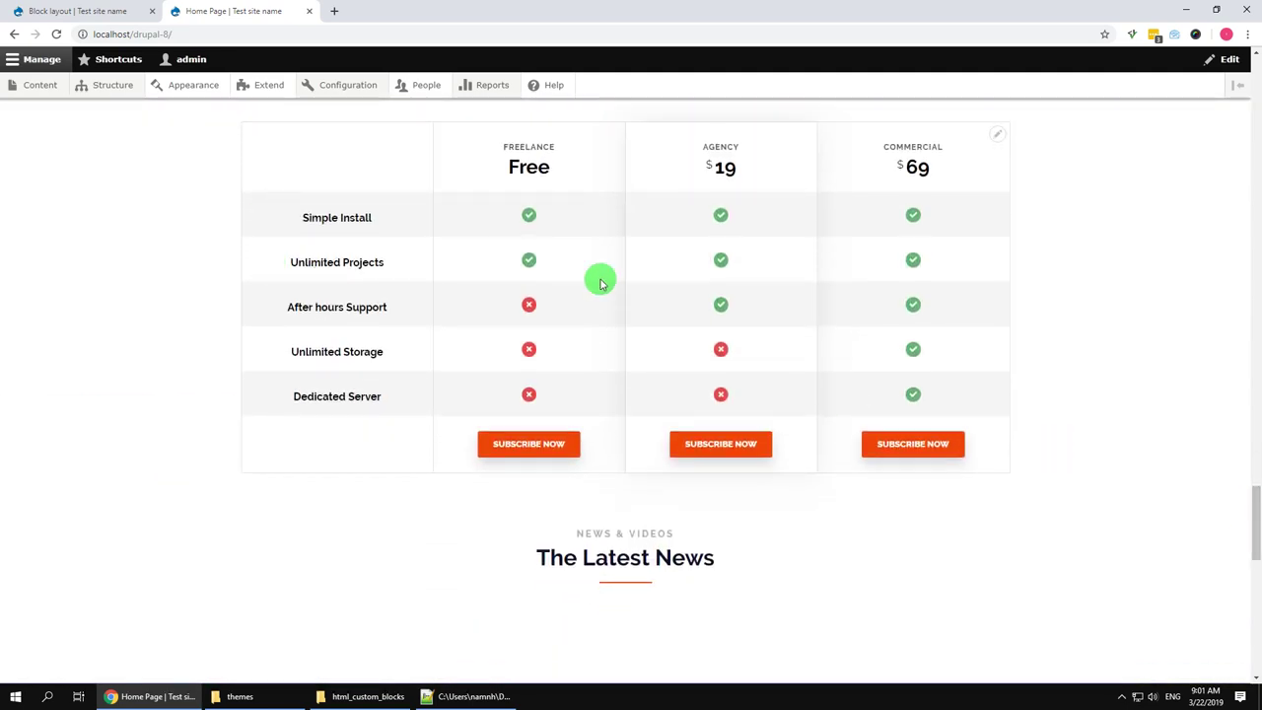
scroll(858, 331, up, 2)
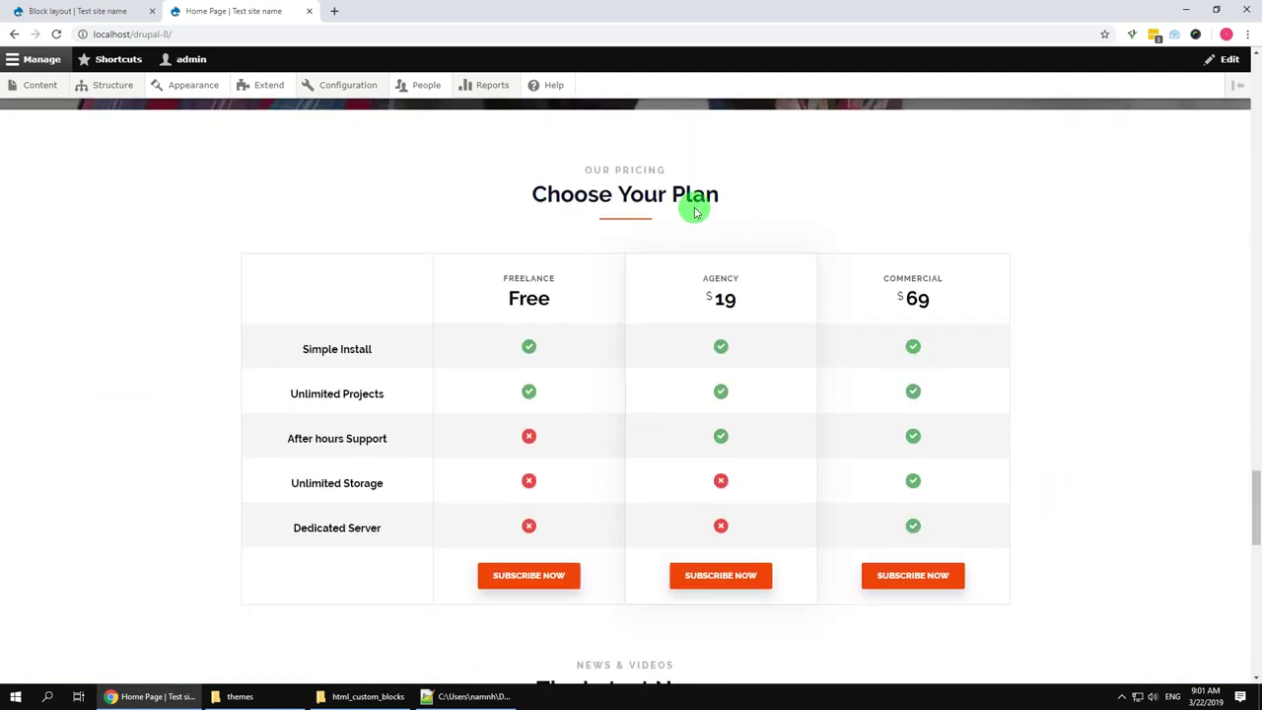
scroll(722, 516, down, 6)
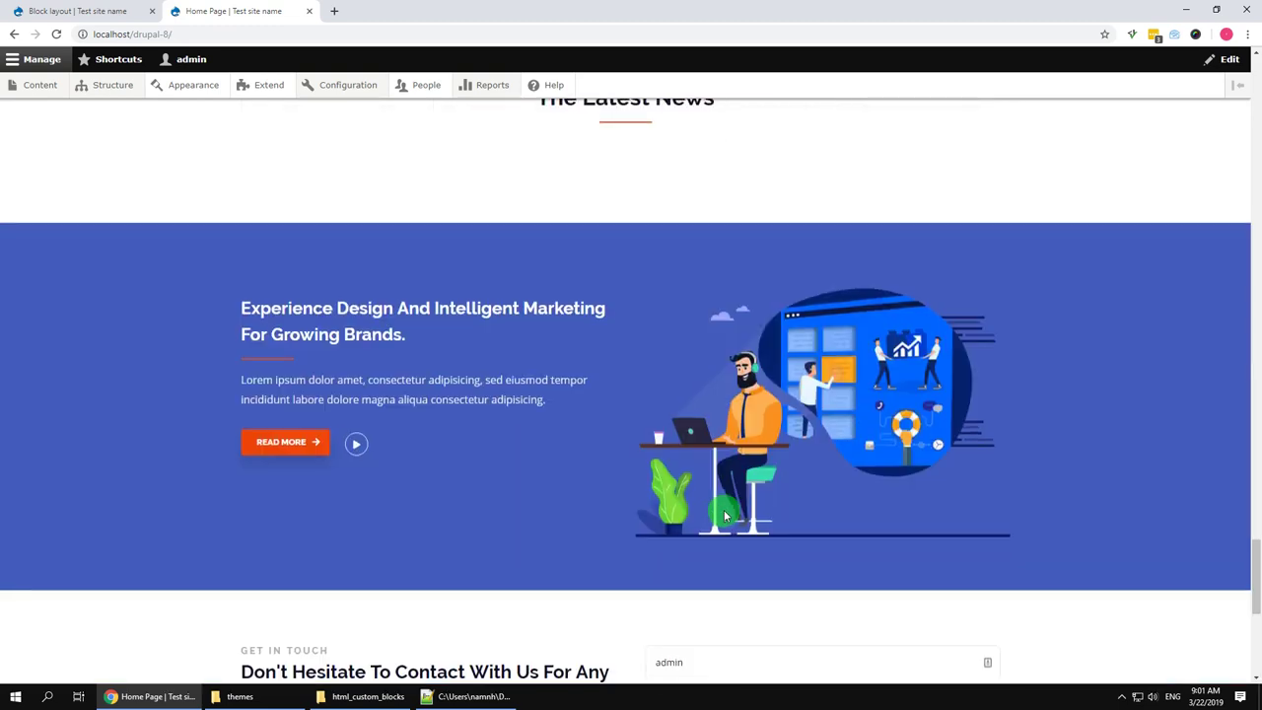
scroll(1237, 600, down, 5)
drag(1256, 623, 1257, 79)
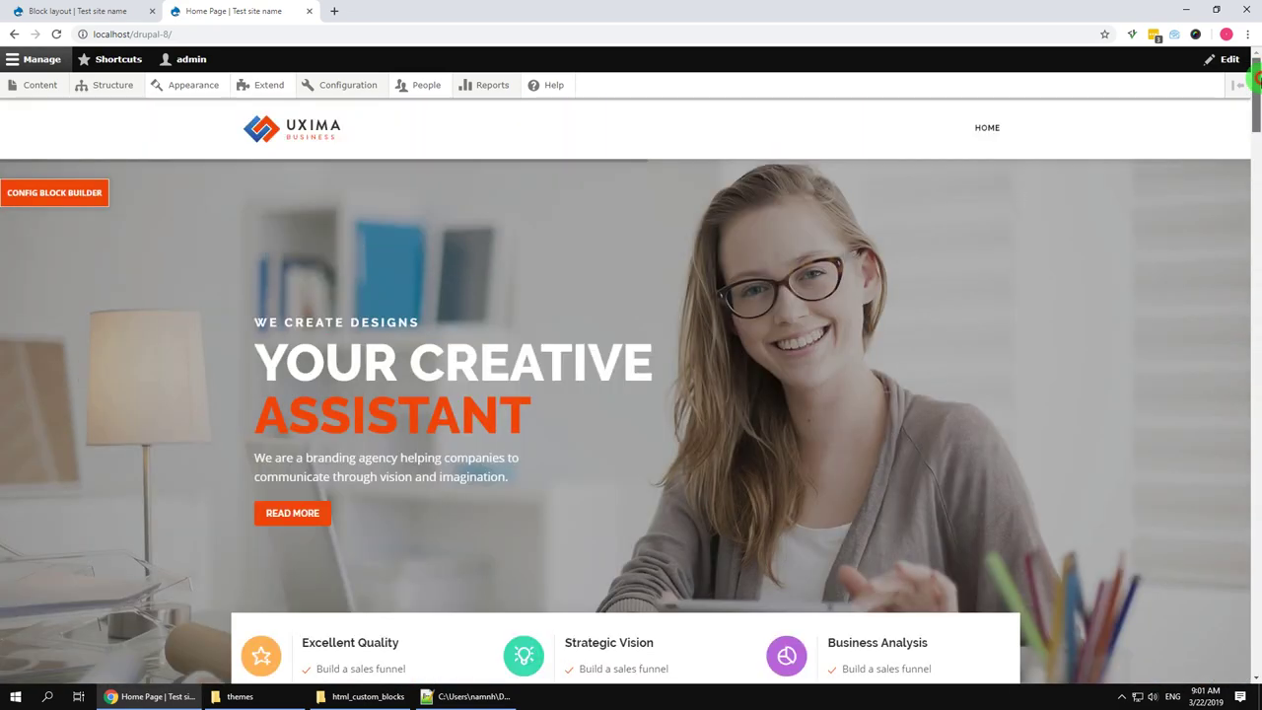